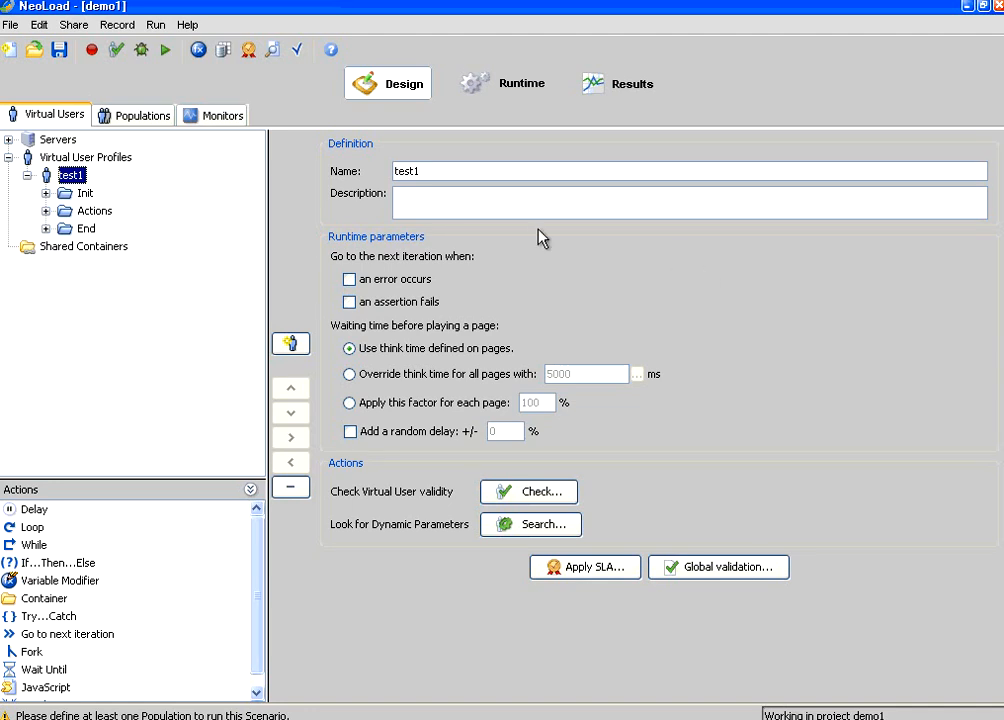
# Step: Start a new recording and rename the virtual user from VirtualUser to MaterialRequest
pyautogui.click(91, 49)
pyautogui.write('VirtualUser')
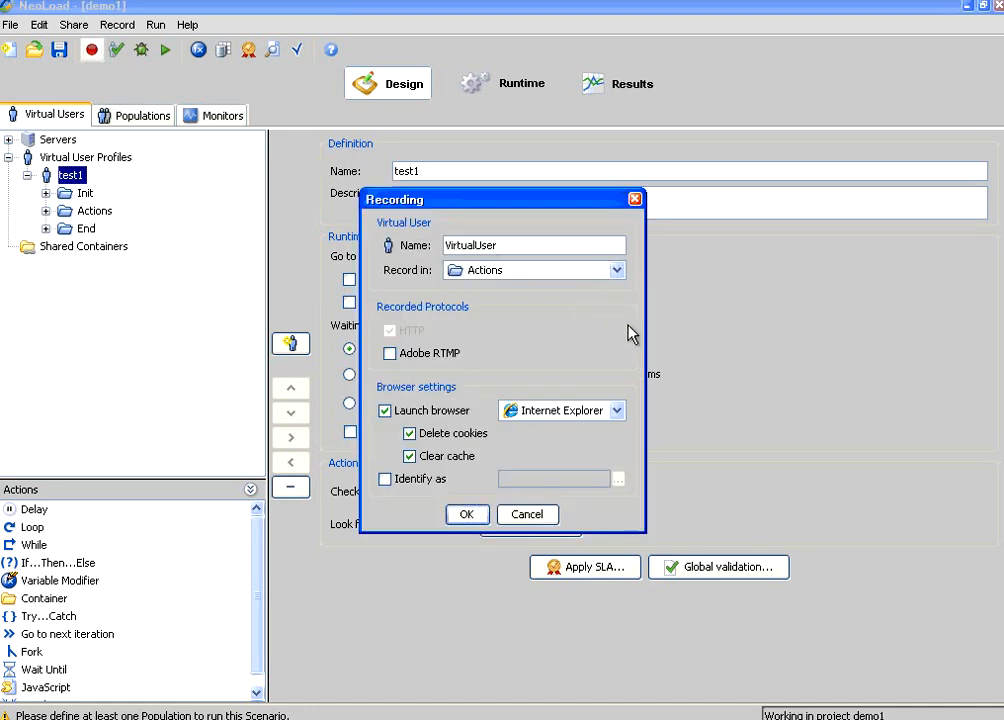
pyautogui.hotkey('ctrl', 'a')
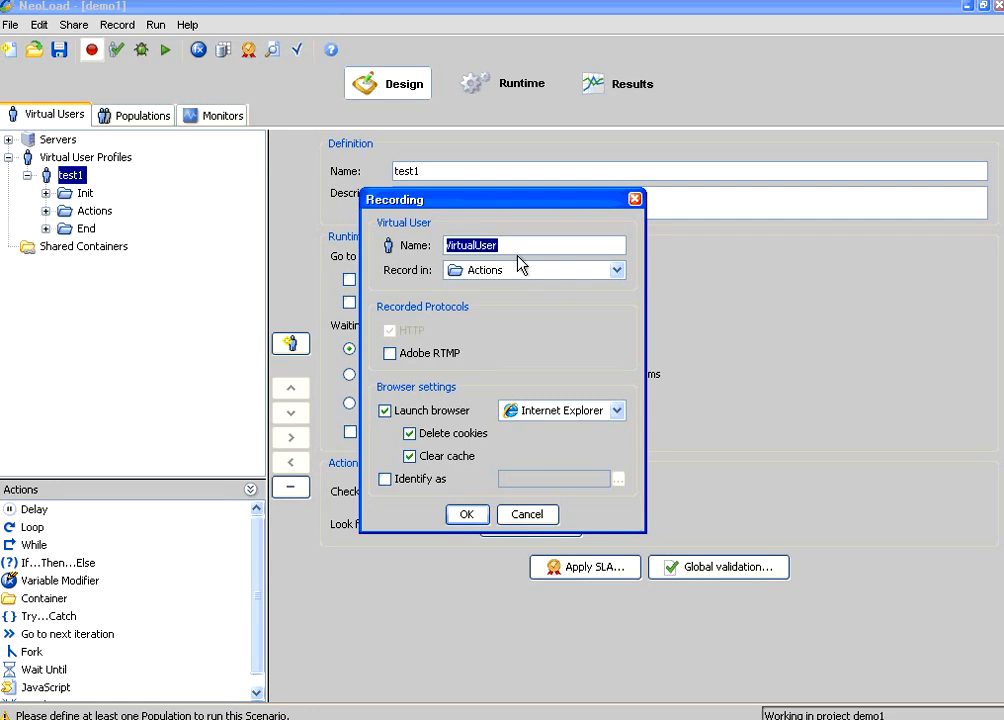
pyautogui.write('MaterialR')
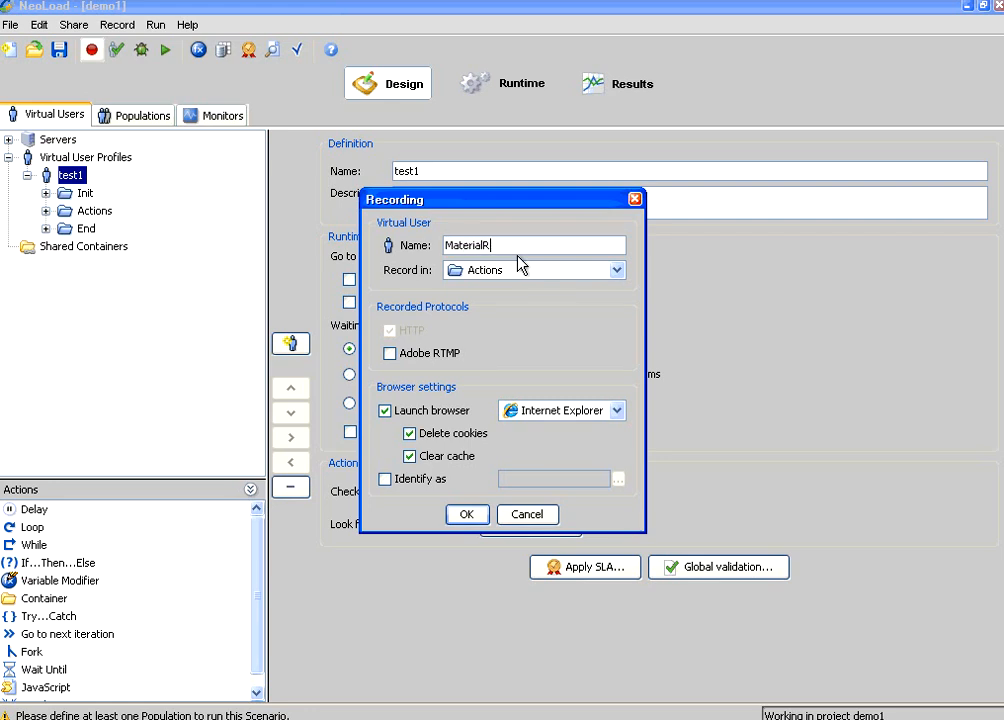
pyautogui.write('equest')
# Step: Start recording into a Home container, open the login page, and rename the container Login
pyautogui.click(468, 514)
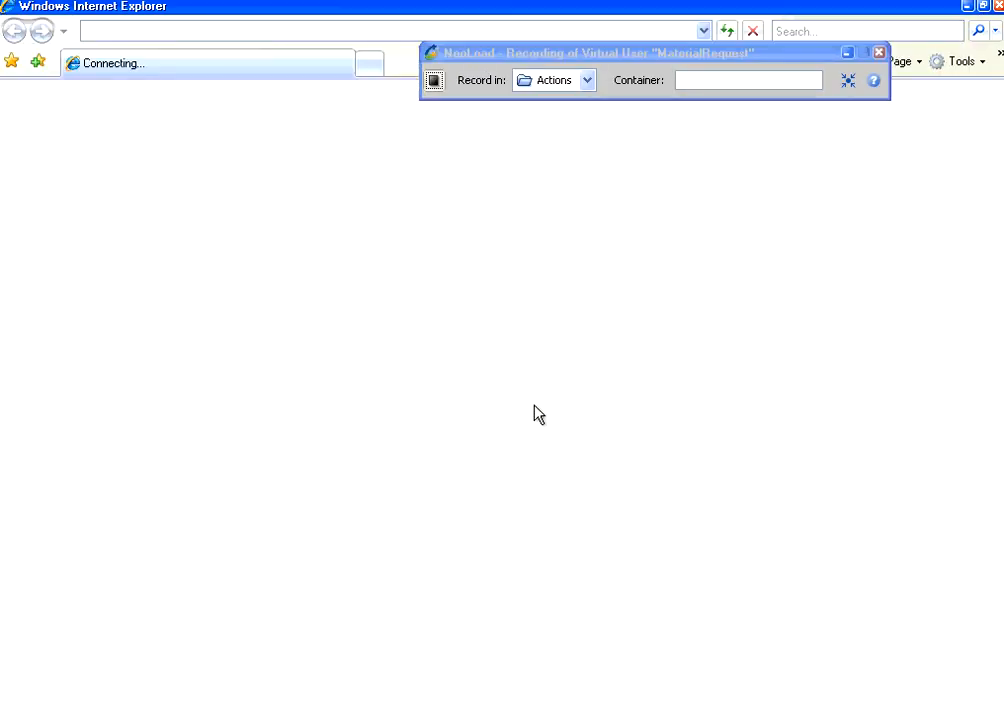
pyautogui.click(711, 78)
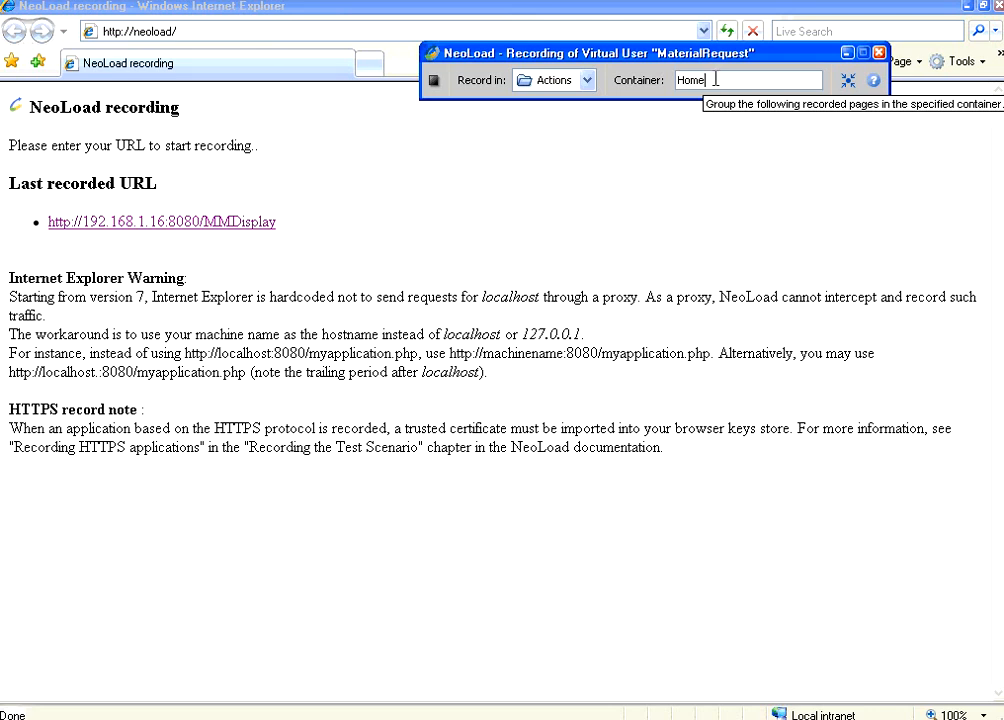
pyautogui.click(200, 222)
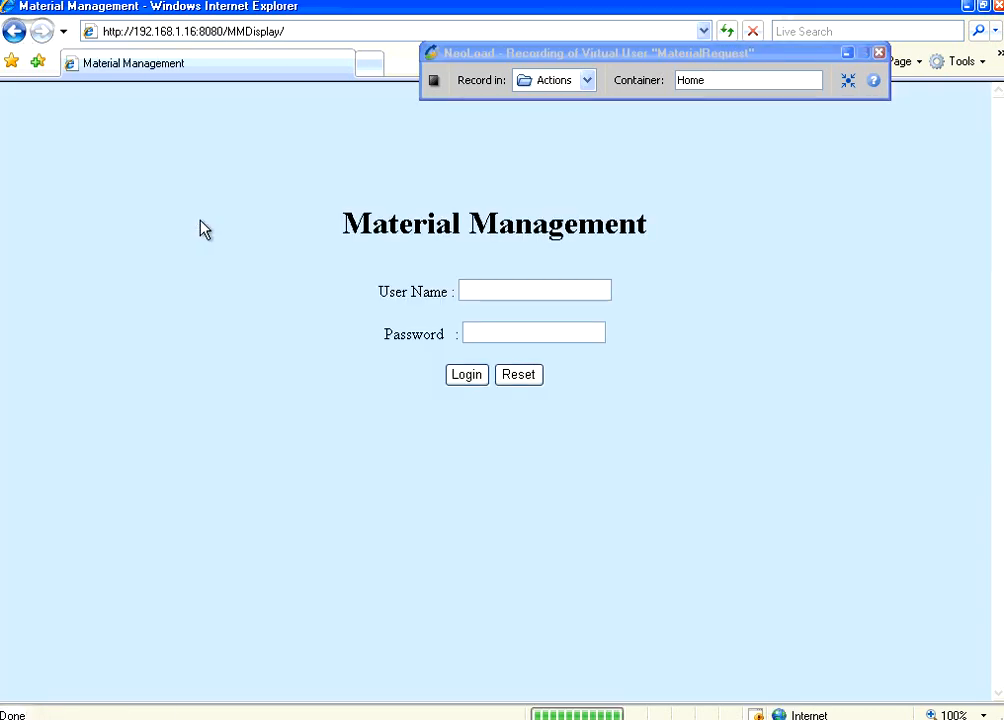
pyautogui.click(691, 77)
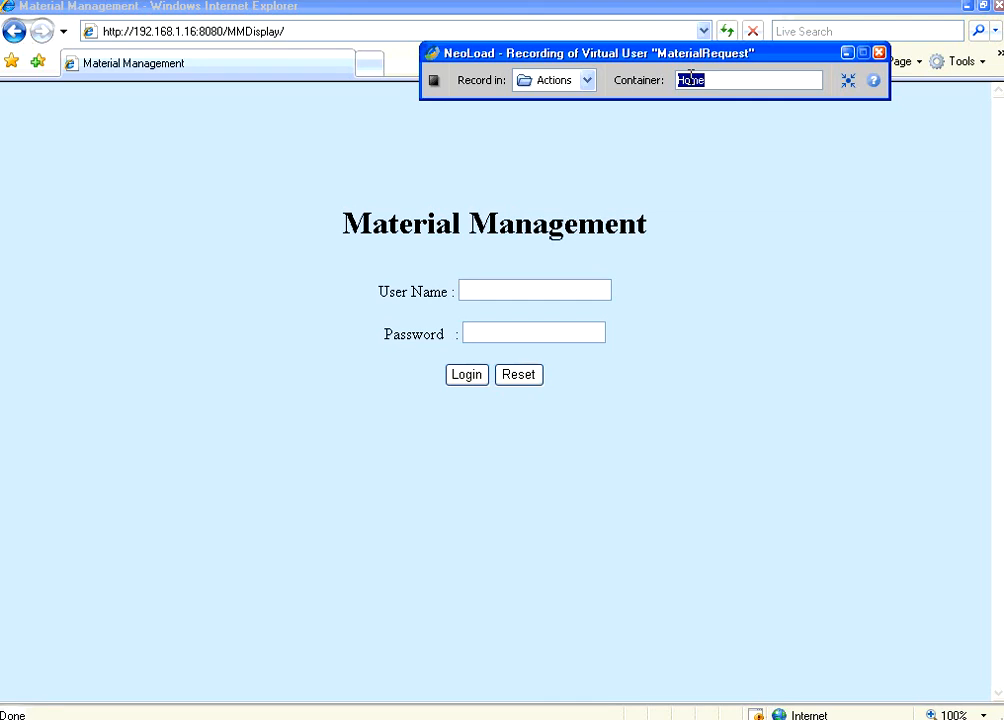
pyautogui.write('Login')
# Step: Log in to Material Management, then select the container name Login for renaming
pyautogui.click(533, 290)
pyautogui.write('a')
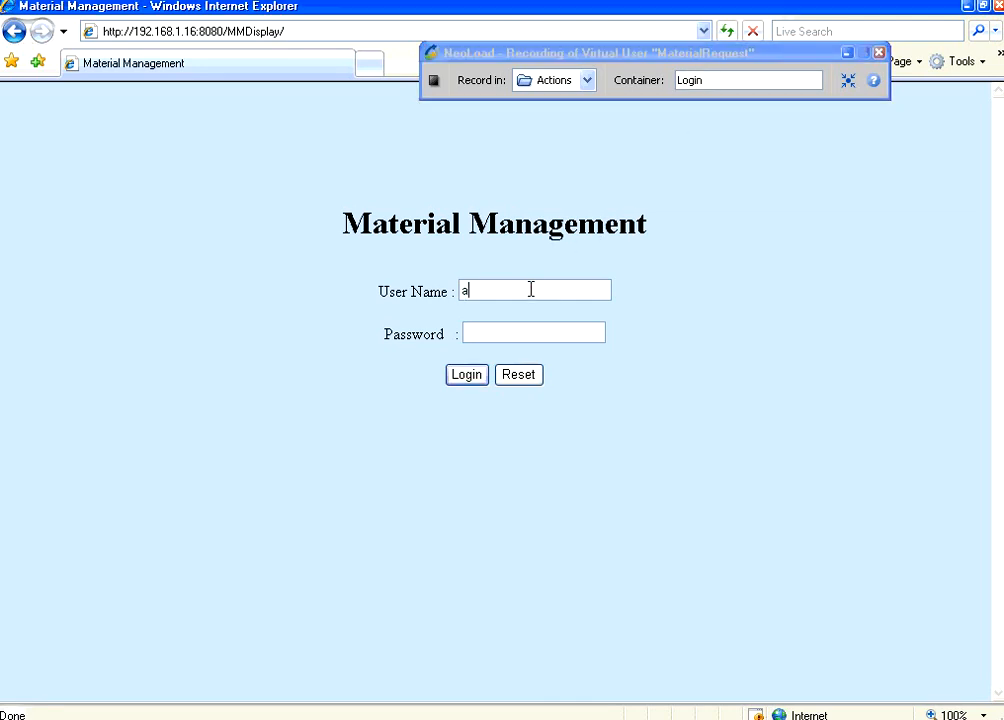
pyautogui.write('dmin')
pyautogui.click(486, 374)
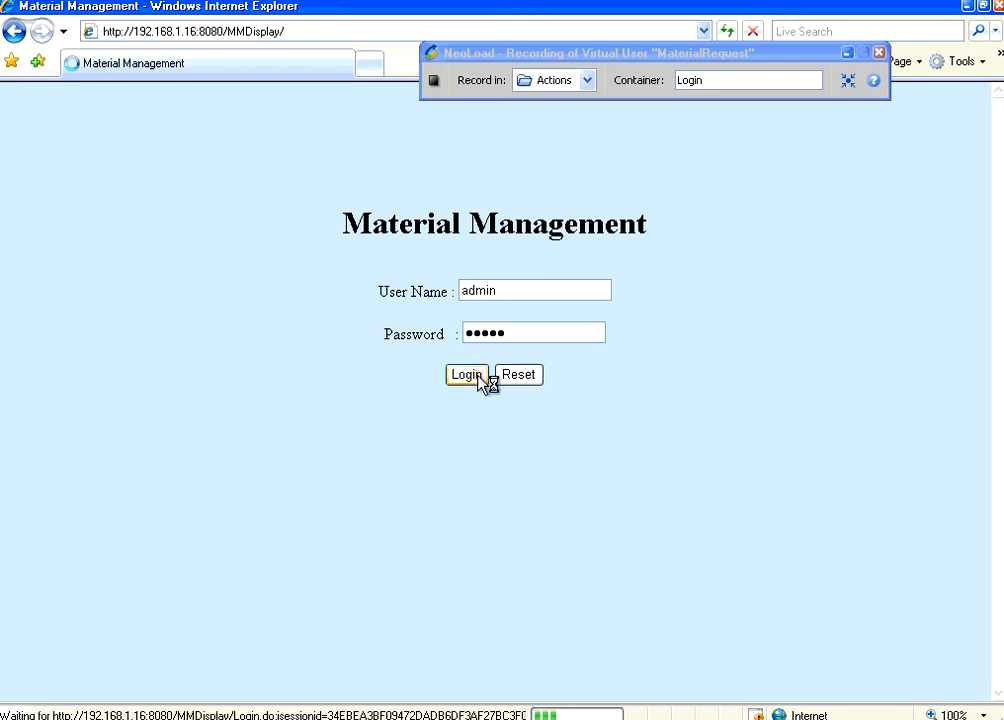
pyautogui.click(712, 78)
pyautogui.moveTo(712, 78); pyautogui.dragTo(661, 81)
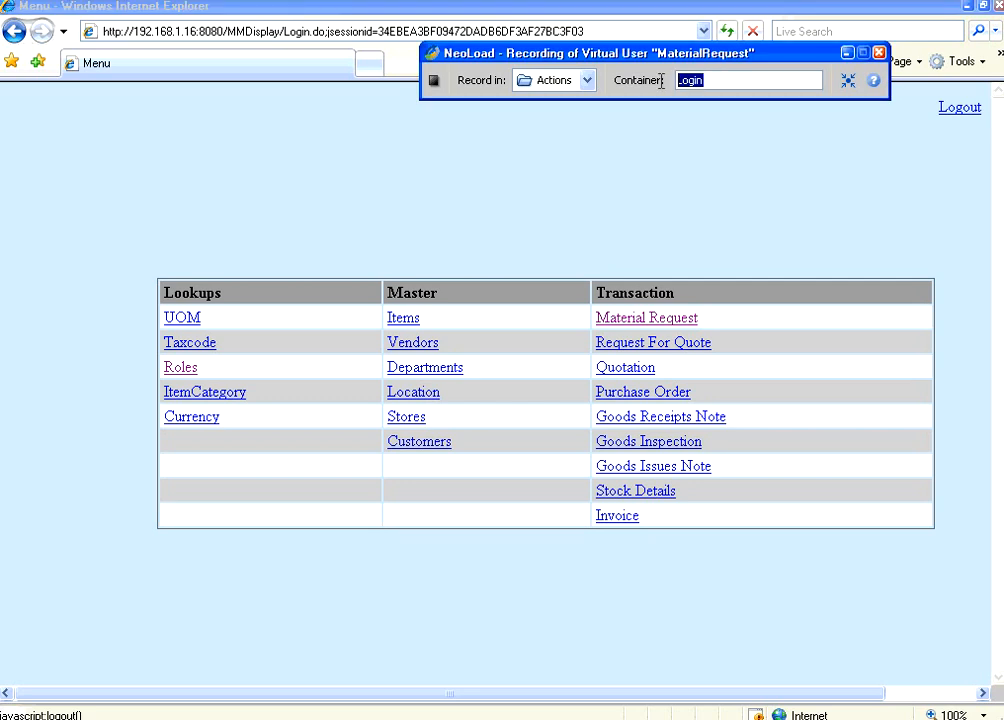
# Step: Rename the container MR, open Material Request, choose Chennai and Store 1, and enter the contact details
pyautogui.write('MR')
pyautogui.click(655, 318)
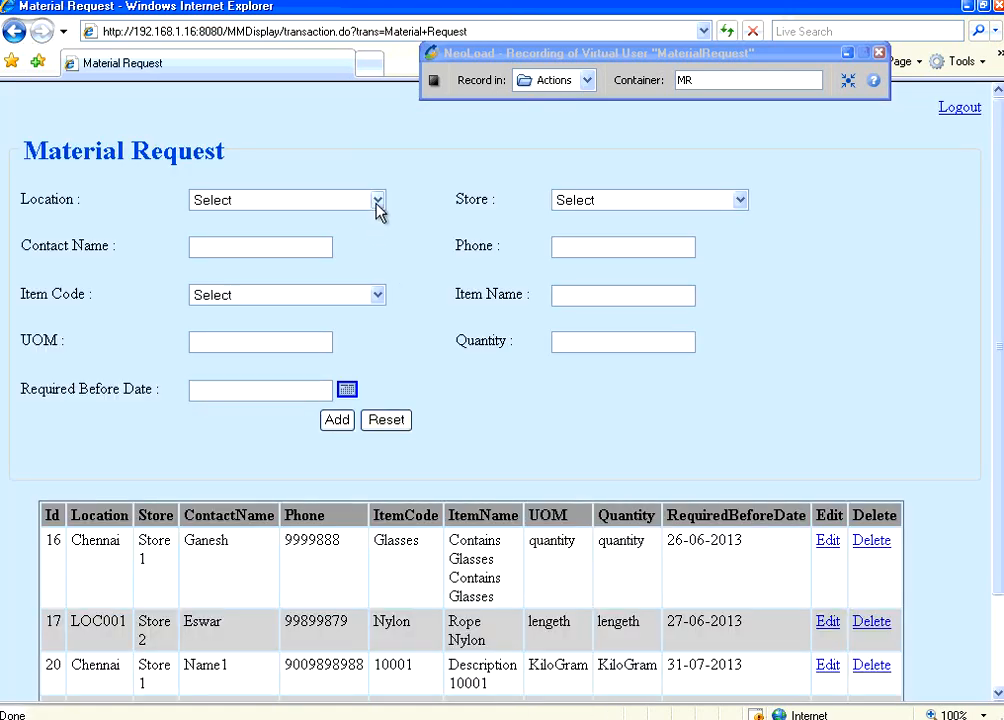
pyautogui.click(377, 201)
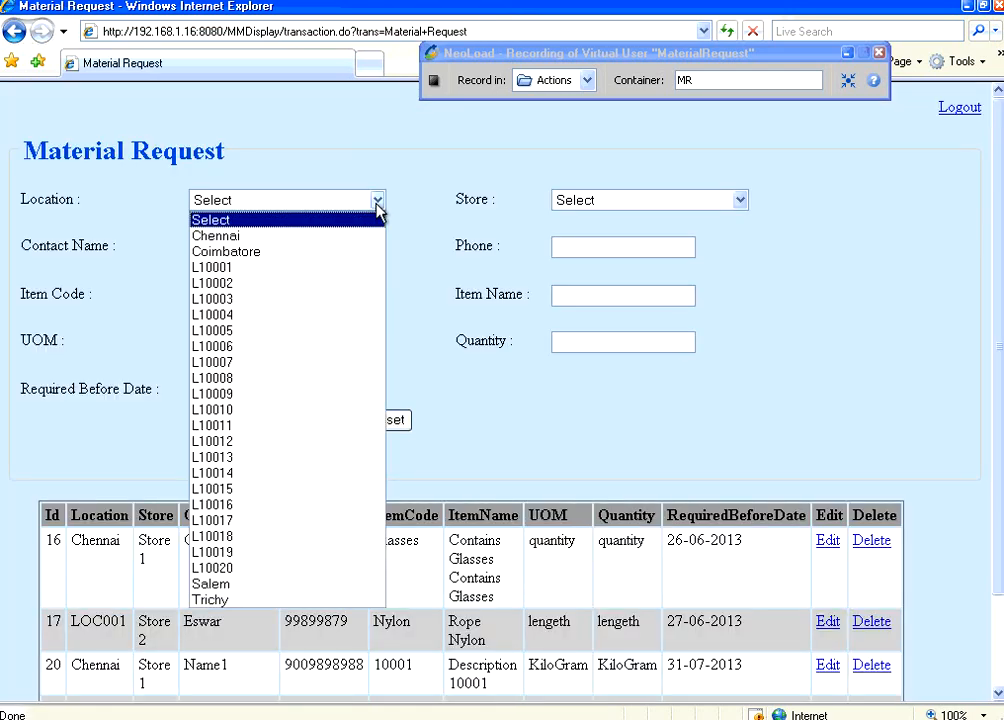
pyautogui.click(258, 238)
pyautogui.click(746, 205)
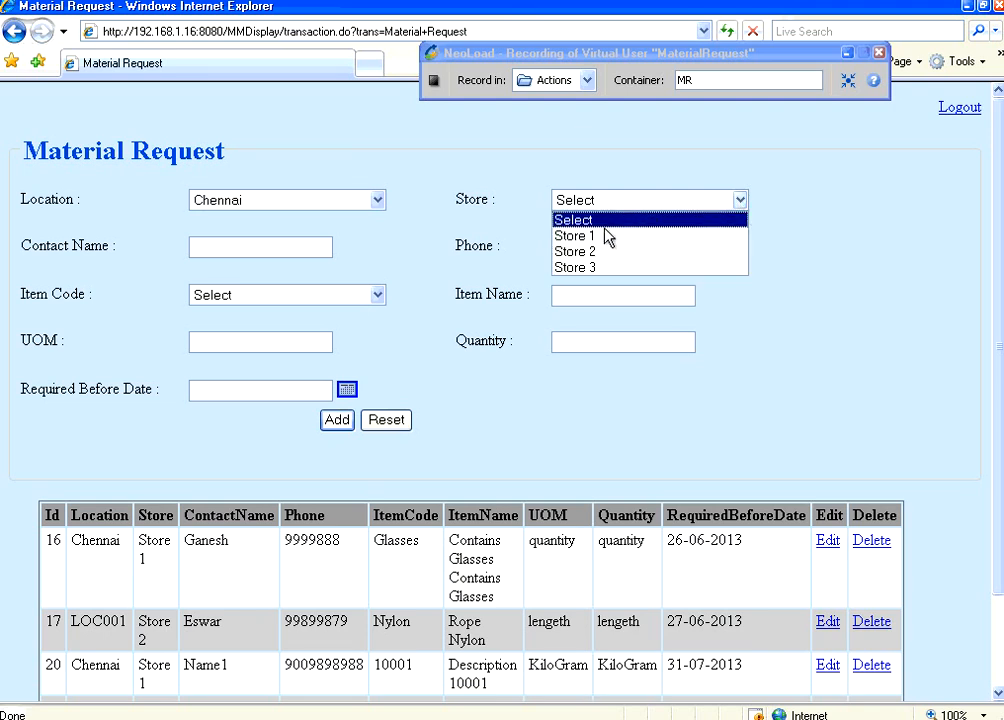
pyautogui.click(548, 234)
pyautogui.click(255, 243)
pyautogui.write('J')
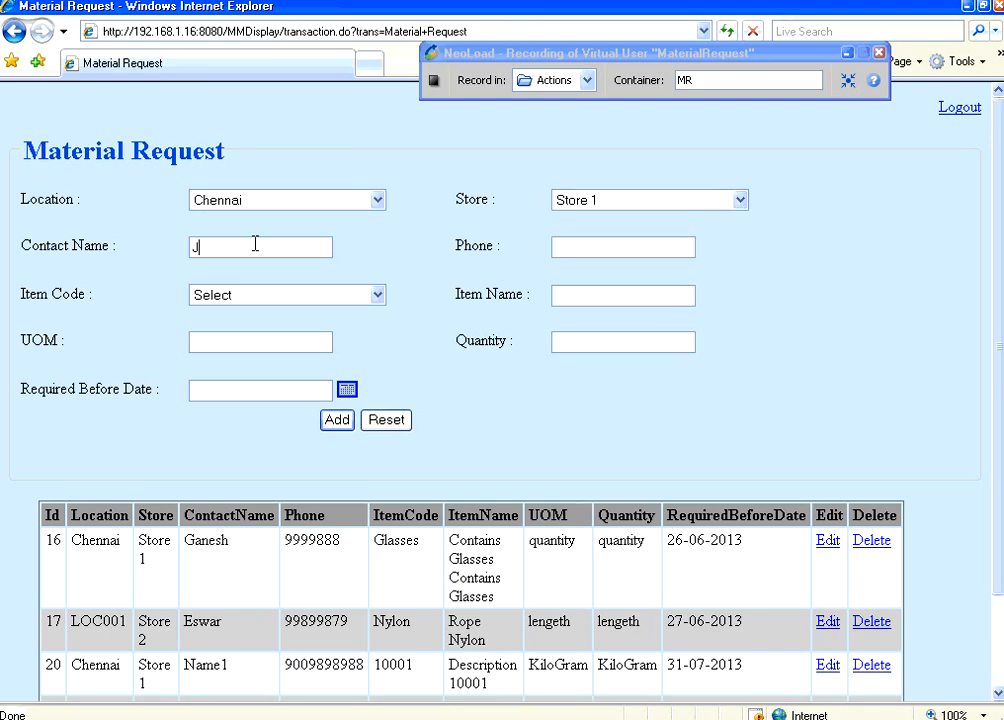
pyautogui.write('am')
pyautogui.write('12')
pyautogui.write('345678')
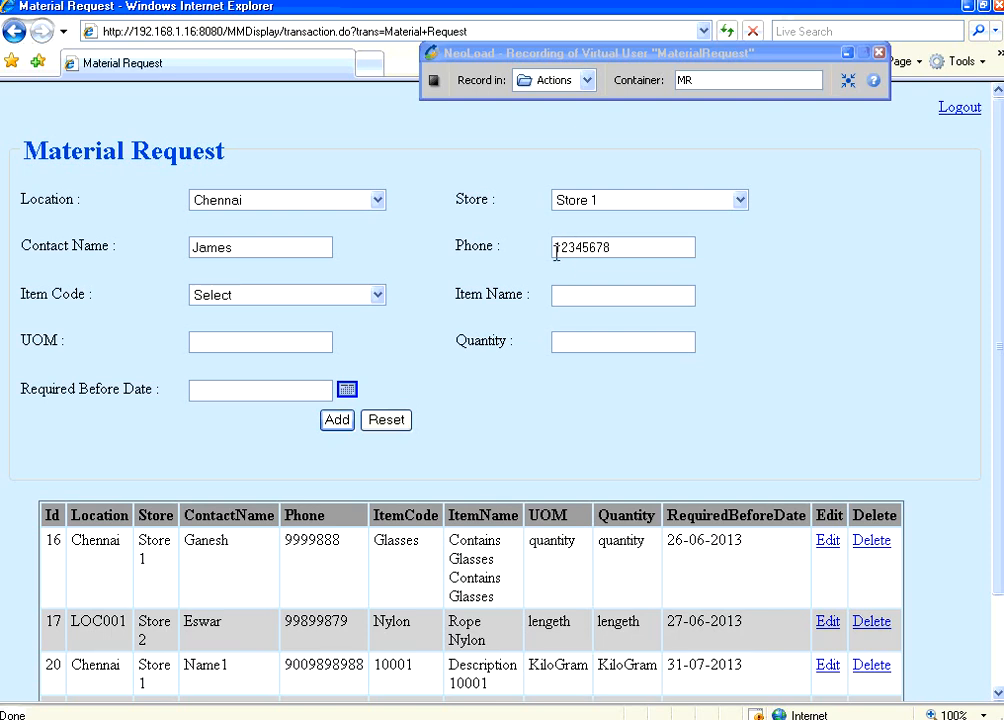
# Step: Enter item code 10001, quantity 10, required-before date 12 July 2013, and add the request
pyautogui.click(378, 295)
pyautogui.click(276, 331)
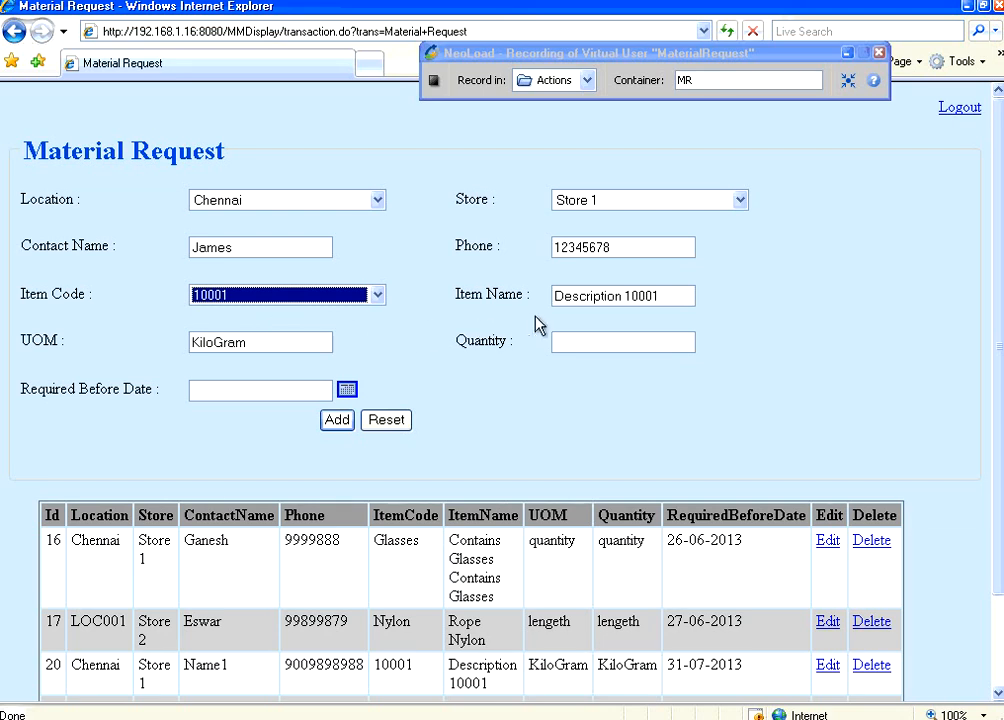
pyautogui.click(560, 342)
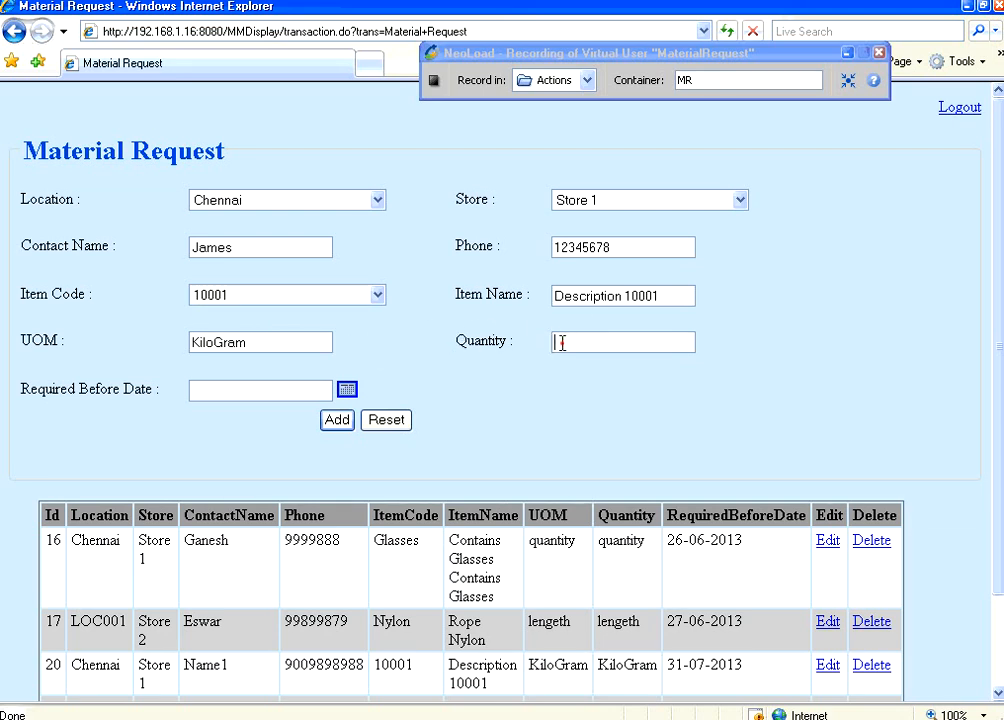
pyautogui.write('10')
pyautogui.click(347, 389)
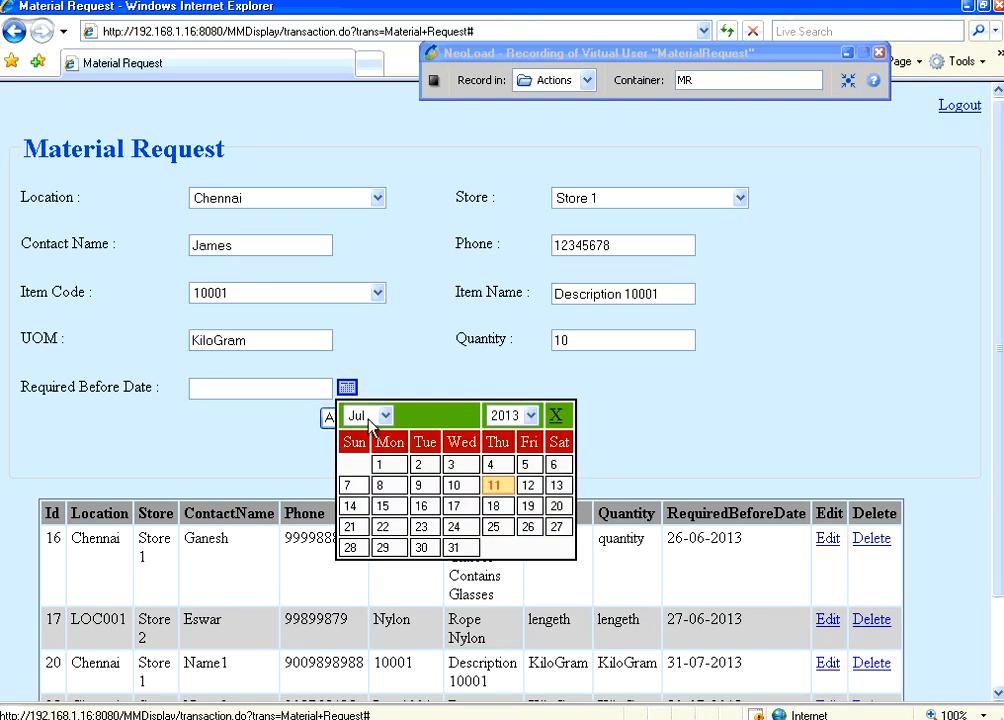
pyautogui.click(528, 485)
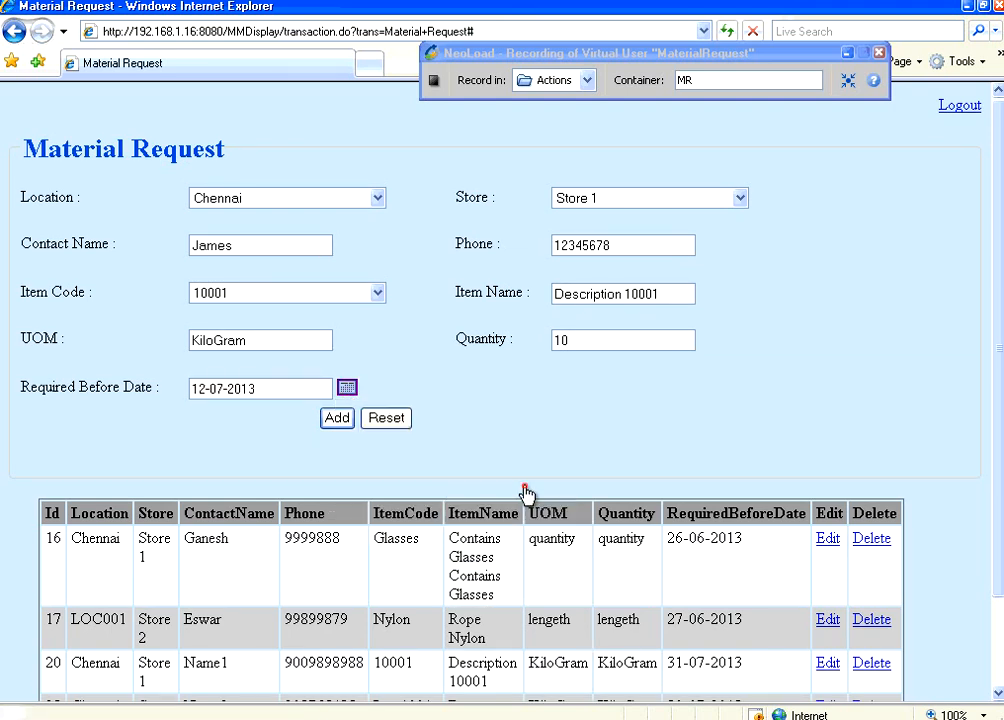
pyautogui.click(340, 419)
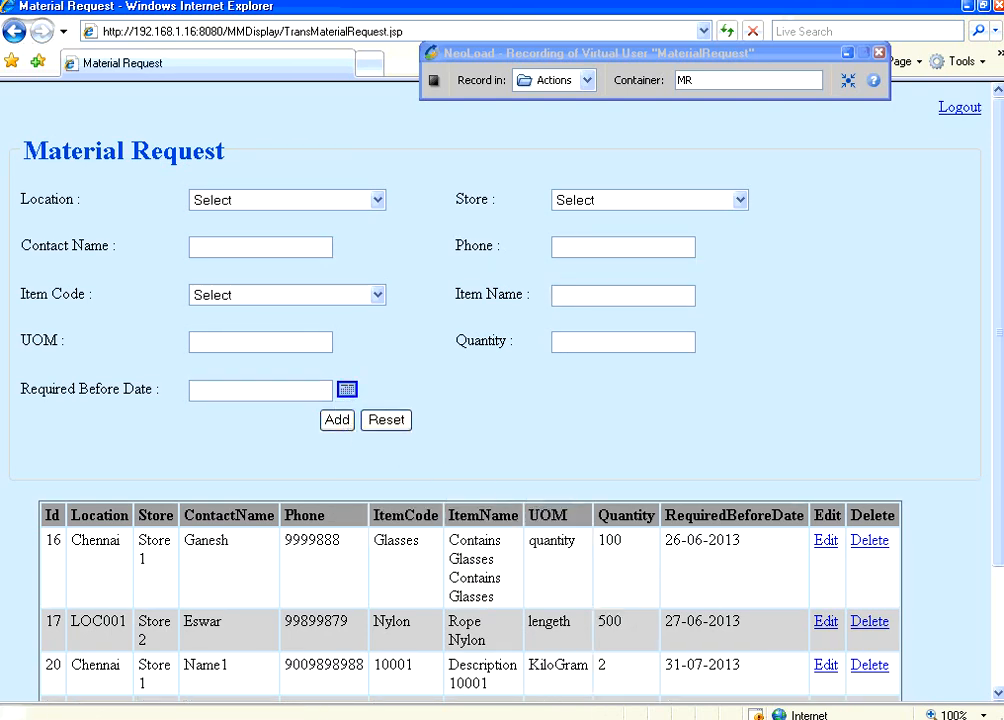
# Step: Scroll the request list to confirm the new request appears as Id 24
pyautogui.scroll(-3, 613, 648)
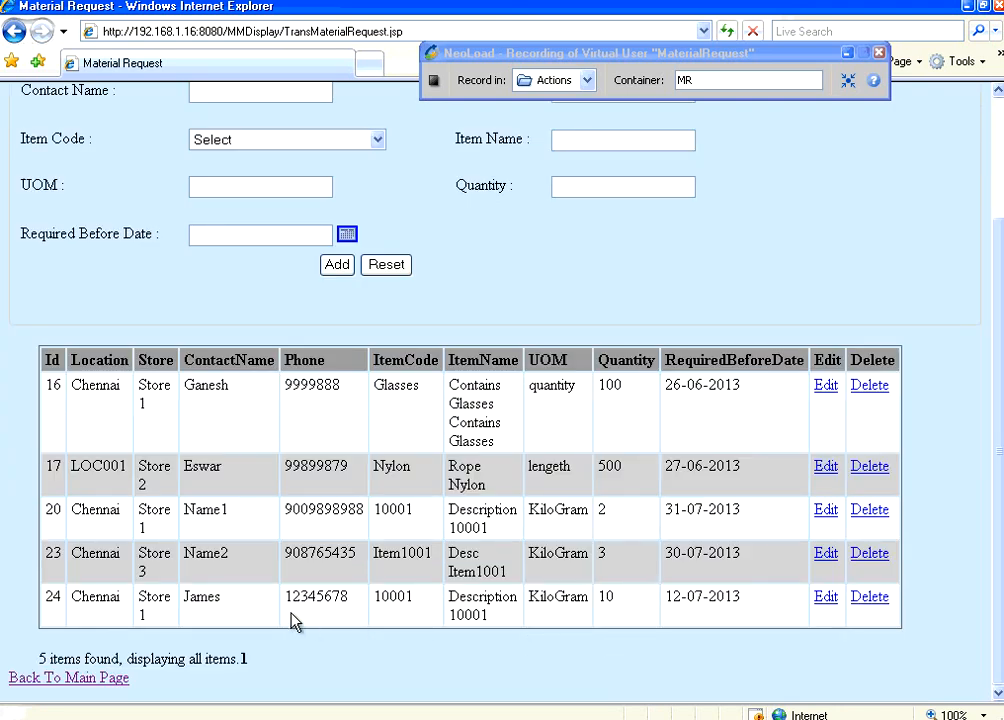
pyautogui.doubleClick(198, 592)
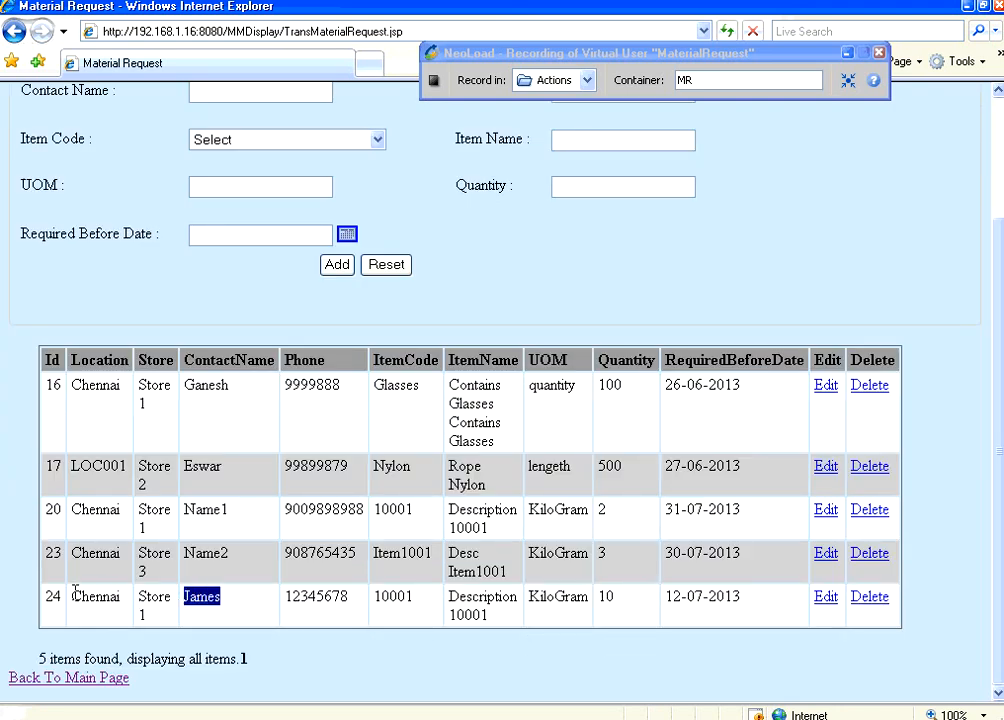
pyautogui.click(990, 145)
pyautogui.click(997, 139)
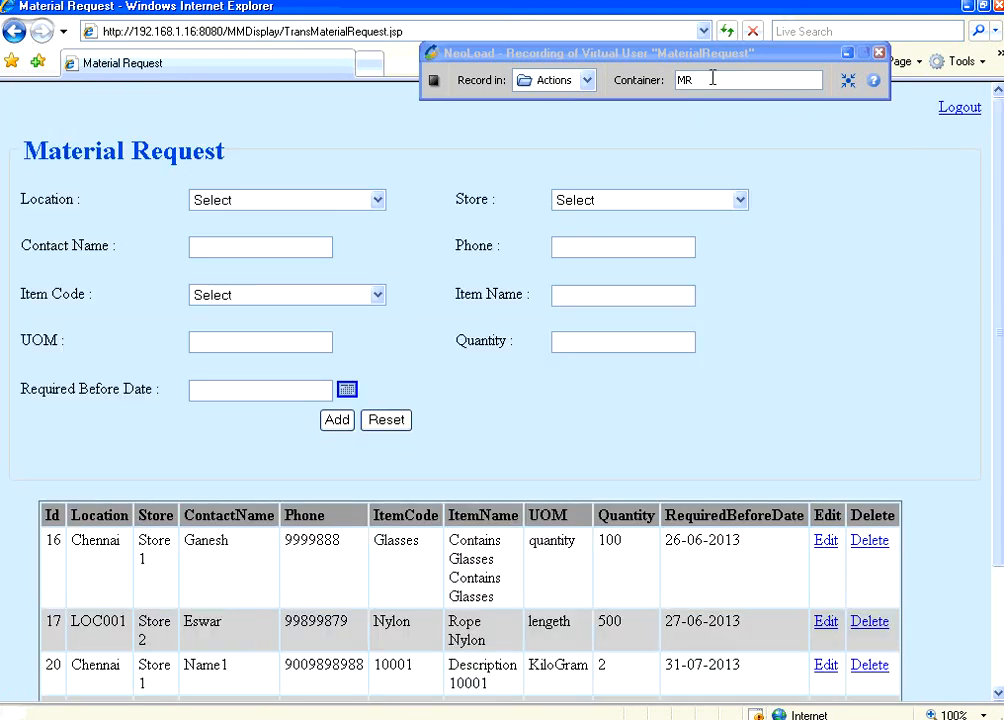
# Step: Rename the container Logout, log out of Material Management, and stop the recording
pyautogui.moveTo(712, 78); pyautogui.dragTo(650, 83)
pyautogui.write('Logout')
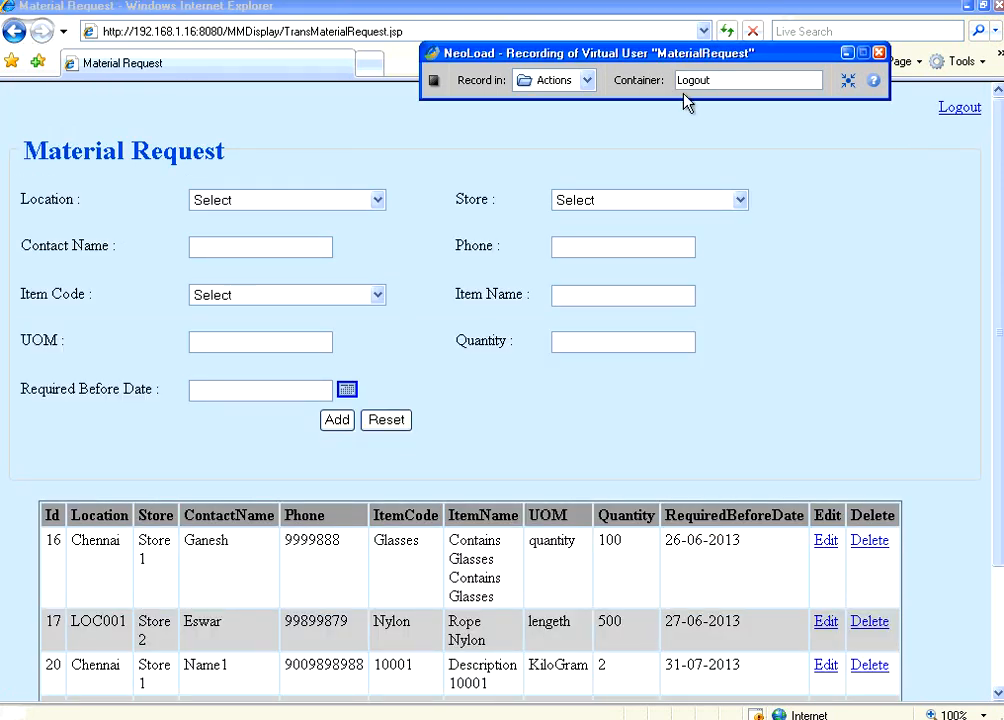
pyautogui.click(962, 108)
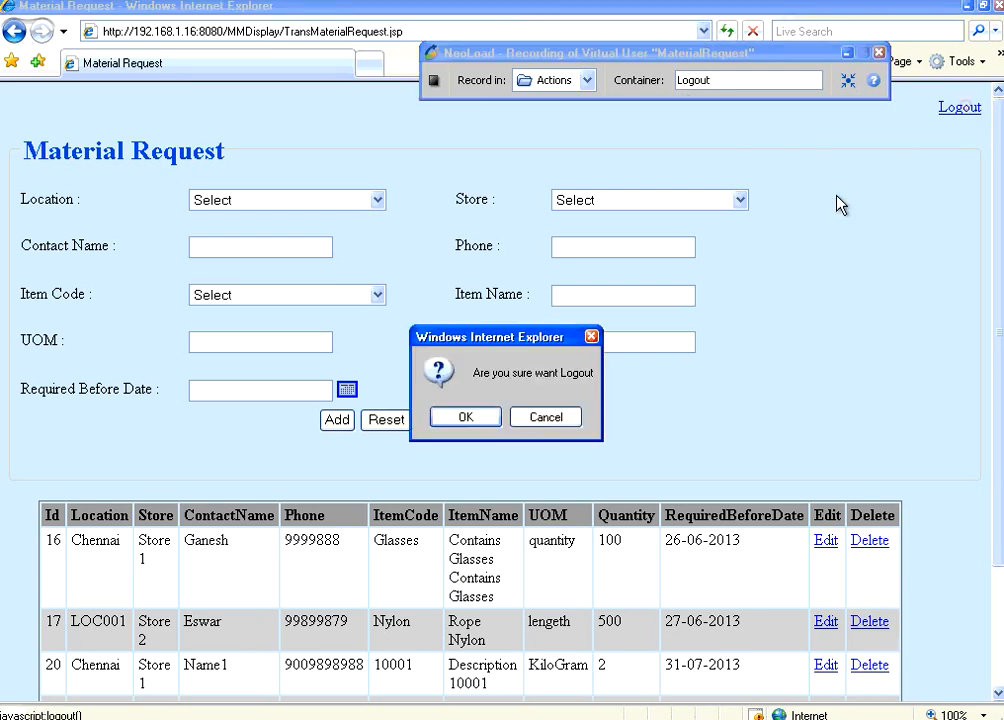
pyautogui.click(465, 417)
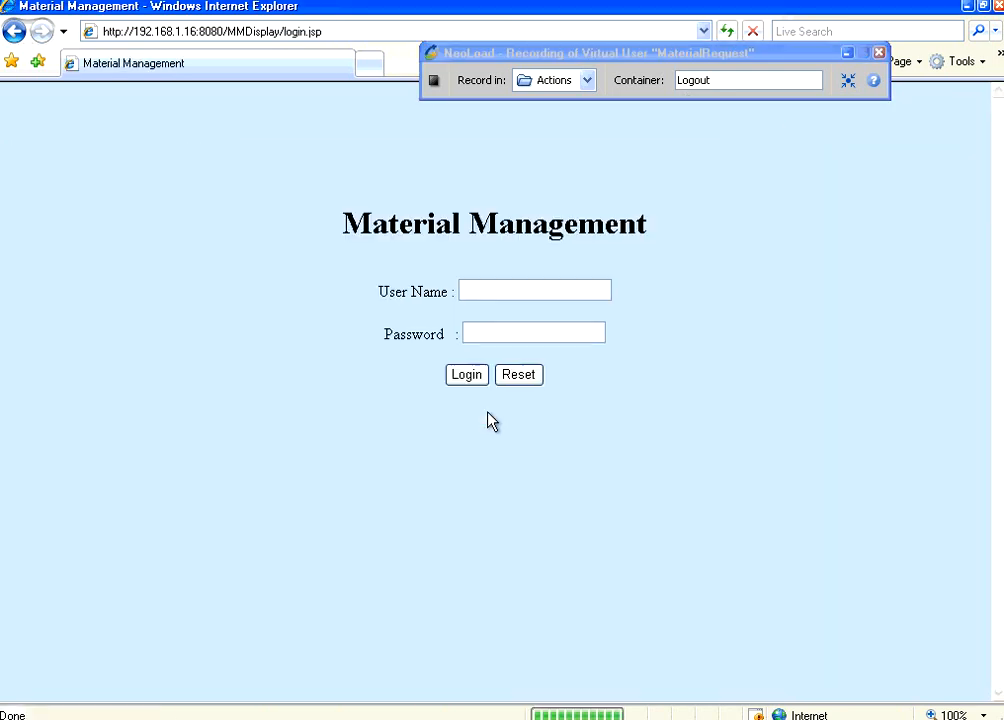
pyautogui.click(432, 84)
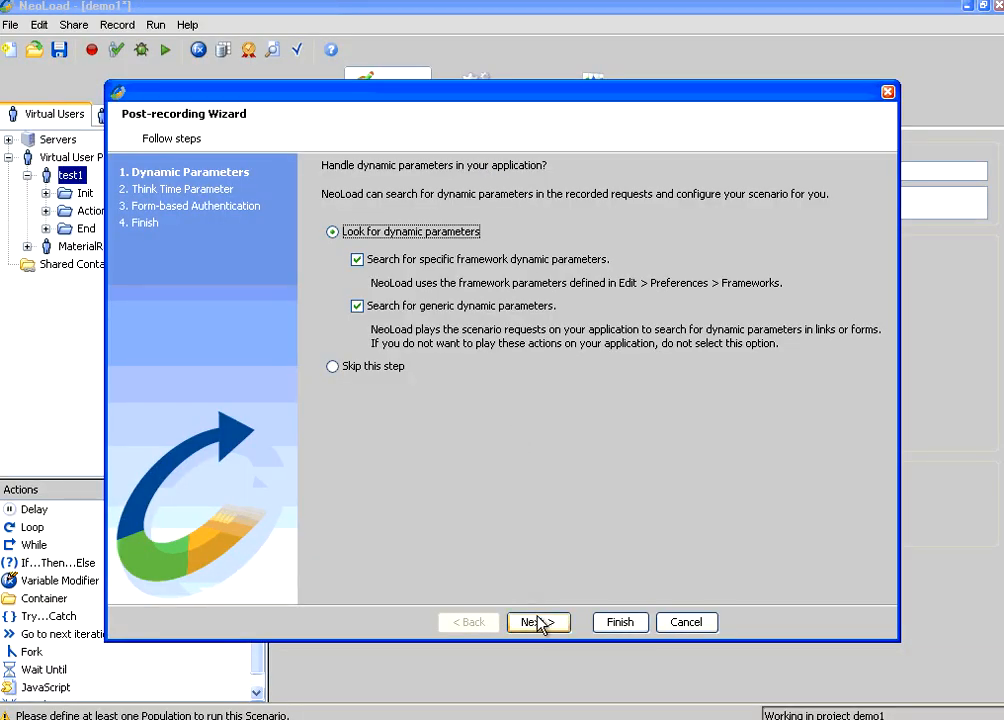
# Step: Run both dynamic parameter searches, keep the recorded think times, and finish the post-recording wizard
pyautogui.click(538, 621)
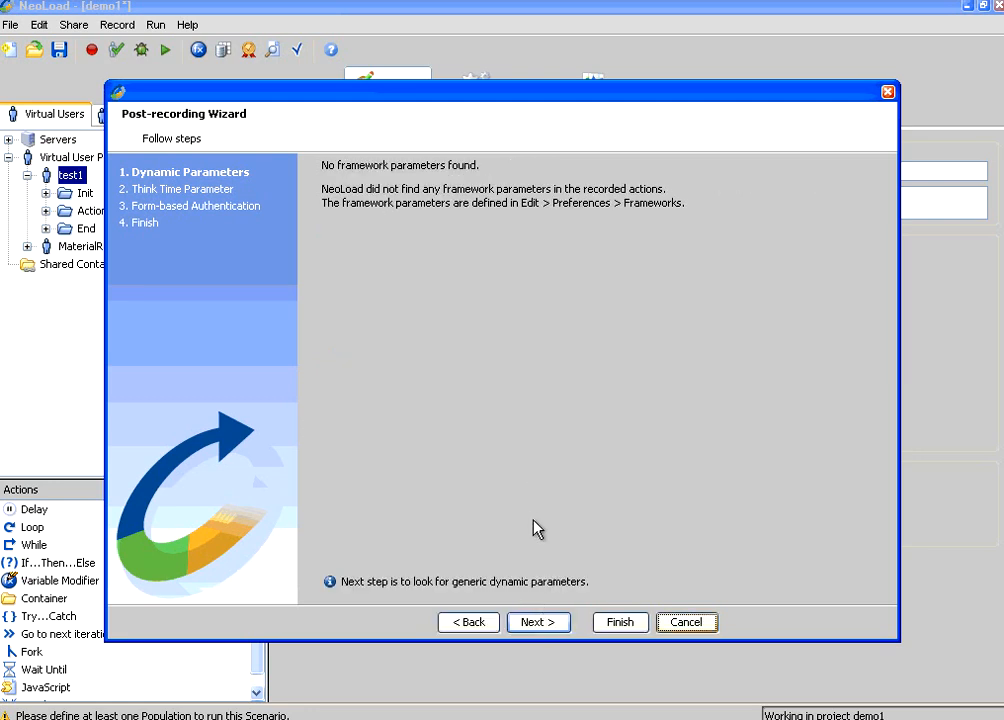
pyautogui.click(538, 622)
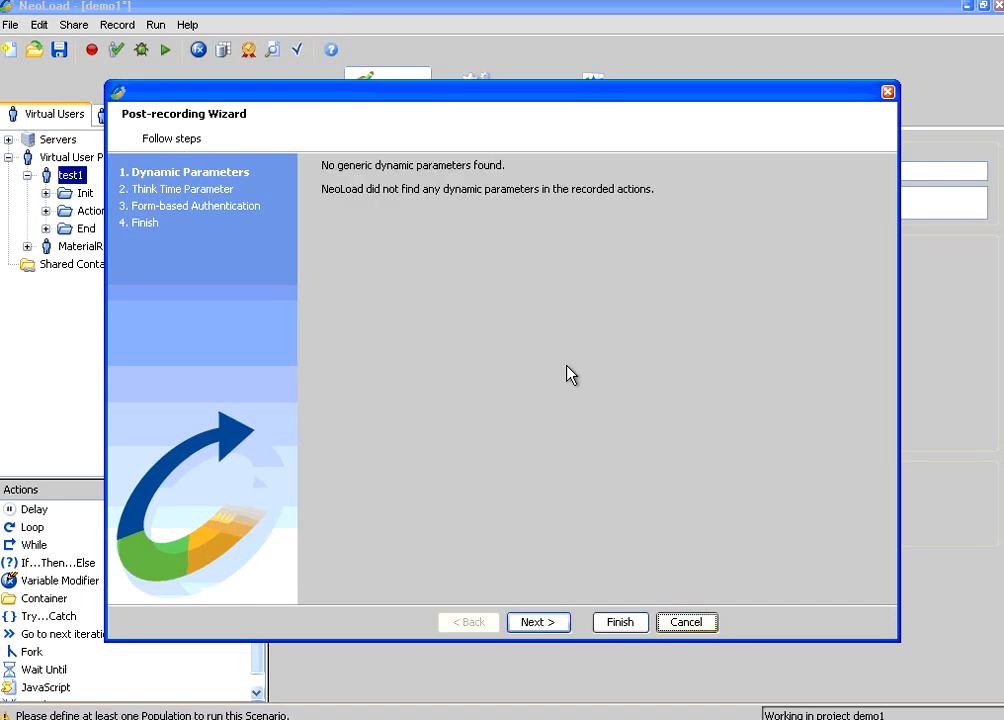
pyautogui.click(554, 622)
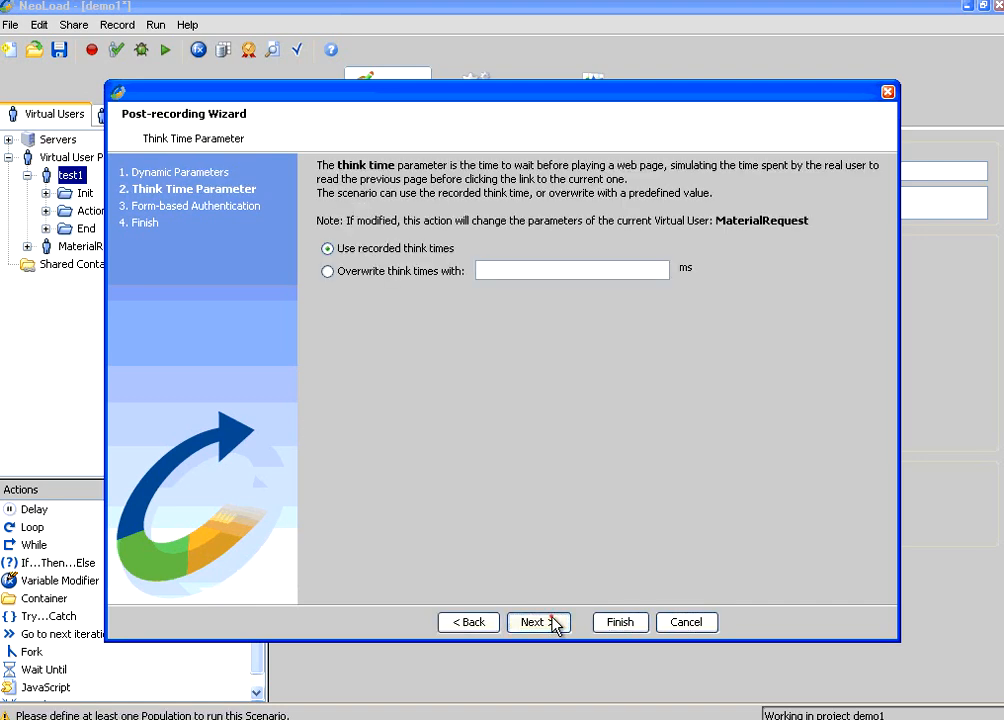
pyautogui.click(555, 622)
pyautogui.click(555, 622)
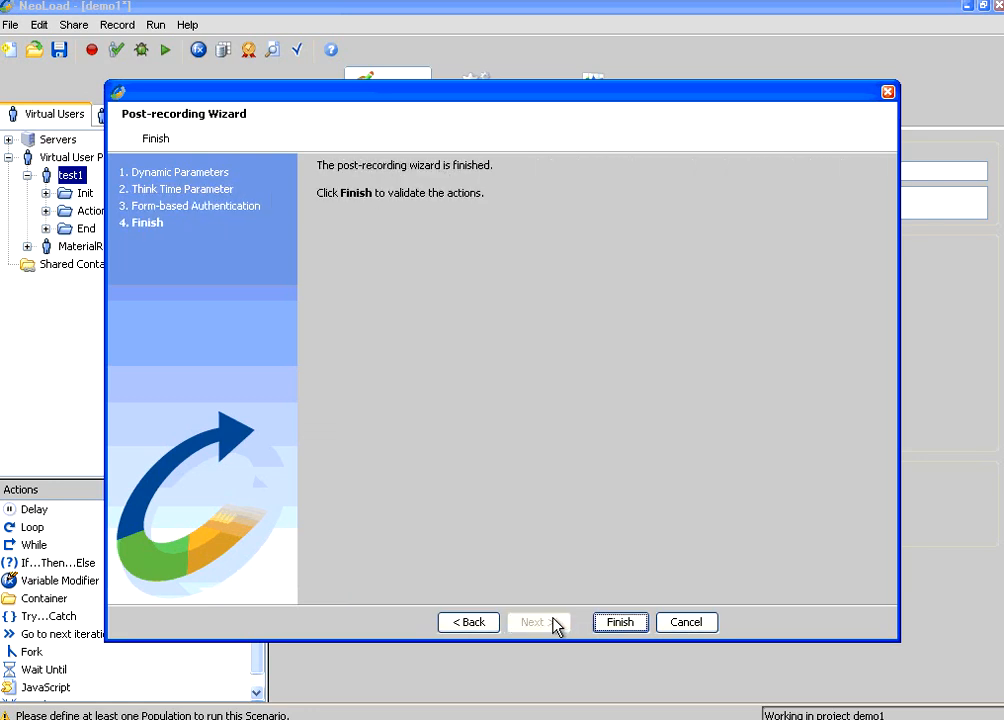
pyautogui.click(618, 626)
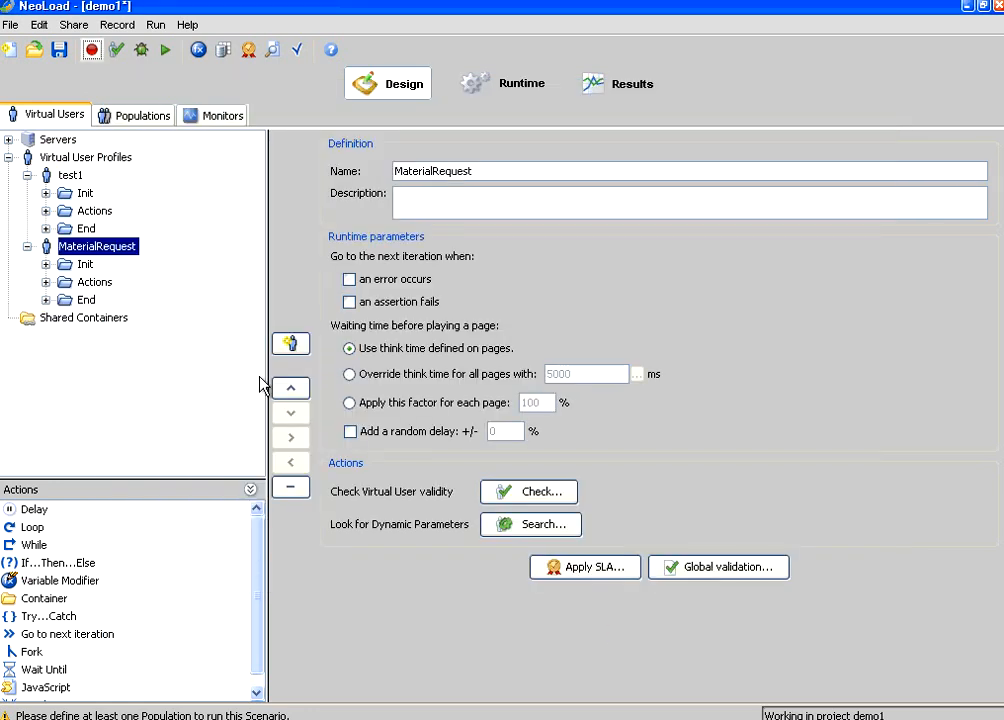
# Step: Inspect test1's Actions requests and list the containers under MaterialRequest's Actions
pyautogui.click(71, 177)
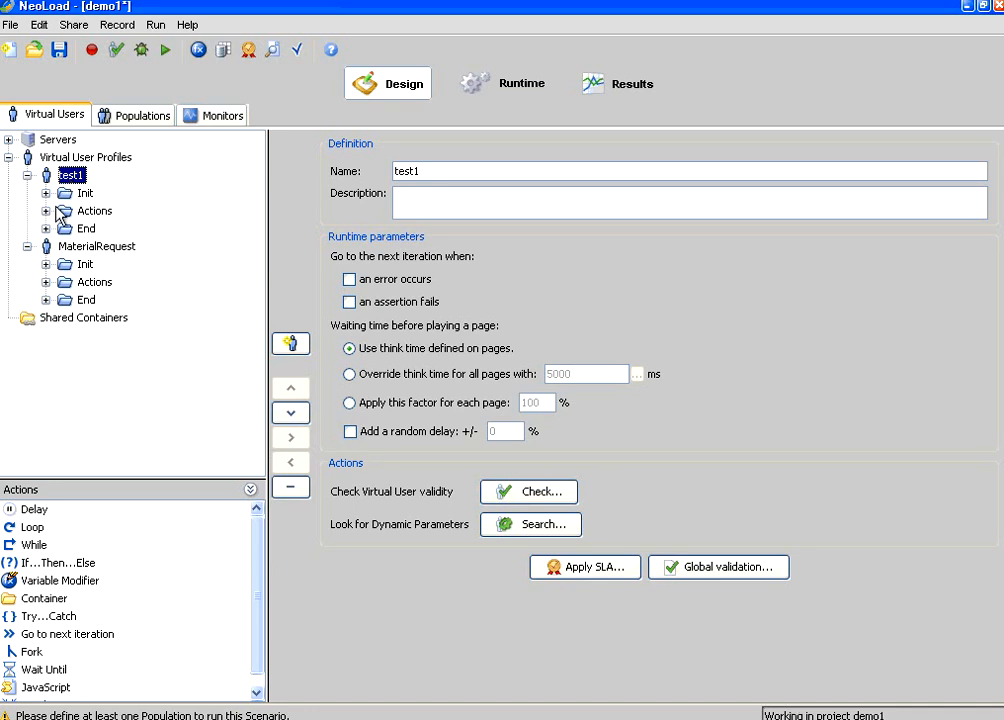
pyautogui.click(65, 215)
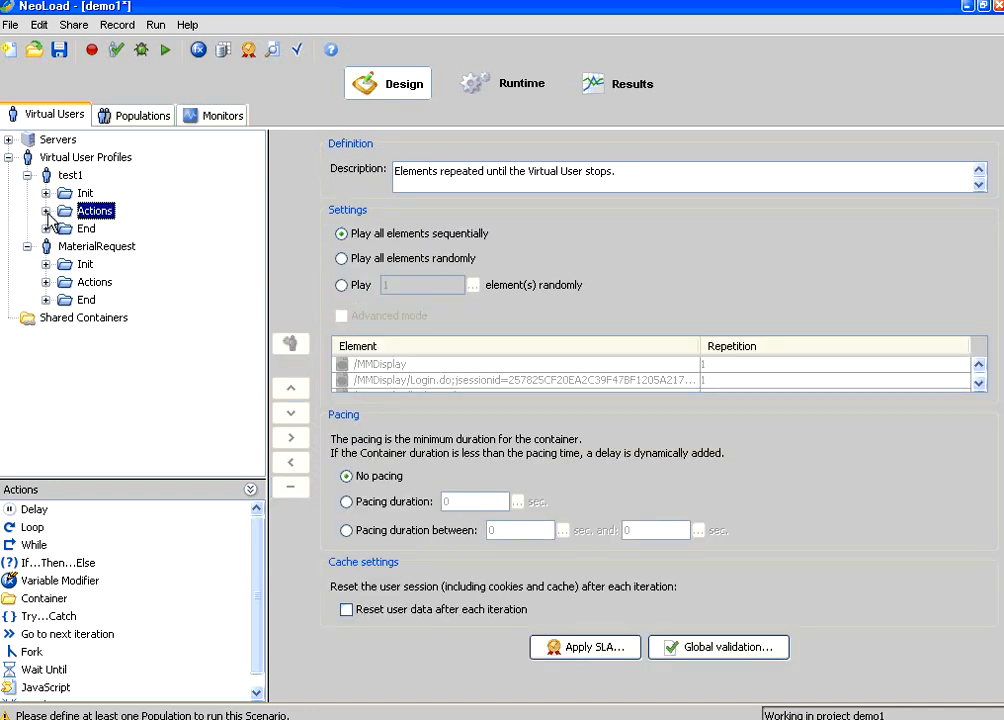
pyautogui.click(45, 211)
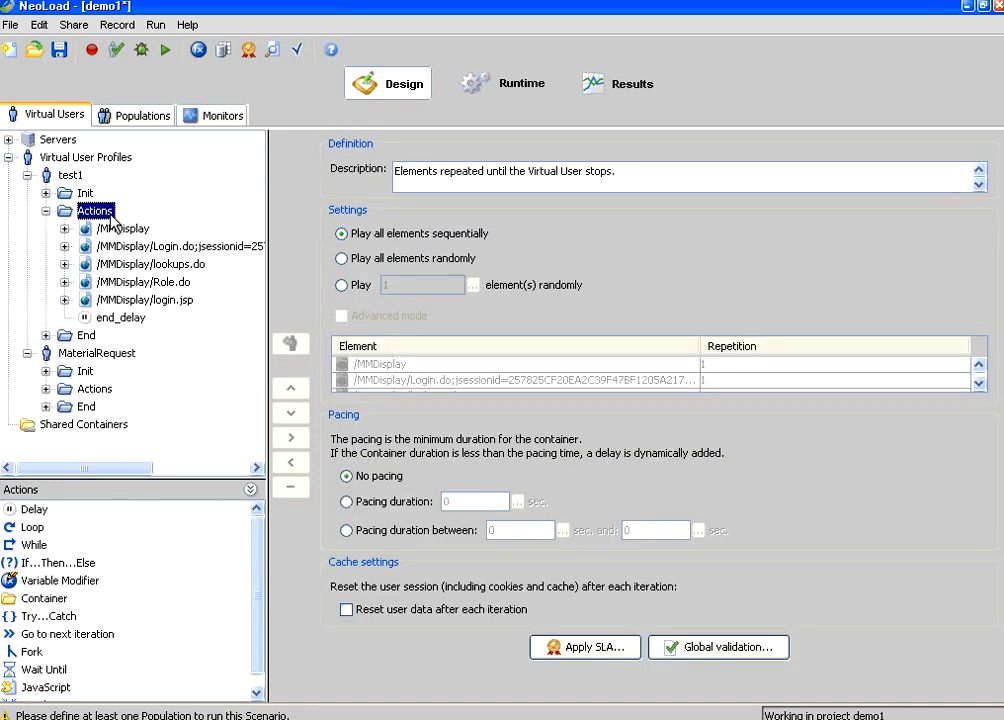
pyautogui.click(92, 356)
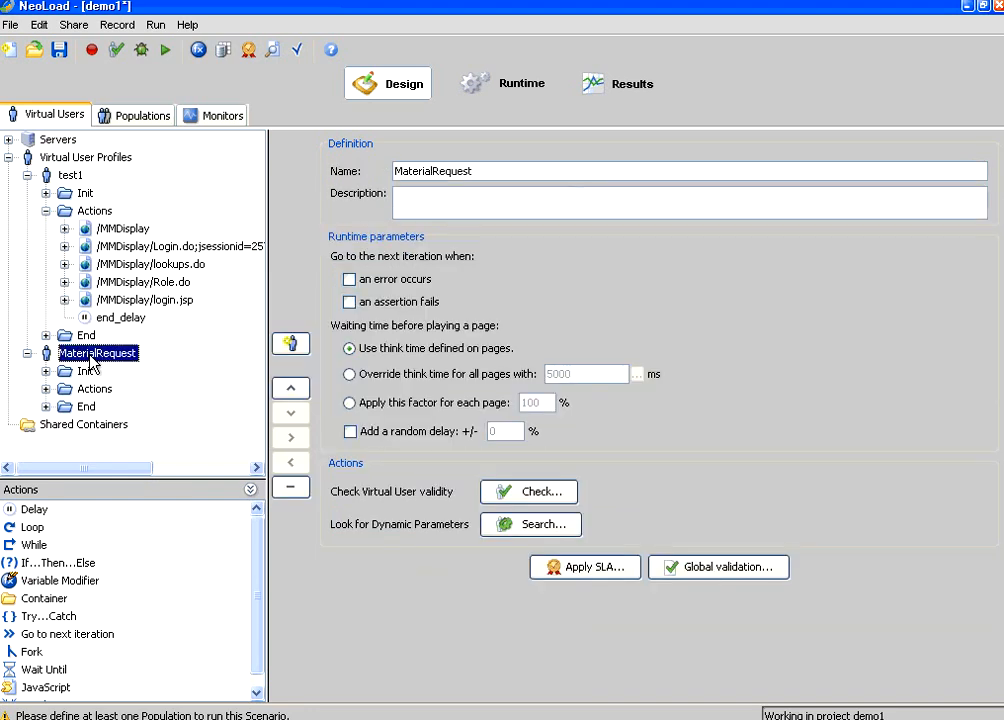
pyautogui.click(94, 389)
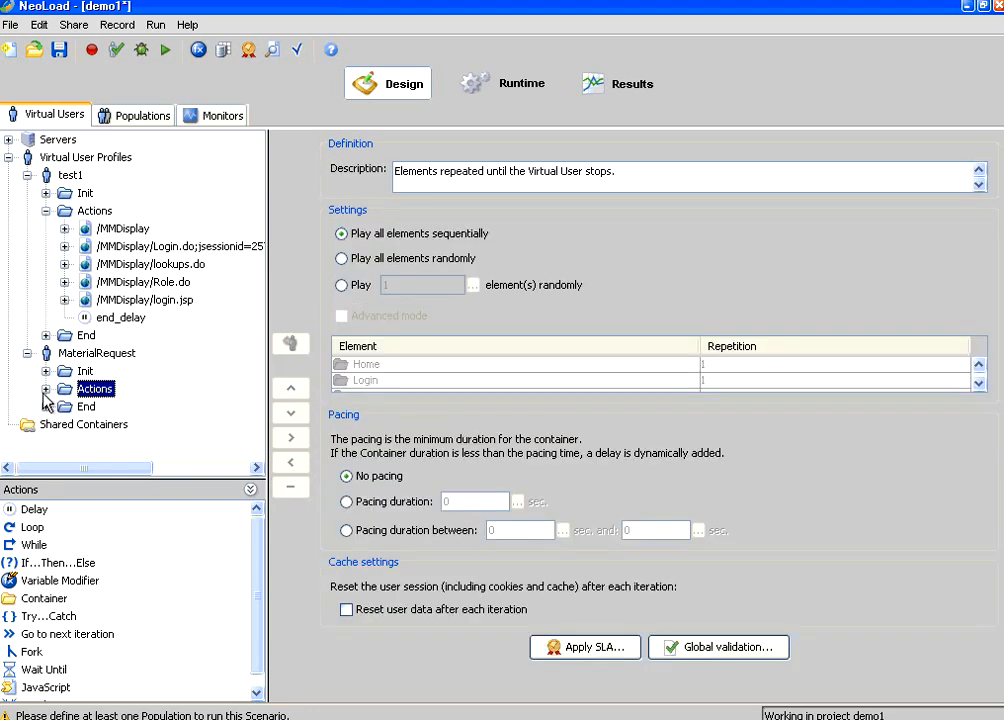
pyautogui.click(45, 389)
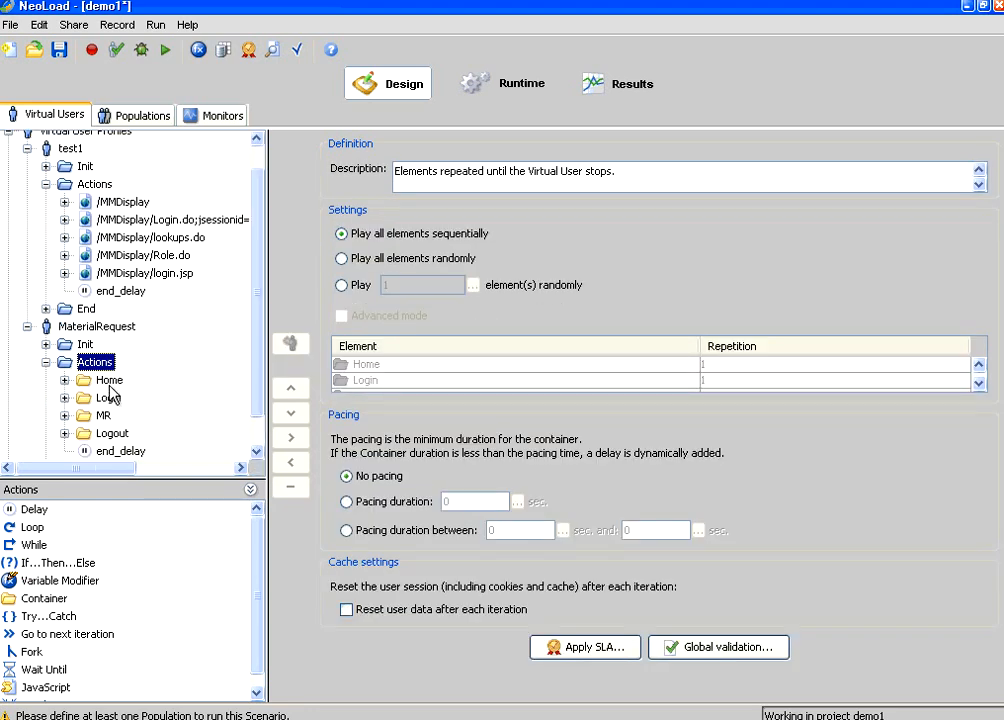
# Step: Review the requests in the Home, Login and MR containers, including AjaxMR and transaction.do
pyautogui.click(90, 385)
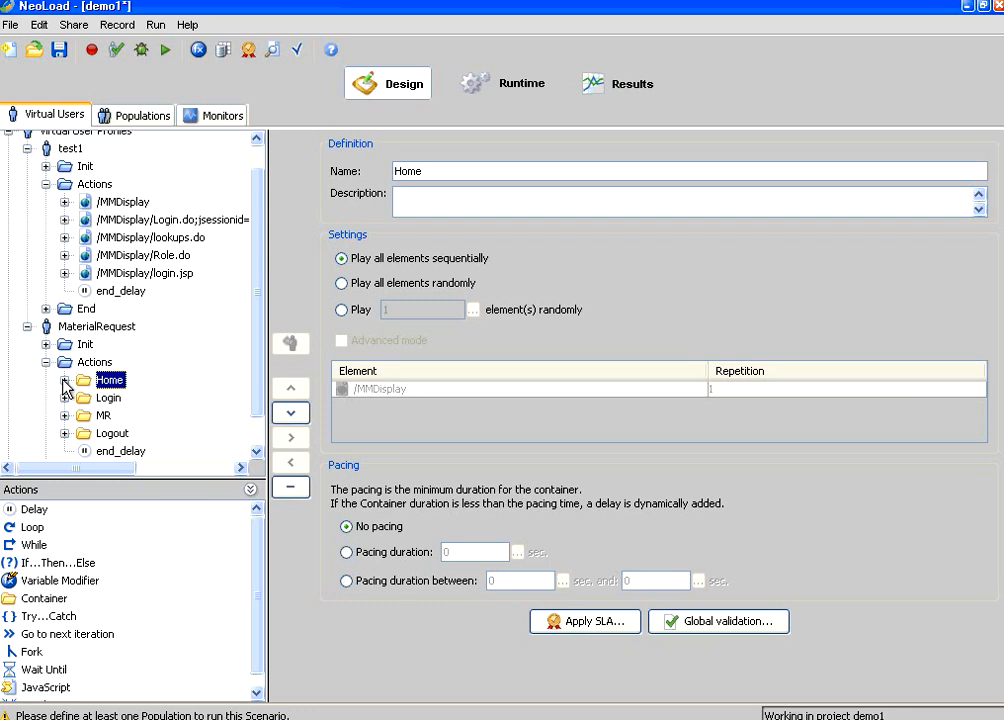
pyautogui.click(65, 380)
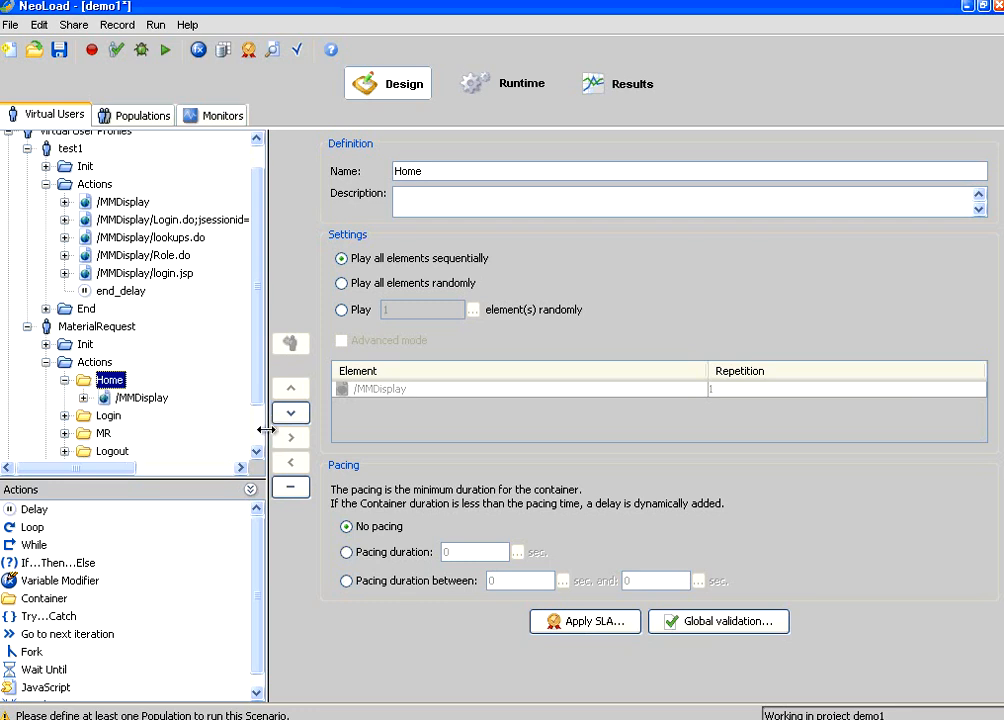
pyautogui.scroll(-1, 262, 432)
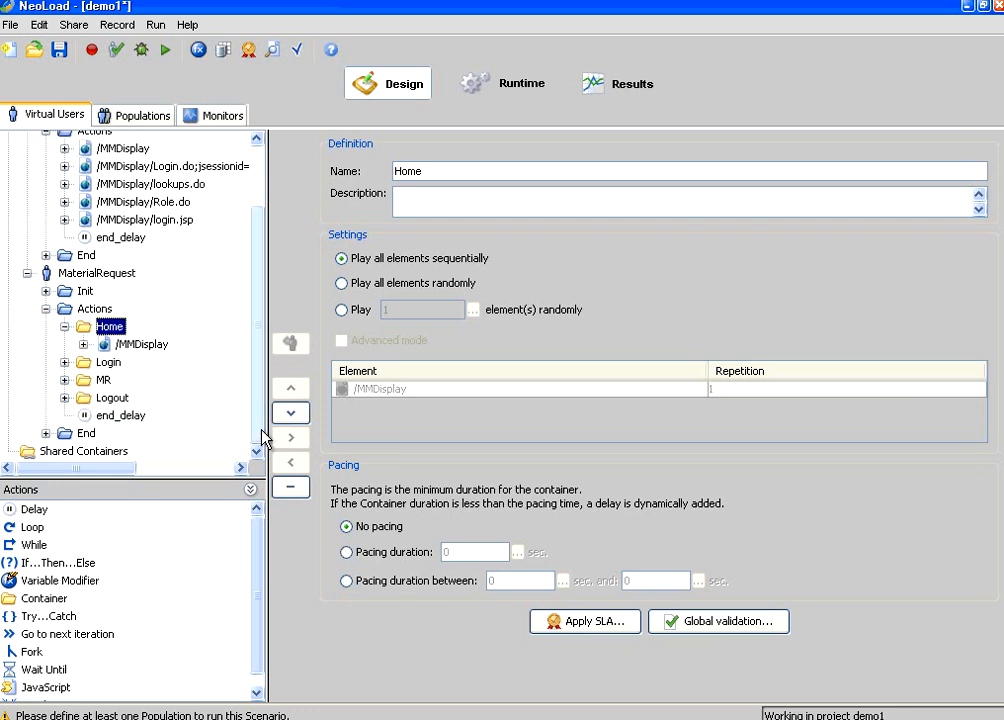
pyautogui.click(65, 362)
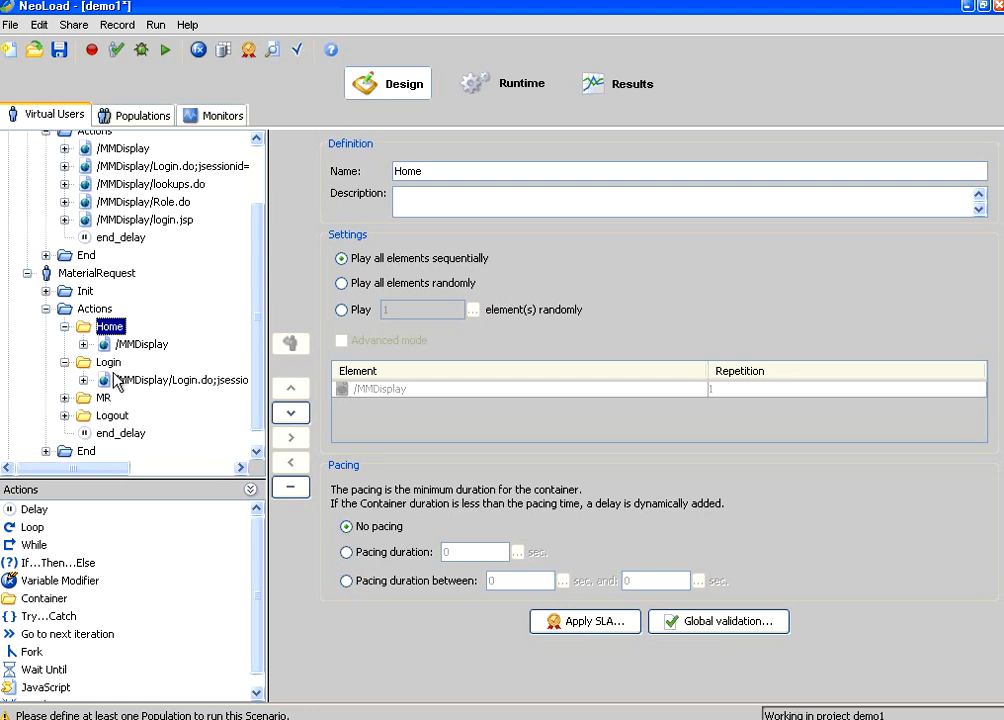
pyautogui.click(83, 380)
pyautogui.click(83, 380)
pyautogui.click(65, 397)
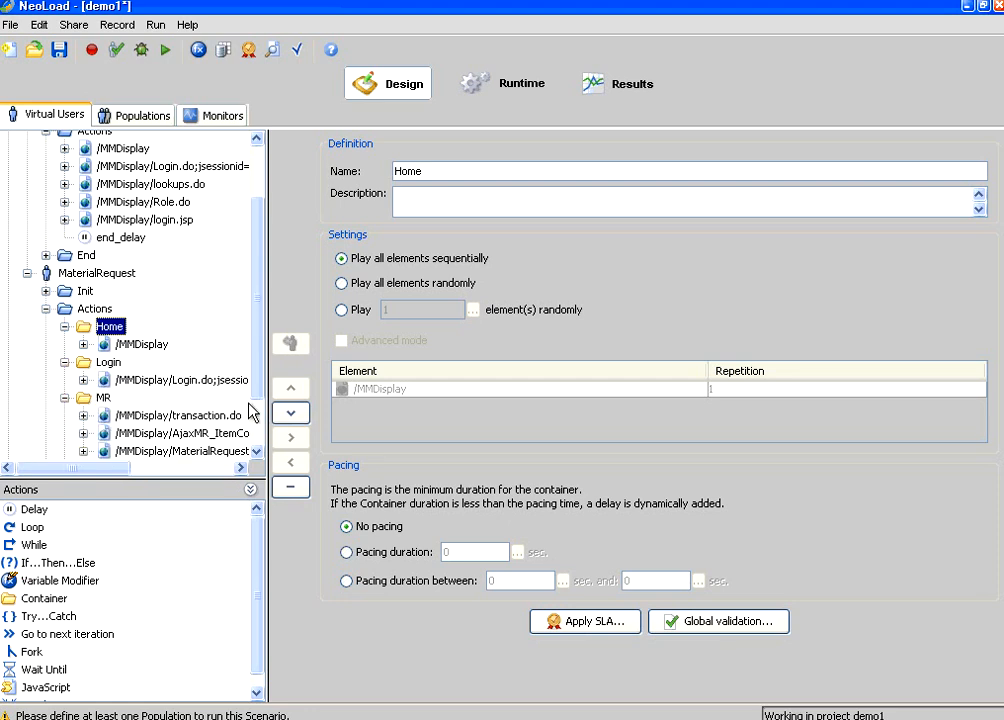
pyautogui.scroll(-3, 255, 400)
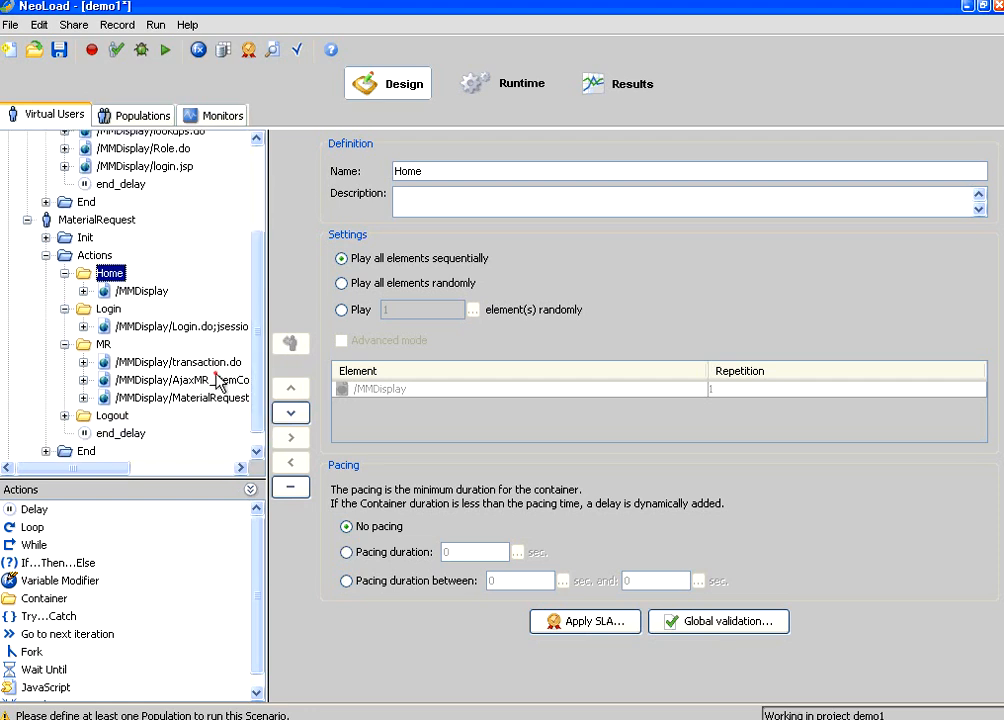
pyautogui.click(215, 380)
pyautogui.click(200, 362)
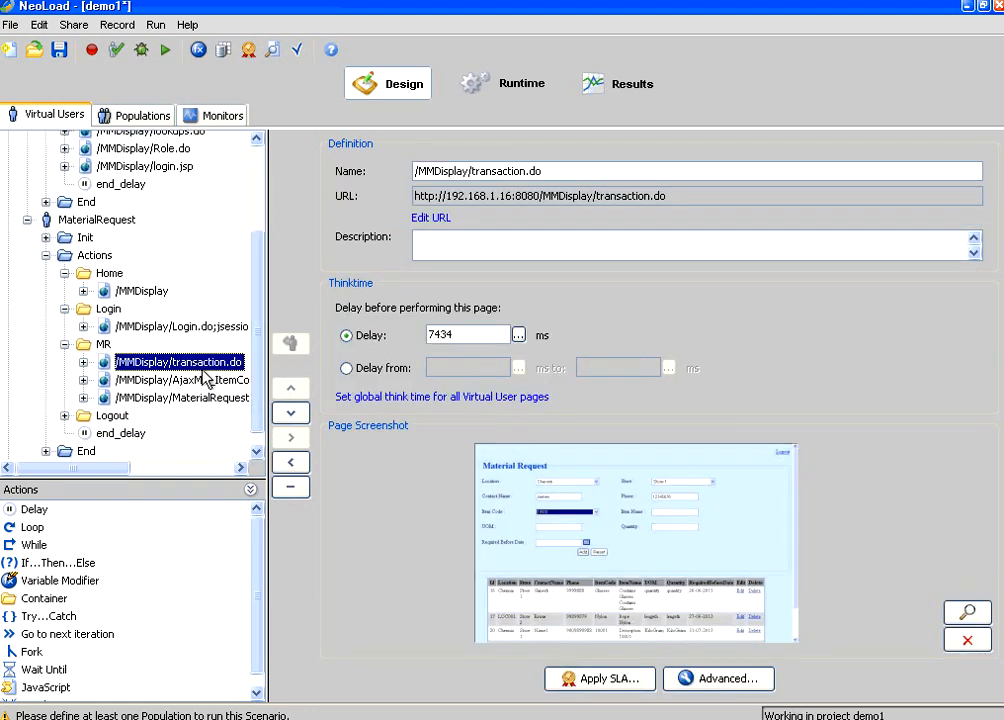
# Step: Check the Logout container's login.jsp request, collapse the containers, and save the demo1 project
pyautogui.click(65, 415)
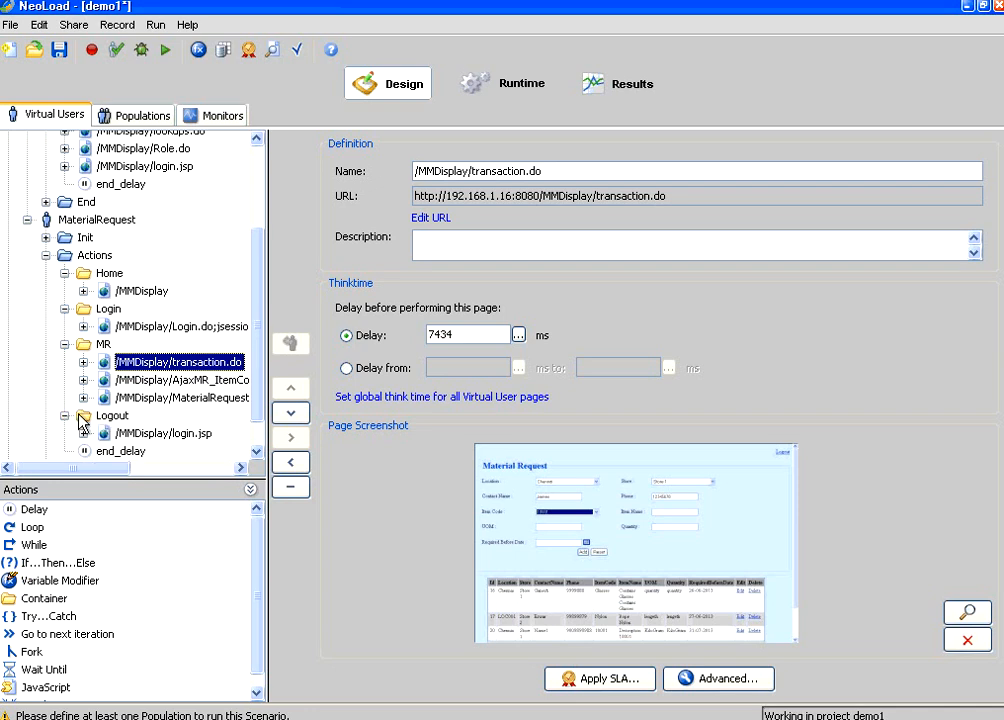
pyautogui.click(106, 418)
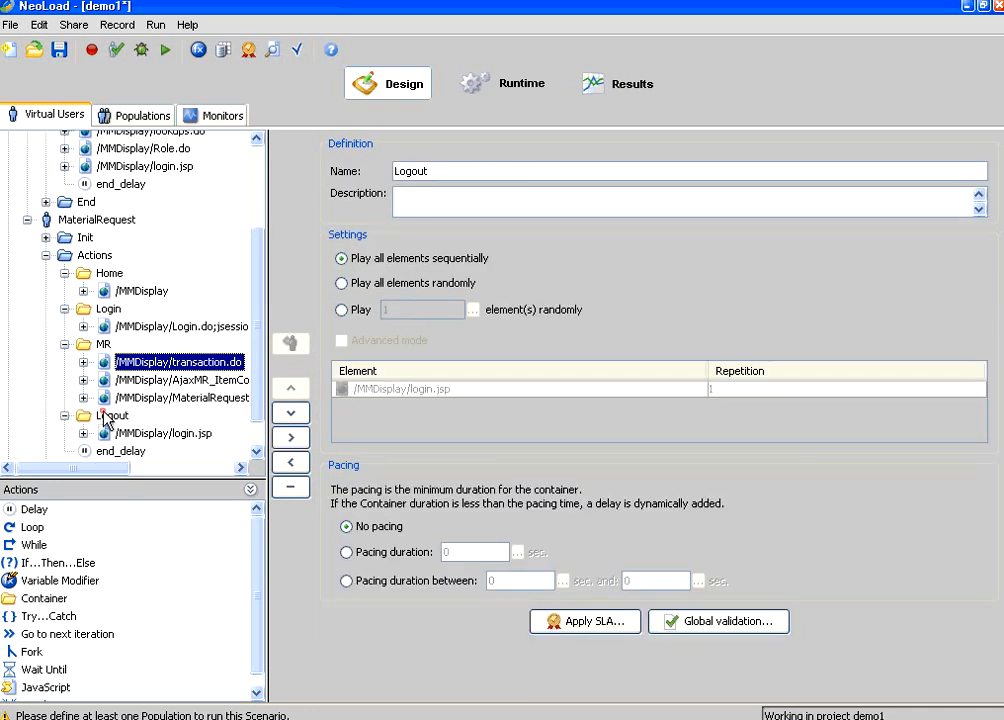
pyautogui.click(65, 344)
pyautogui.click(65, 326)
pyautogui.click(65, 308)
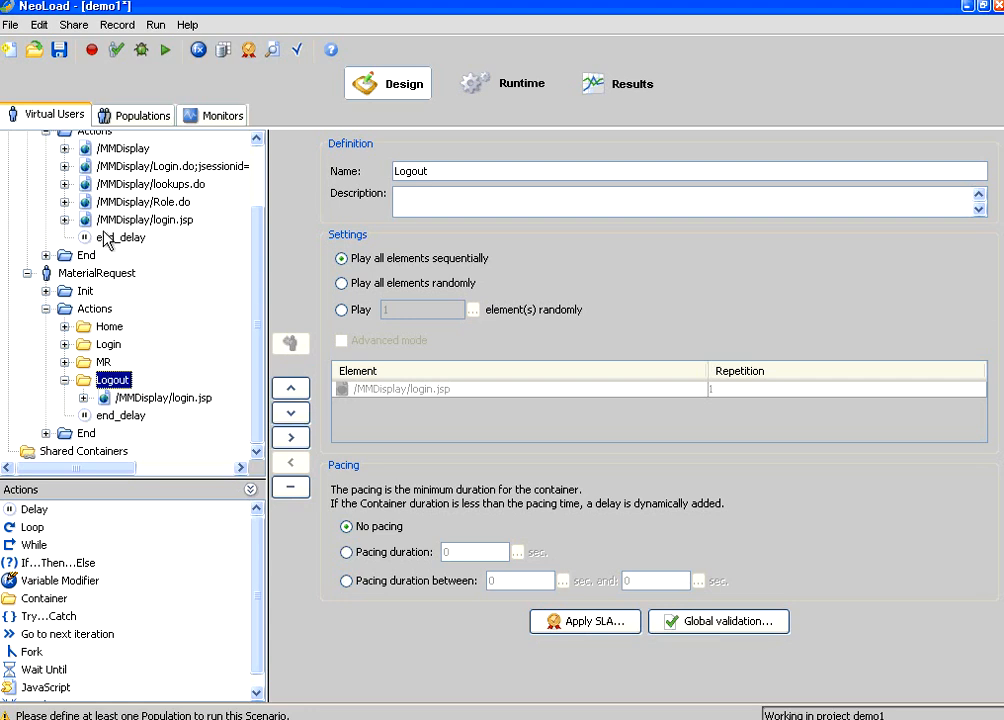
pyautogui.click(59, 52)
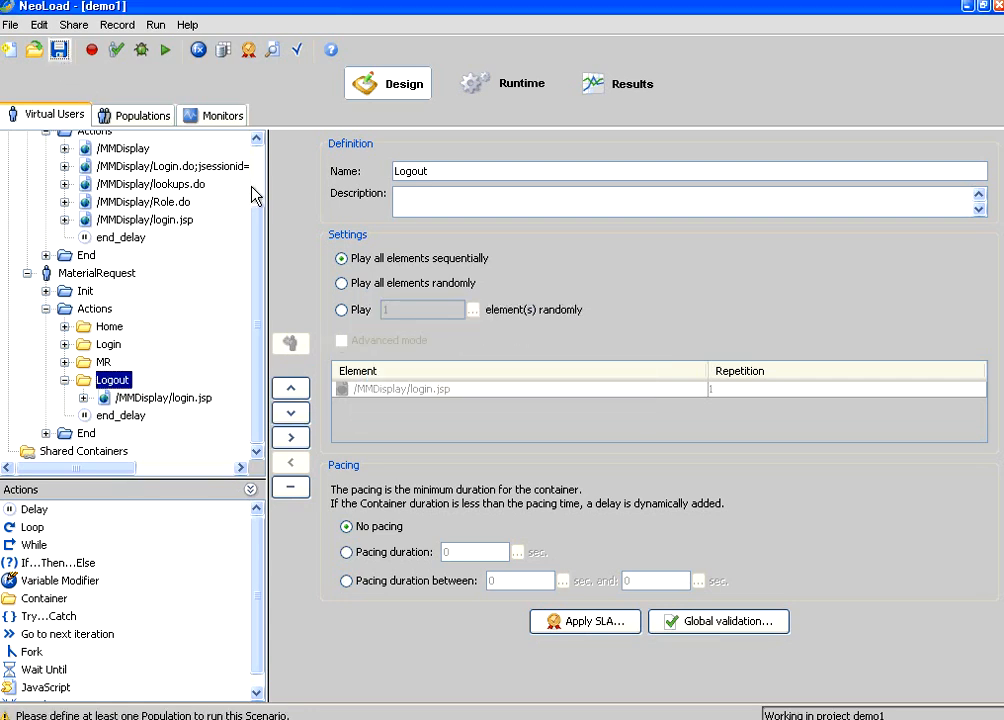
pyautogui.scroll(2, 261, 180)
pyautogui.click(45, 211)
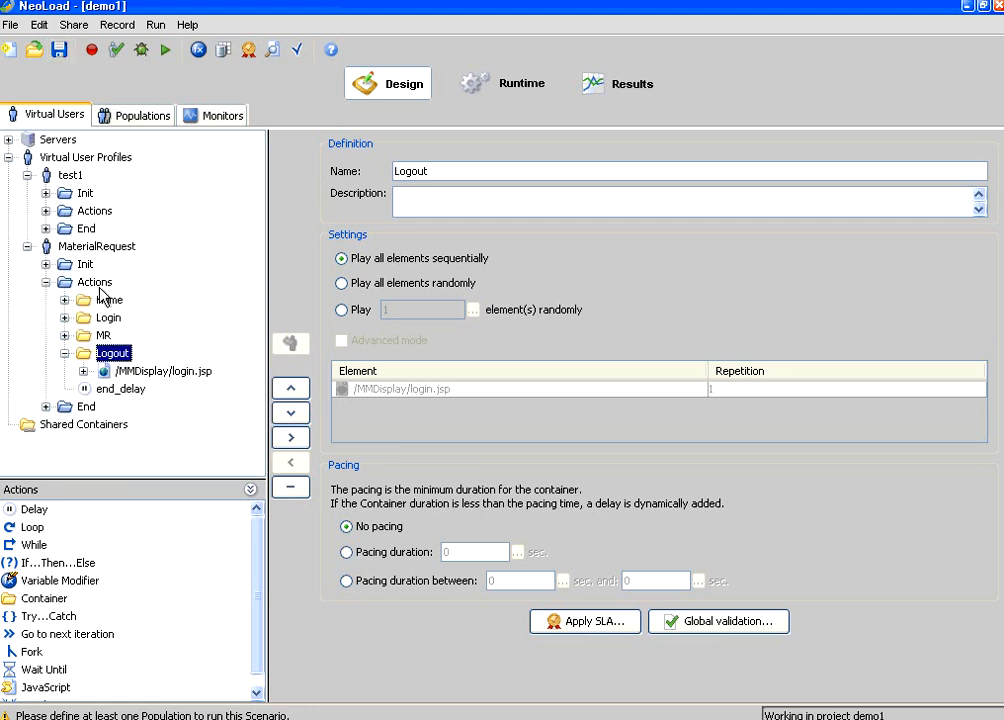
# Step: Run Check Virtual User on MaterialRequest and review the Logout login.jsp result: 6 pages, 17 requests, 0 errors
pyautogui.click(117, 50)
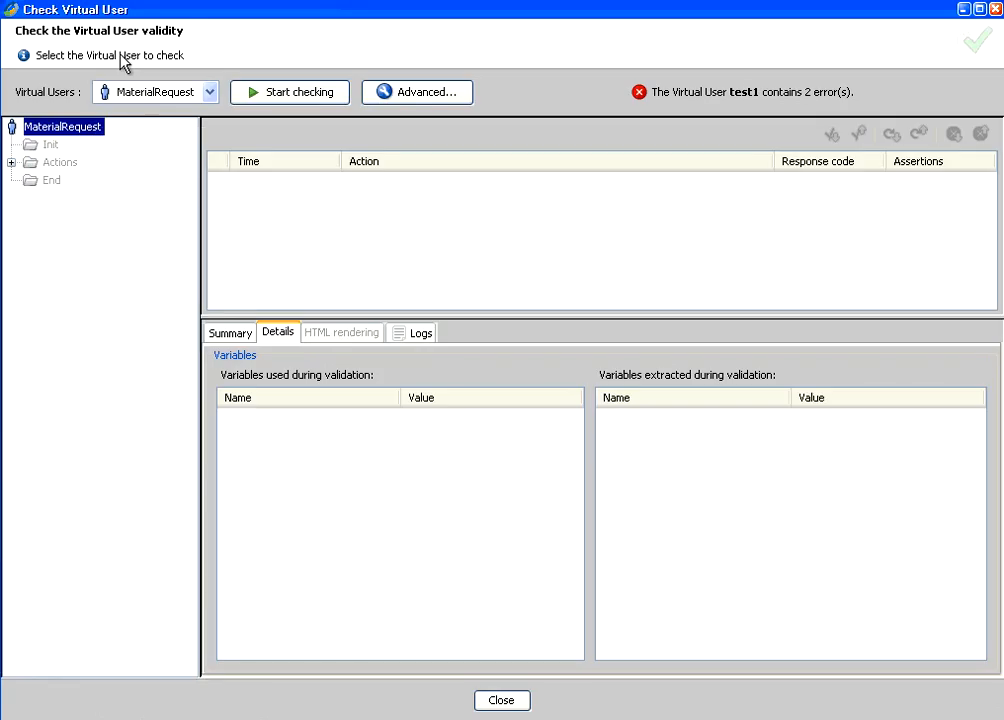
pyautogui.click(297, 93)
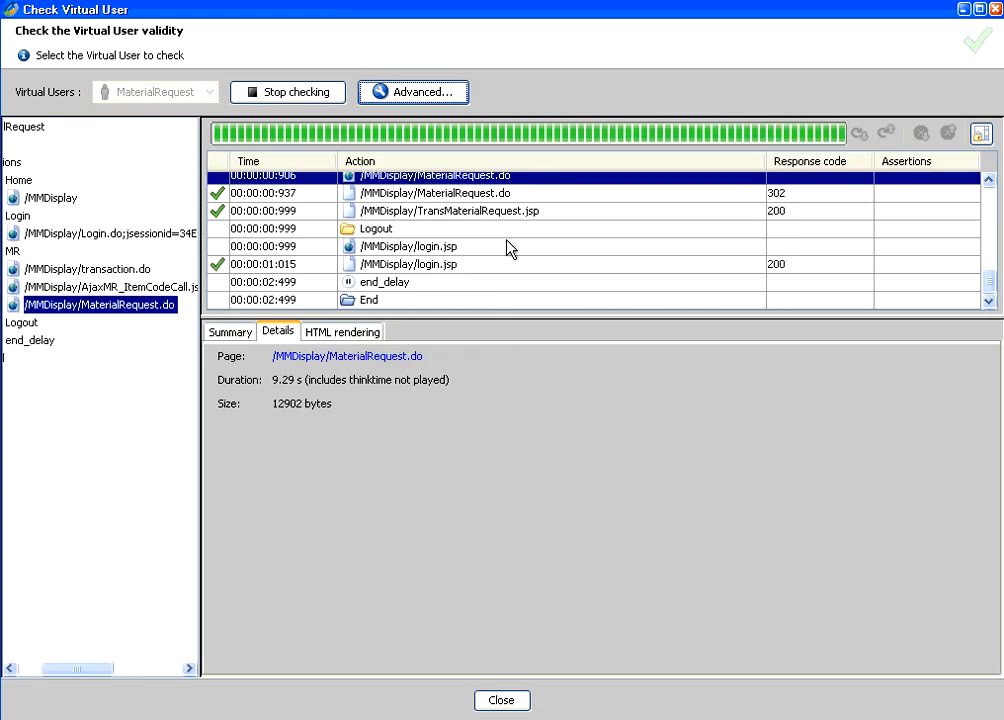
pyautogui.click(508, 246)
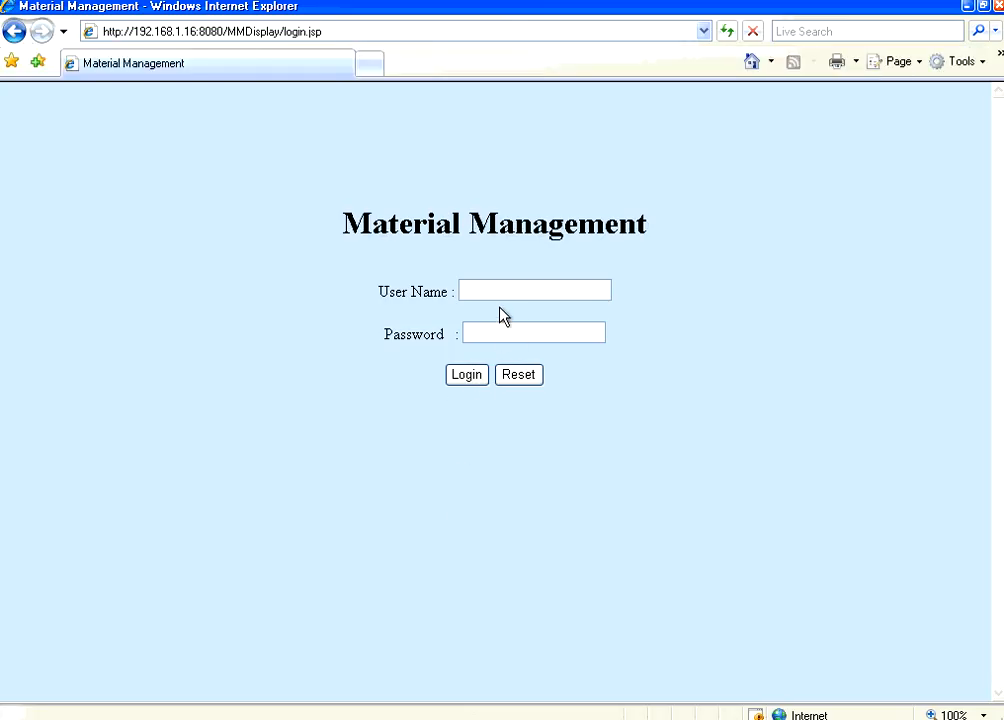
# Step: Log in, open Material Request, and confirm the new records 24–26 in the list
pyautogui.click(489, 290)
pyautogui.write('admin')
pyautogui.click(475, 375)
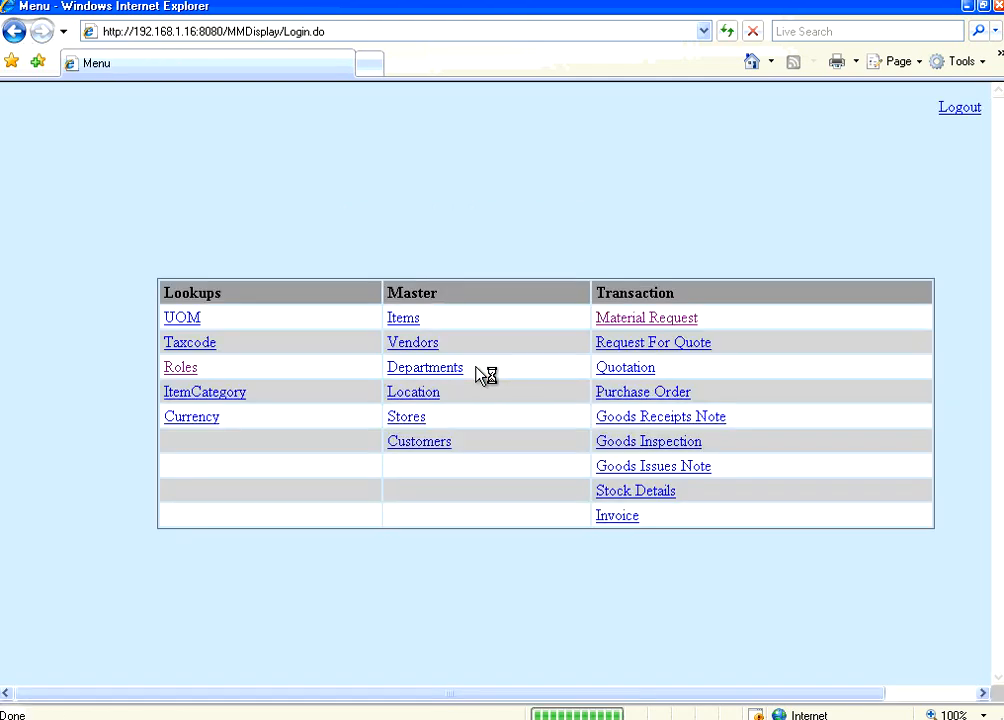
pyautogui.click(670, 320)
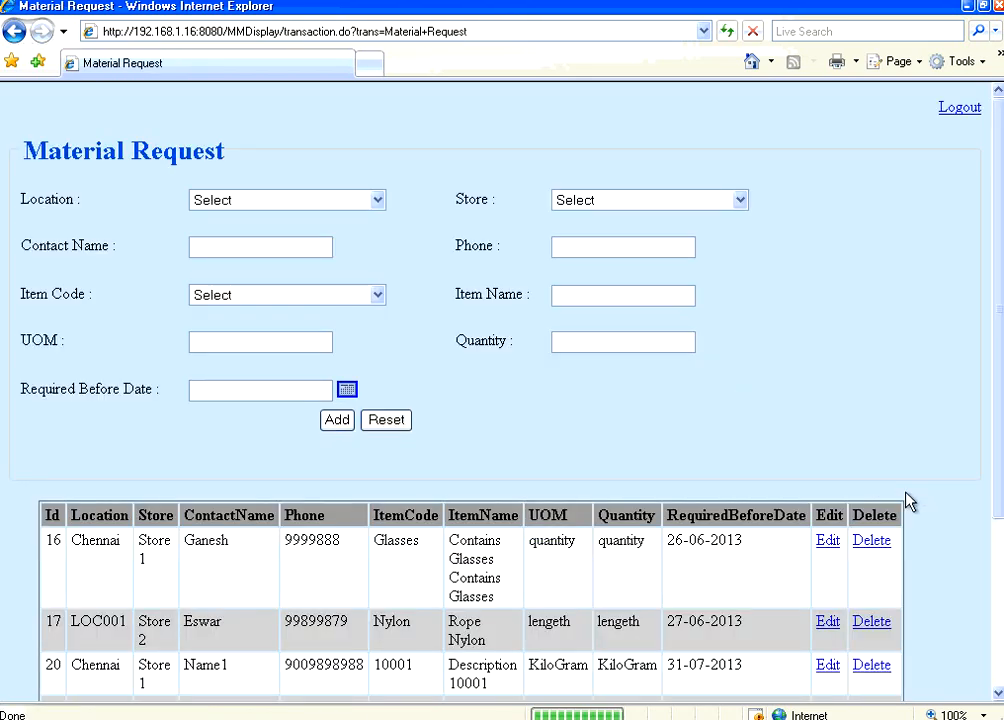
pyautogui.scroll(-3, 785, 488)
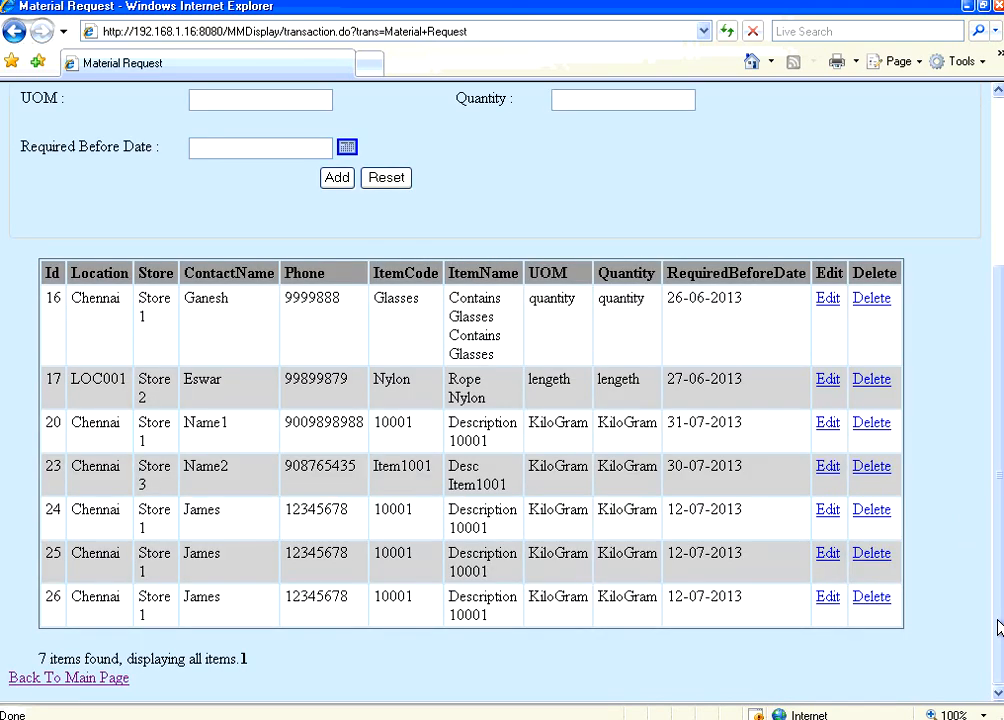
pyautogui.doubleClick(197, 597)
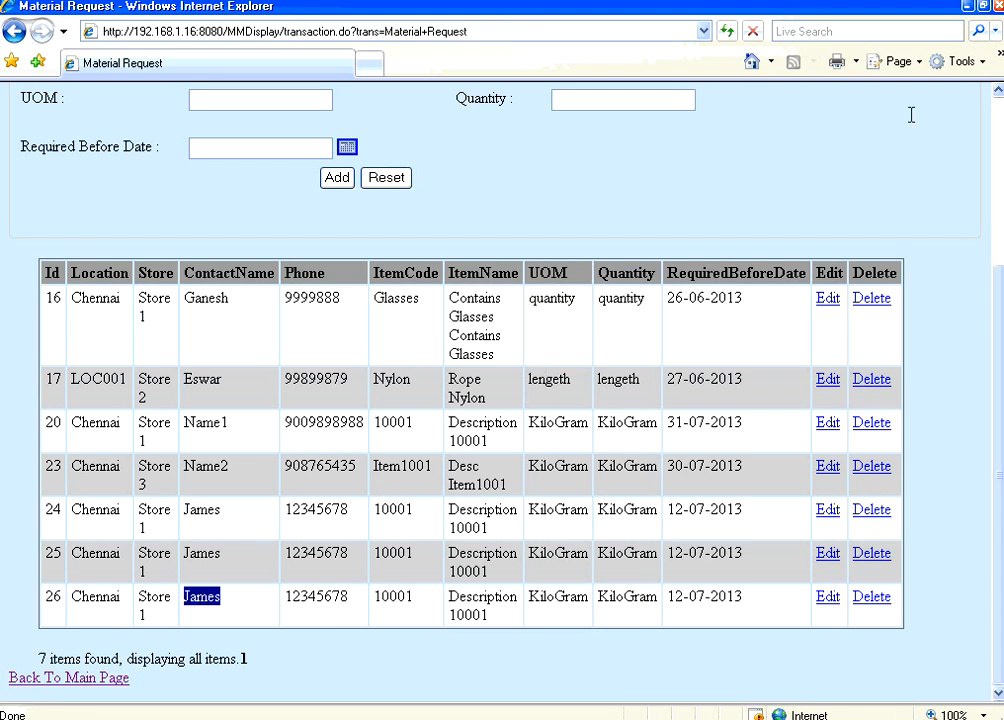
pyautogui.click(995, 137)
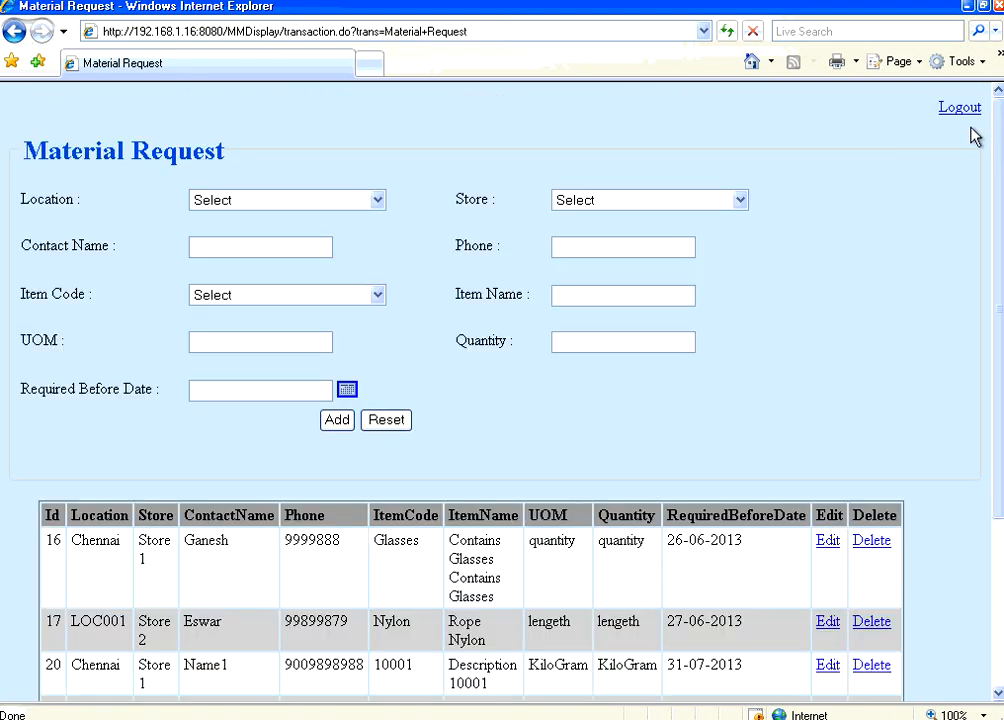
# Step: Log out of Material Management and return to the NeoLoad project
pyautogui.click(960, 108)
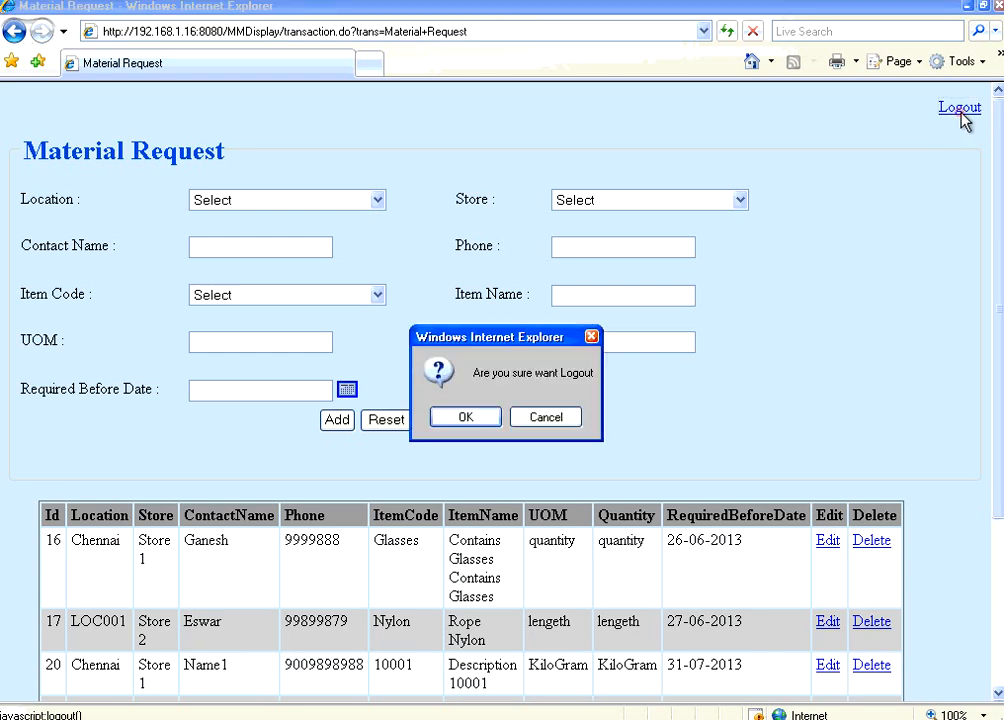
pyautogui.click(468, 420)
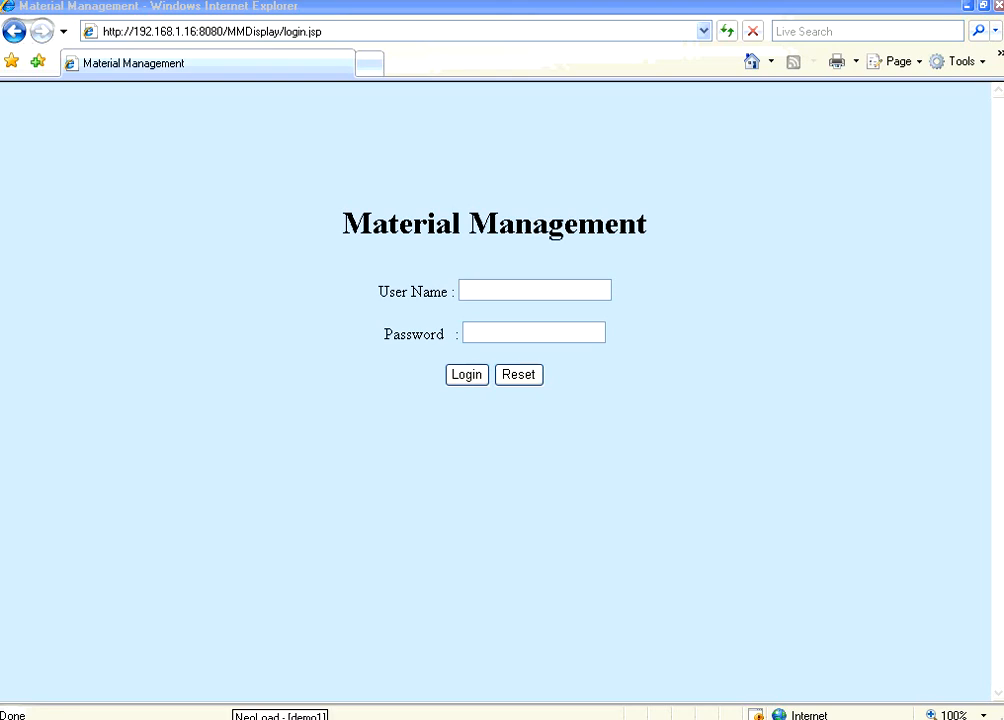
pyautogui.click(240, 718)
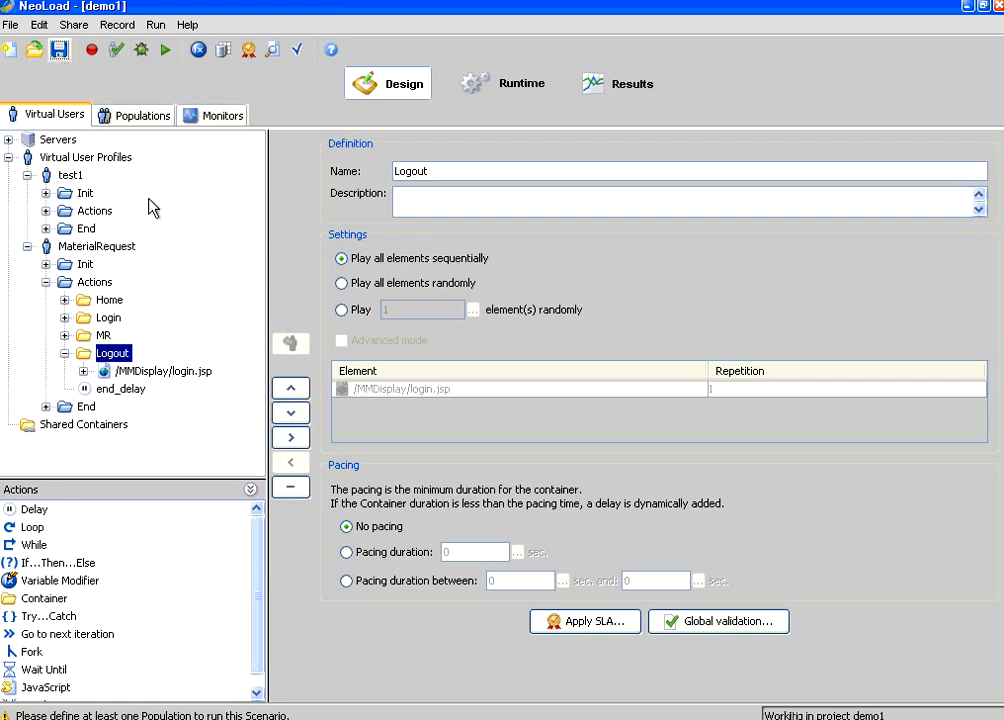
# Step: Expand MR and inspect transaction.do and its resources: calendar.css, the JavaScript files and calender.png
pyautogui.click(65, 335)
pyautogui.click(117, 355)
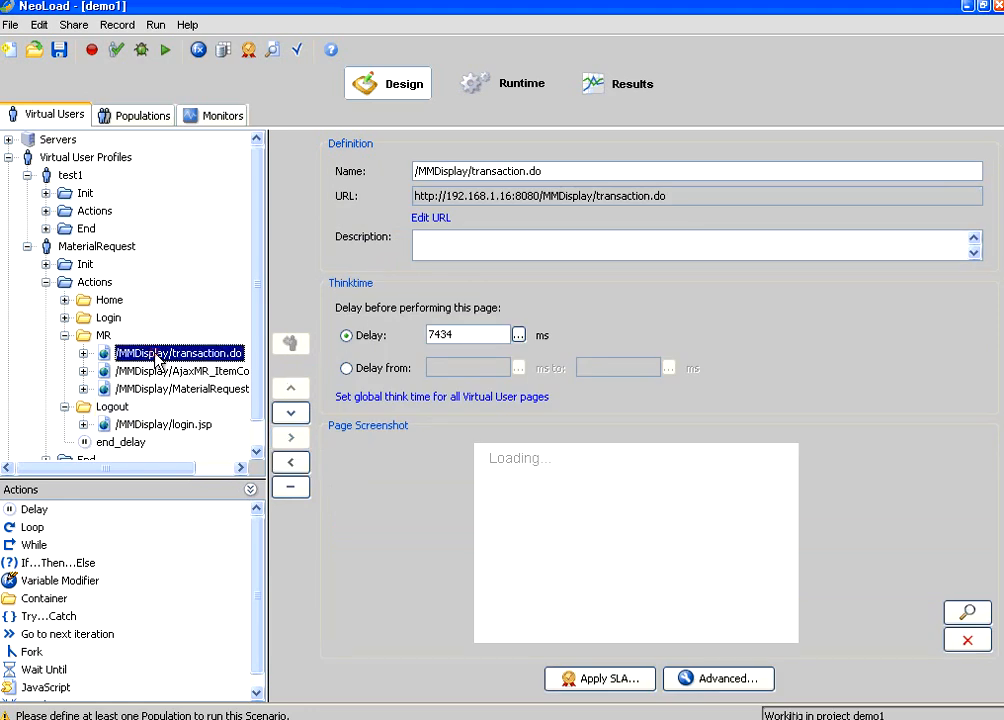
pyautogui.click(83, 353)
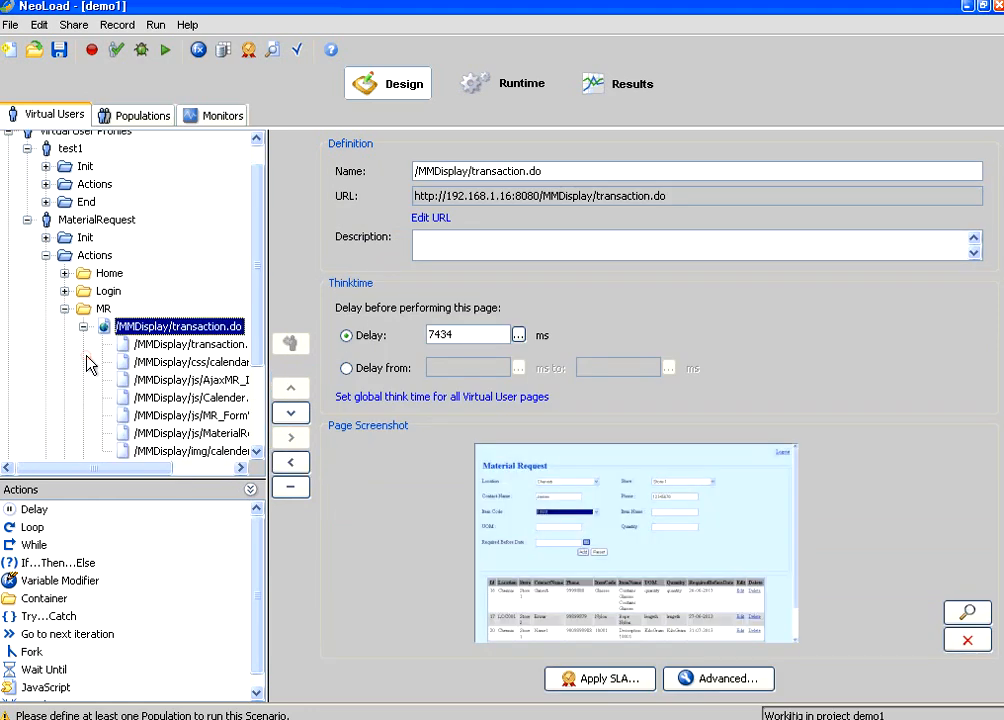
pyautogui.click(226, 346)
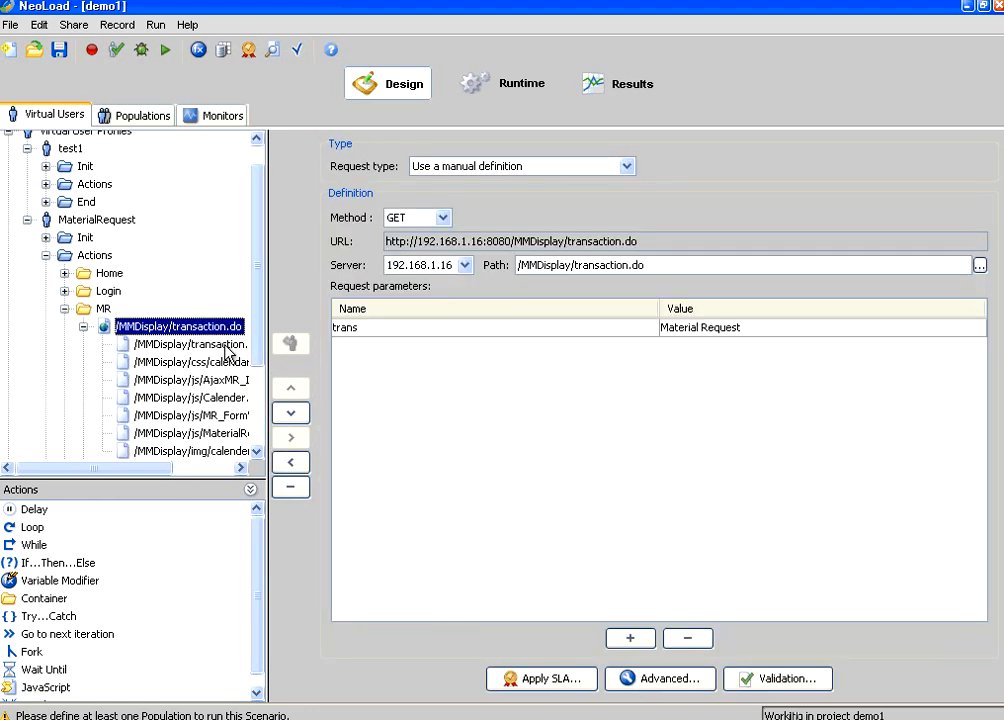
pyautogui.click(213, 366)
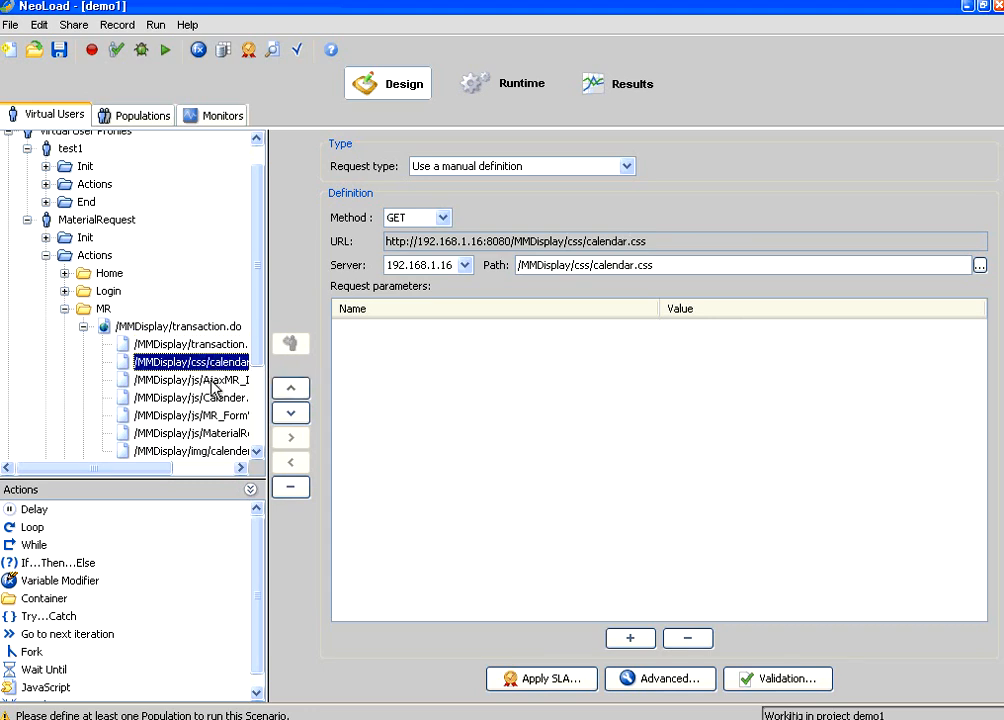
pyautogui.click(215, 380)
pyautogui.click(210, 398)
pyautogui.click(211, 415)
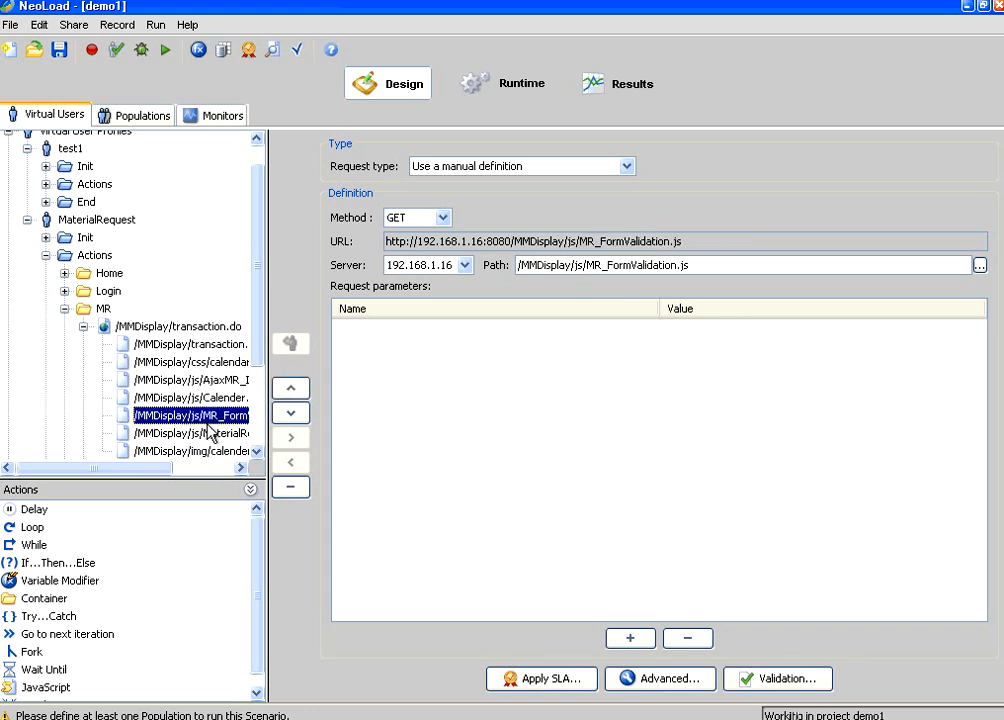
pyautogui.click(210, 433)
pyautogui.click(213, 451)
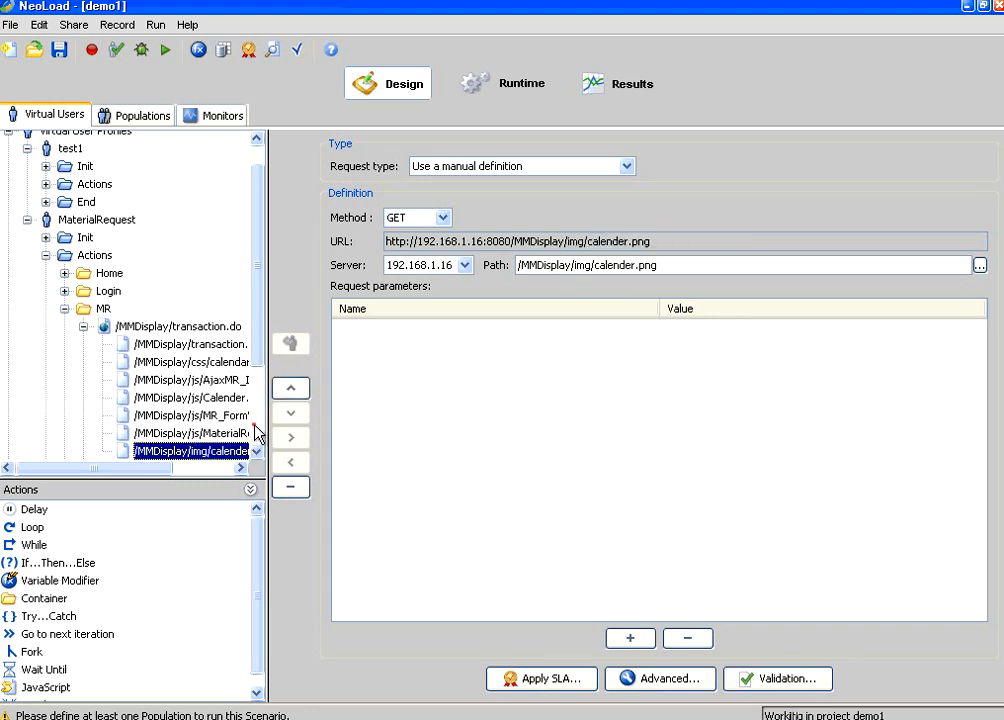
pyautogui.scroll(-2, 258, 426)
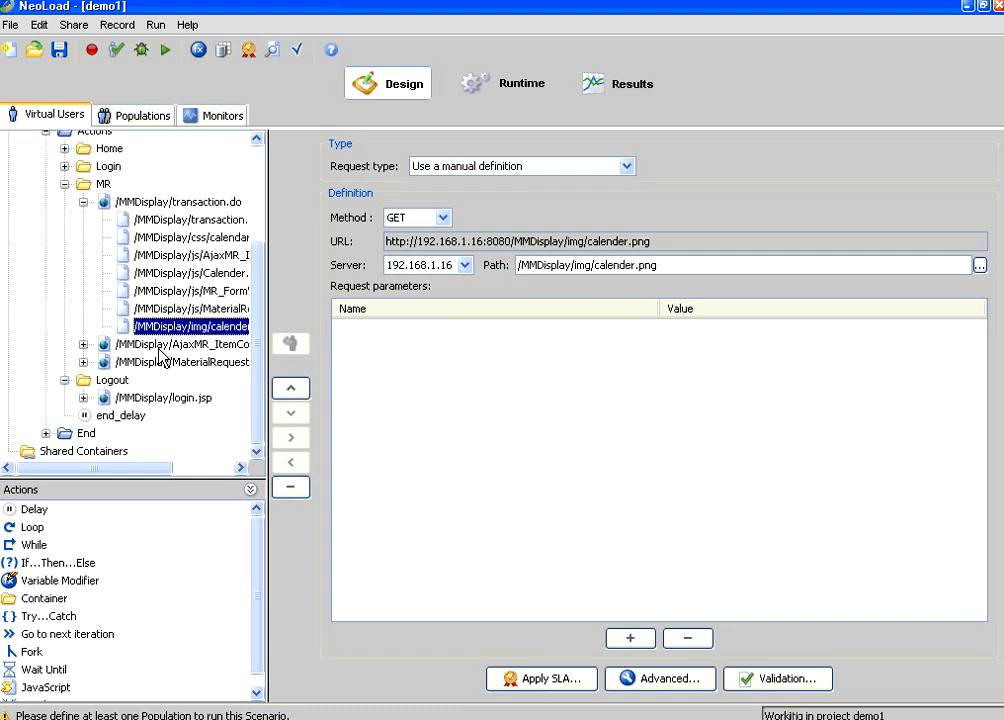
# Step: Inspect the AjaxMR_ItemCodeCall request and the MaterialRequest.do POST parameters
pyautogui.click(104, 346)
pyautogui.click(84, 345)
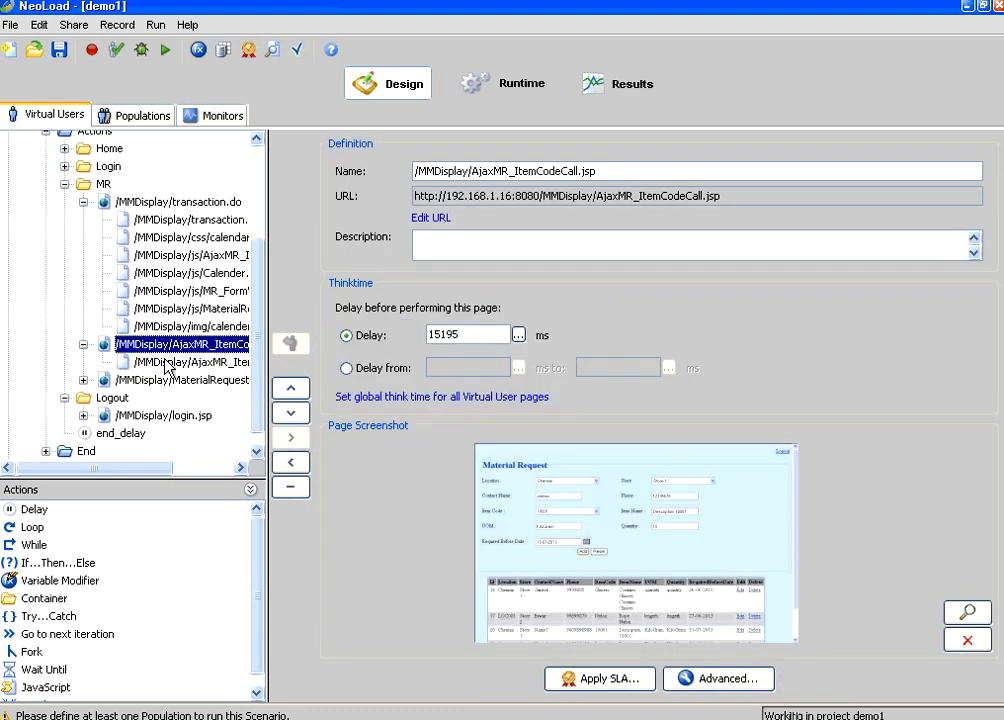
pyautogui.click(165, 361)
pyautogui.click(155, 383)
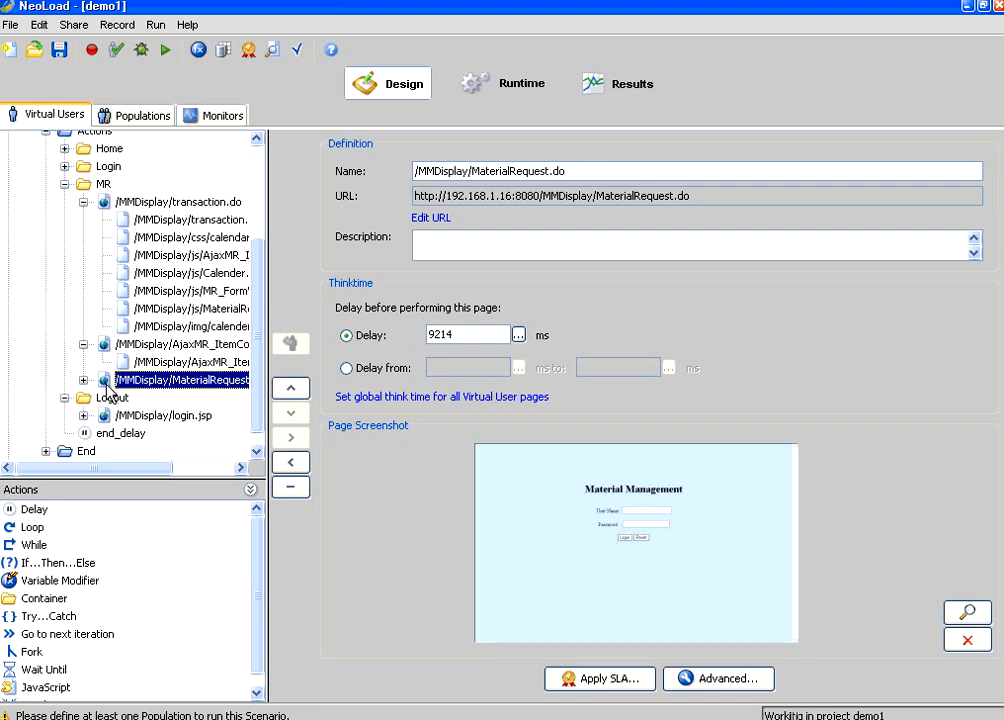
pyautogui.click(83, 380)
pyautogui.click(166, 400)
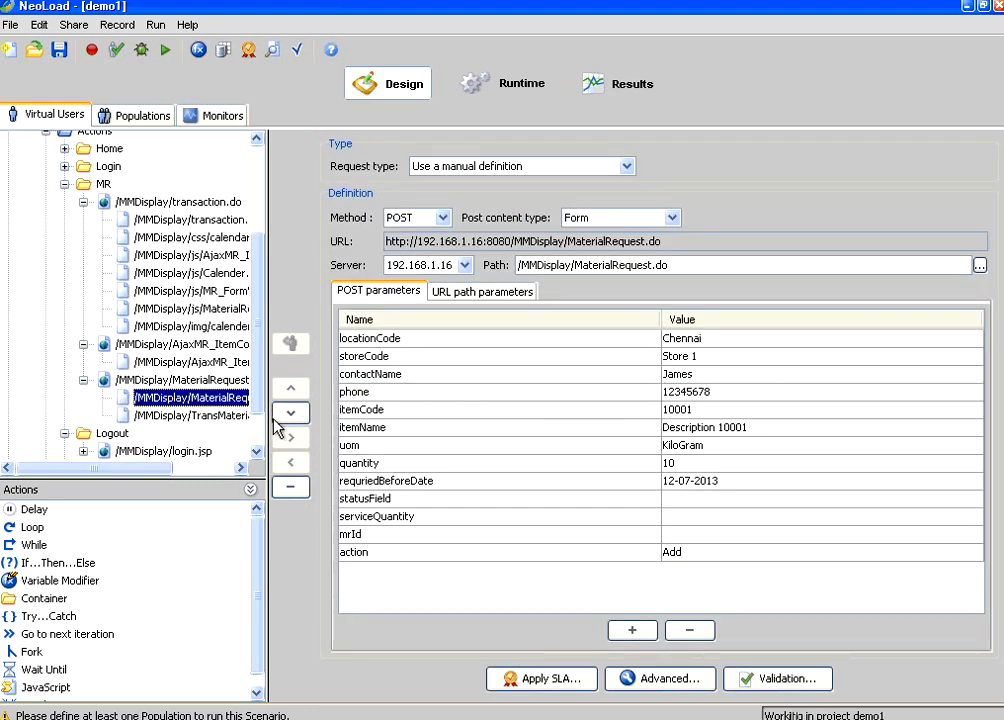
pyautogui.moveTo(253, 396); pyautogui.dragTo(254, 414)
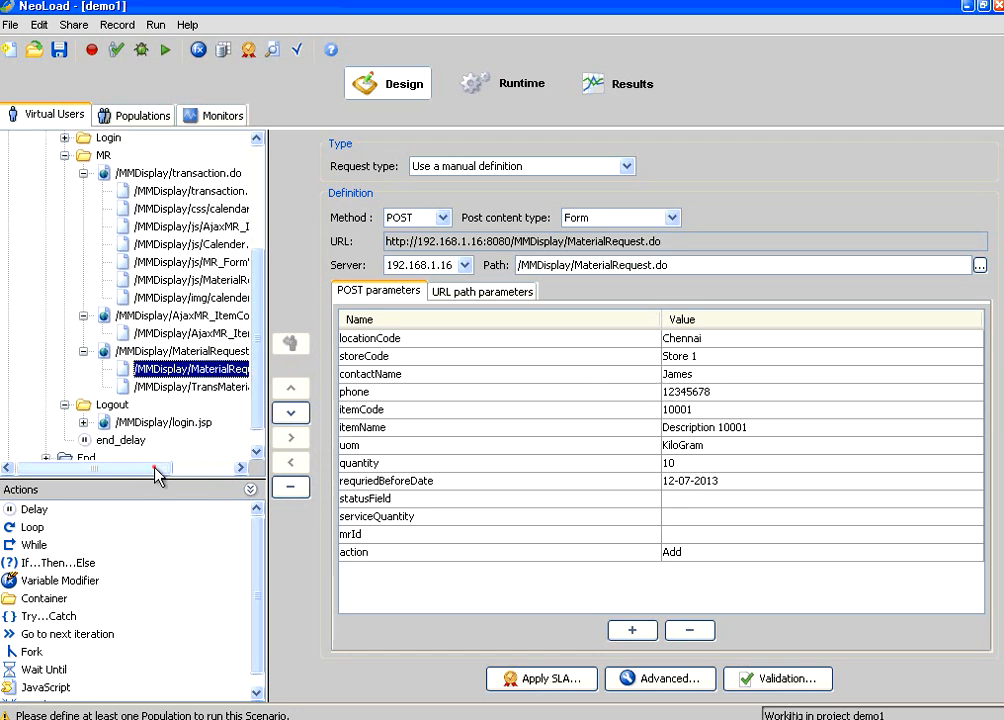
pyautogui.moveTo(157, 468); pyautogui.dragTo(224, 449)
# Step: Check the TransMaterialRequest.jsp redirect, collapse the nodes, and select the MR container's settings
pyautogui.click(183, 389)
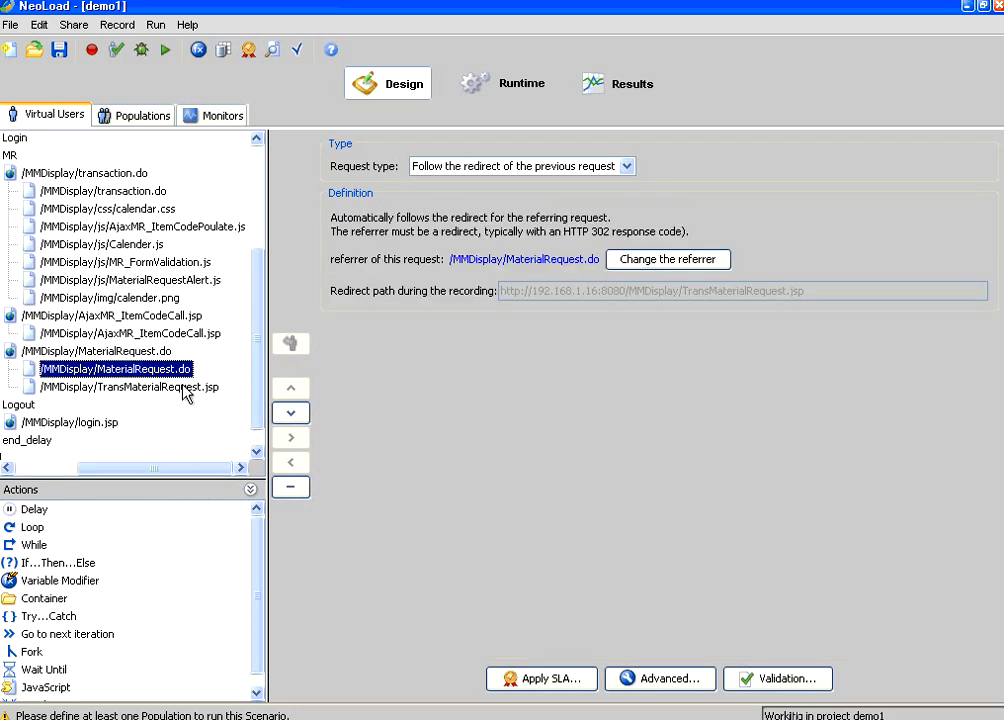
pyautogui.click(112, 372)
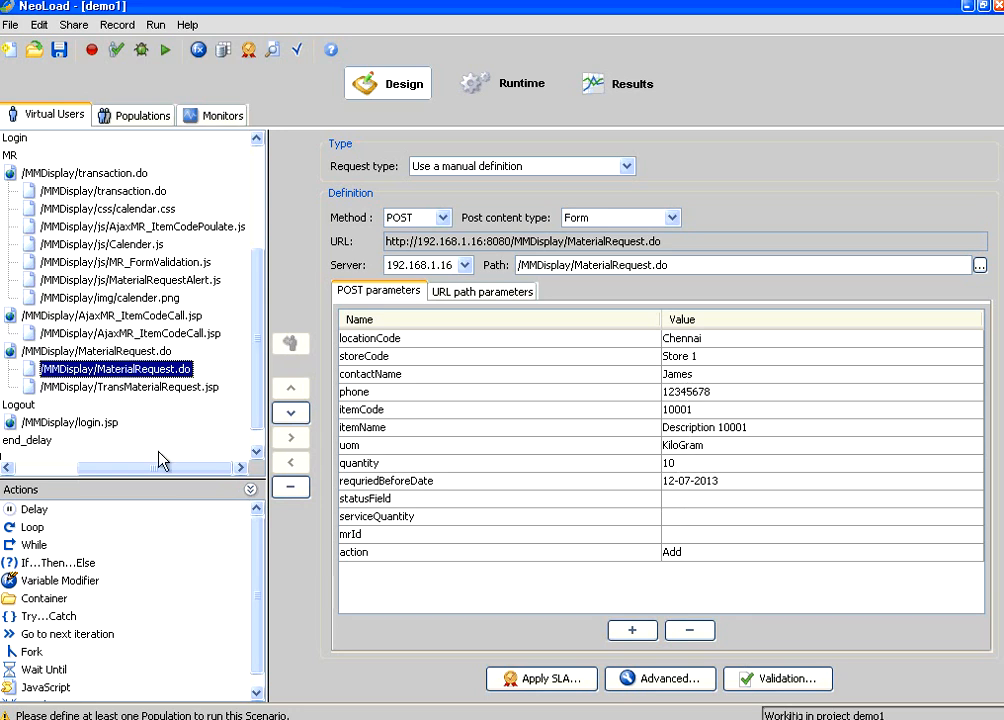
pyautogui.click(62, 467)
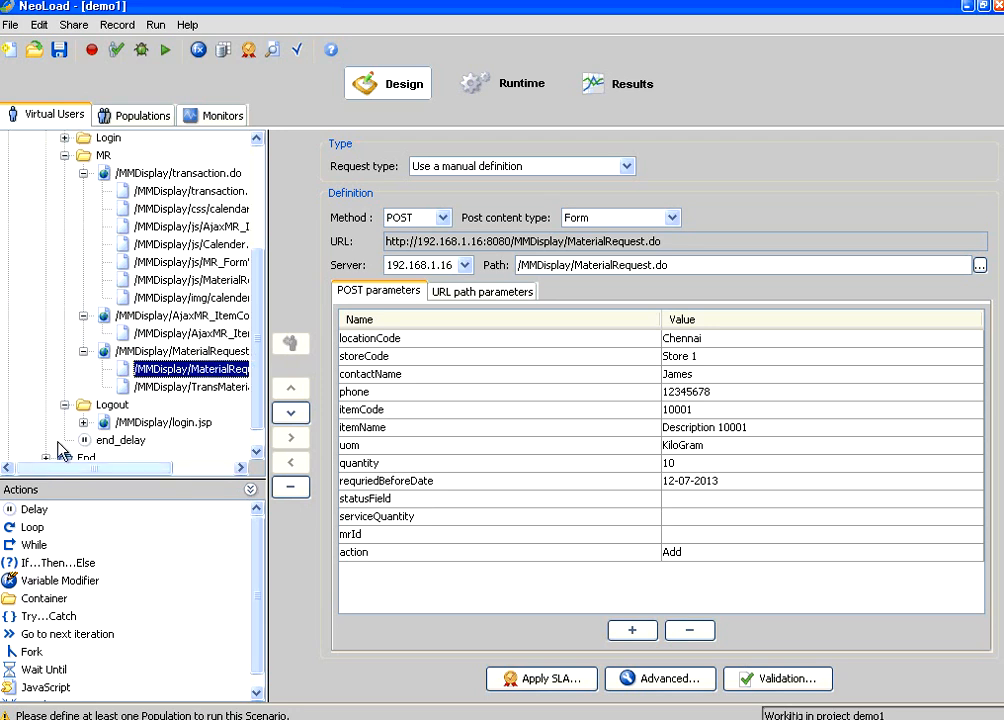
pyautogui.click(84, 174)
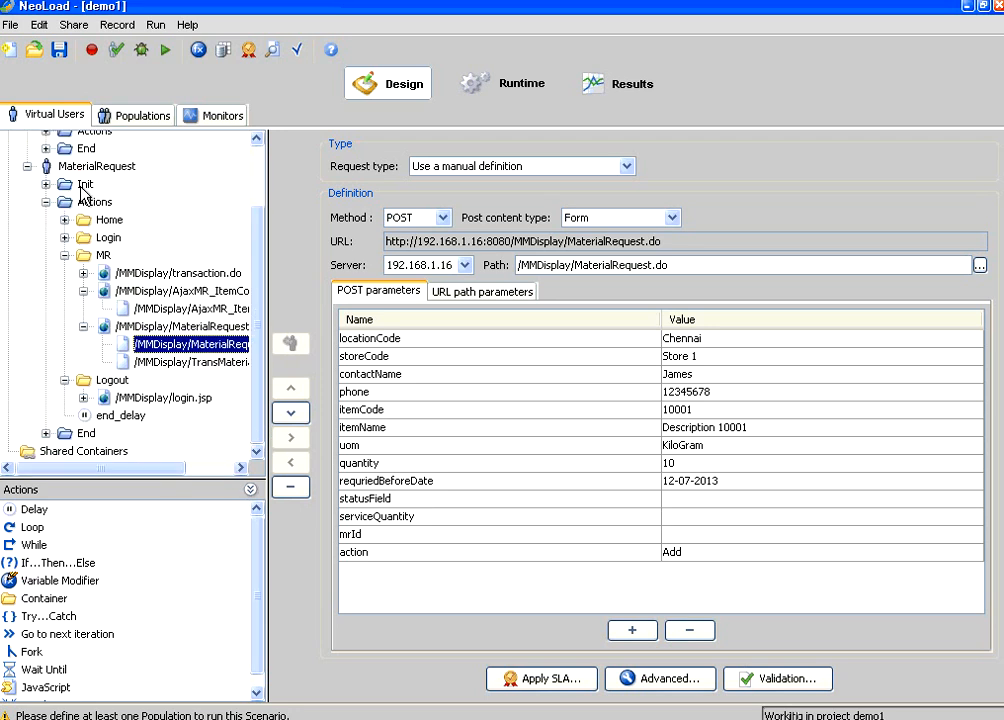
pyautogui.click(65, 255)
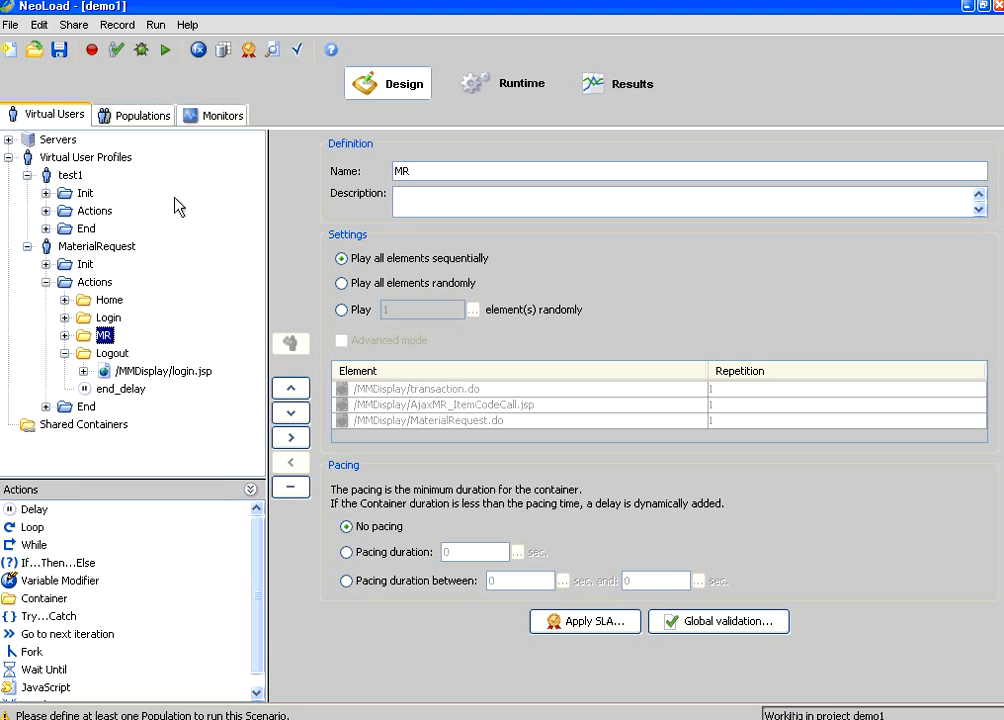
# Step: Create the MRUsers population using only the MaterialRequest virtual user
pyautogui.click(140, 117)
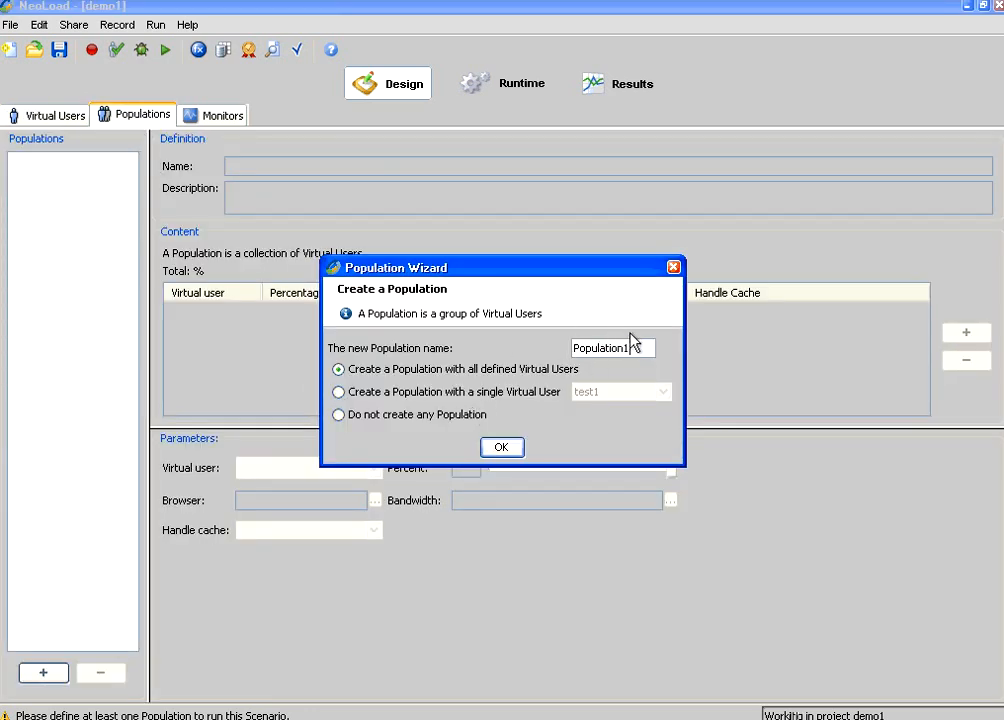
pyautogui.doubleClick(588, 343)
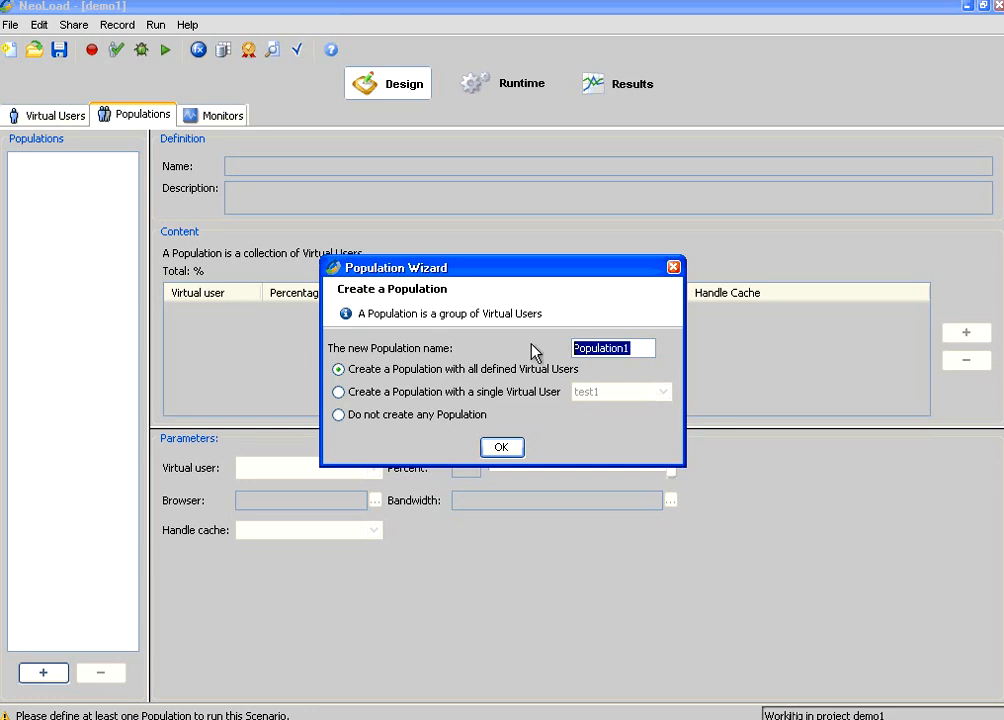
pyautogui.write('MR')
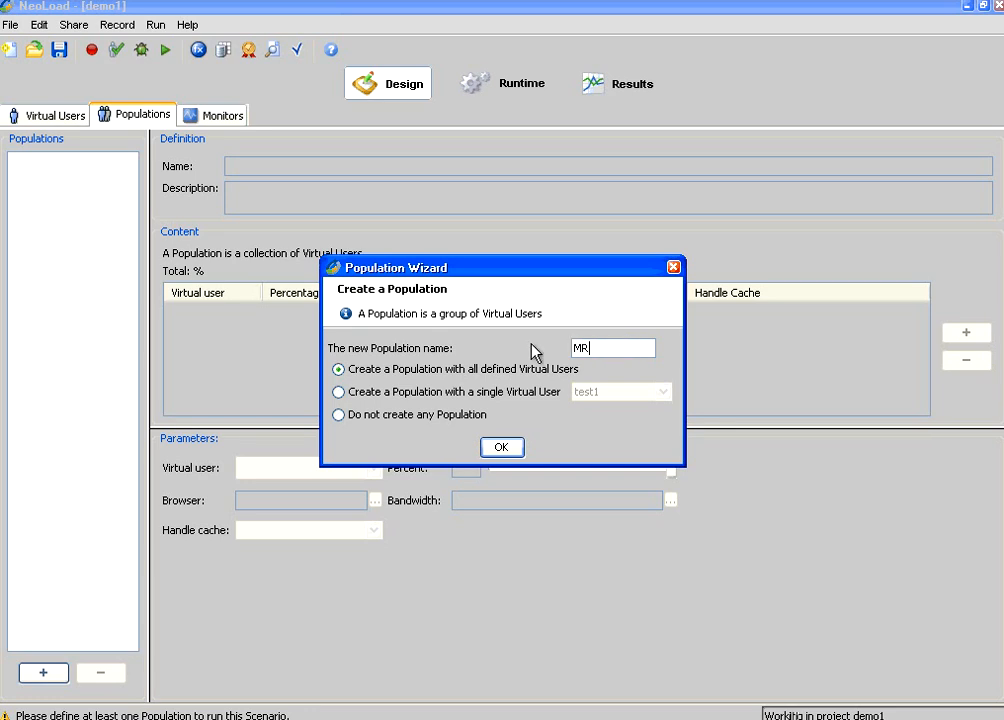
pyautogui.write('Users')
pyautogui.click(340, 394)
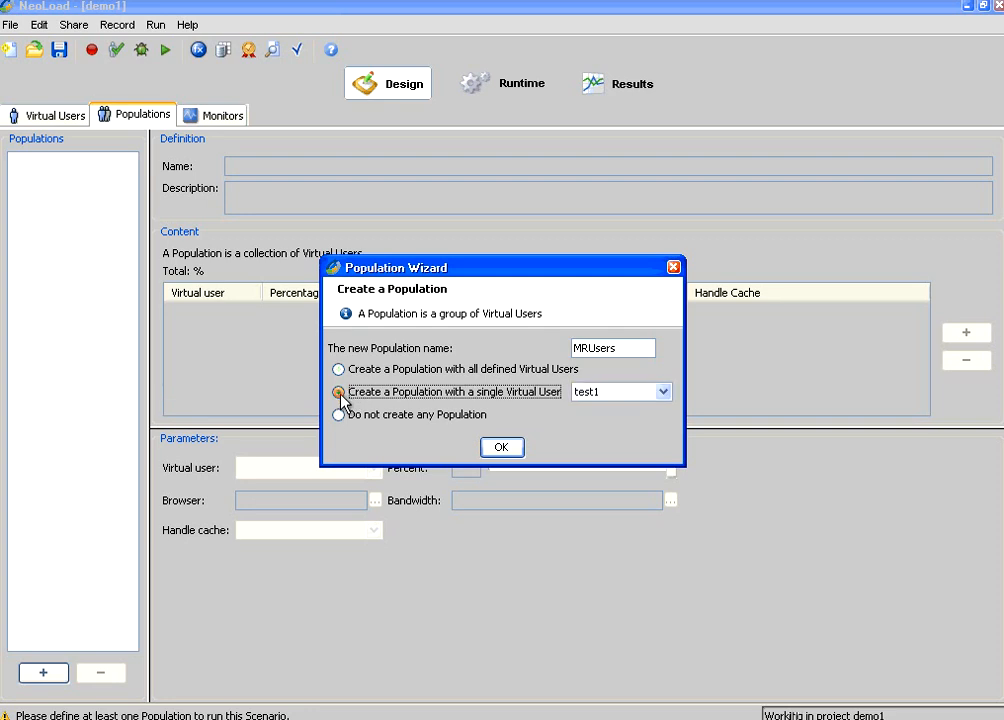
pyautogui.click(662, 392)
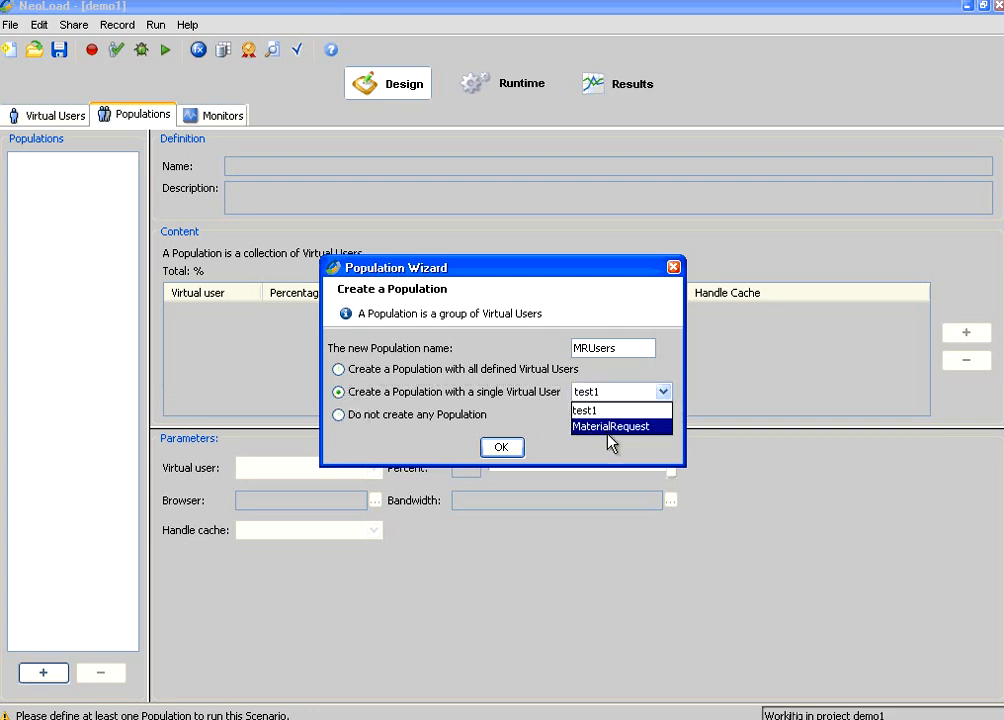
pyautogui.click(609, 426)
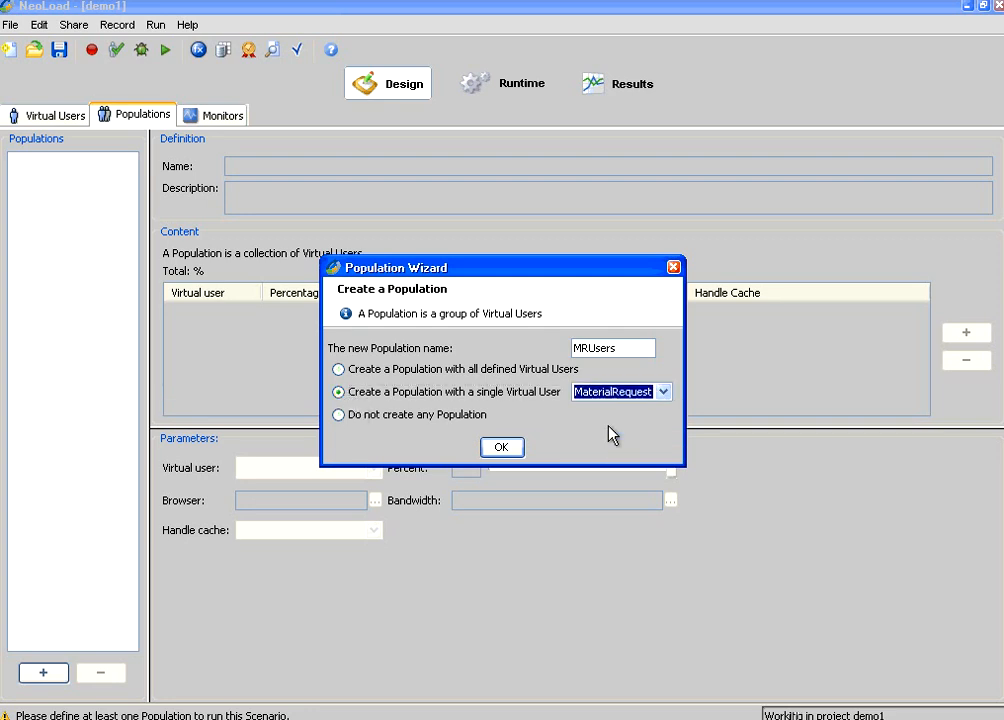
pyautogui.click(502, 448)
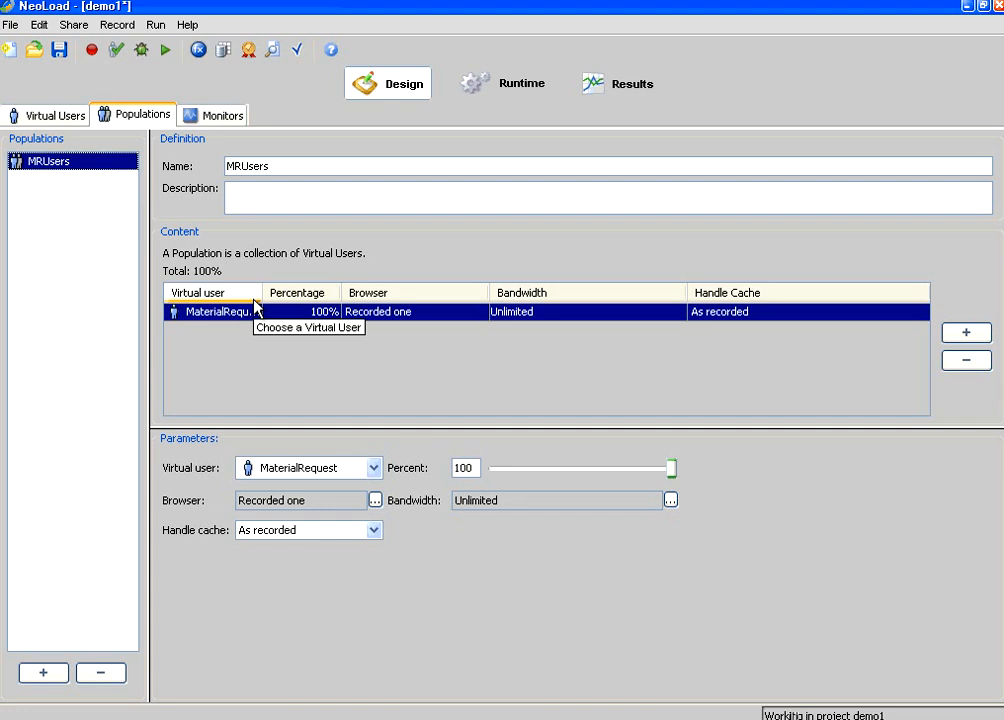
pyautogui.click(60, 117)
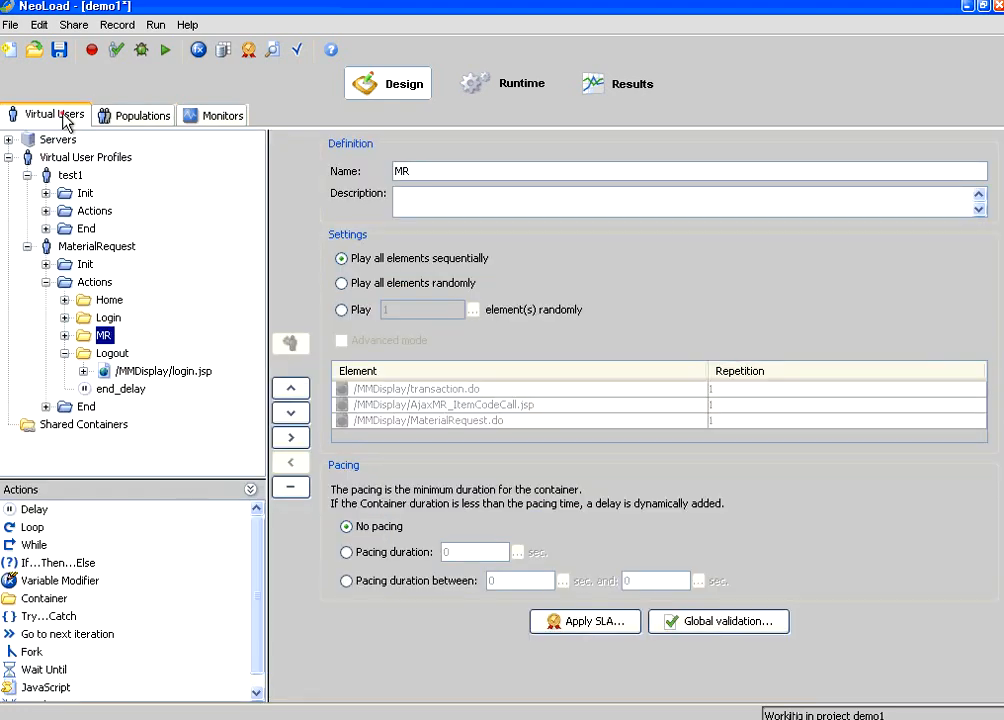
# Step: Set scenario1 to run By Iteration with 5 simulated users and 1 iteration, then save
pyautogui.click(60, 49)
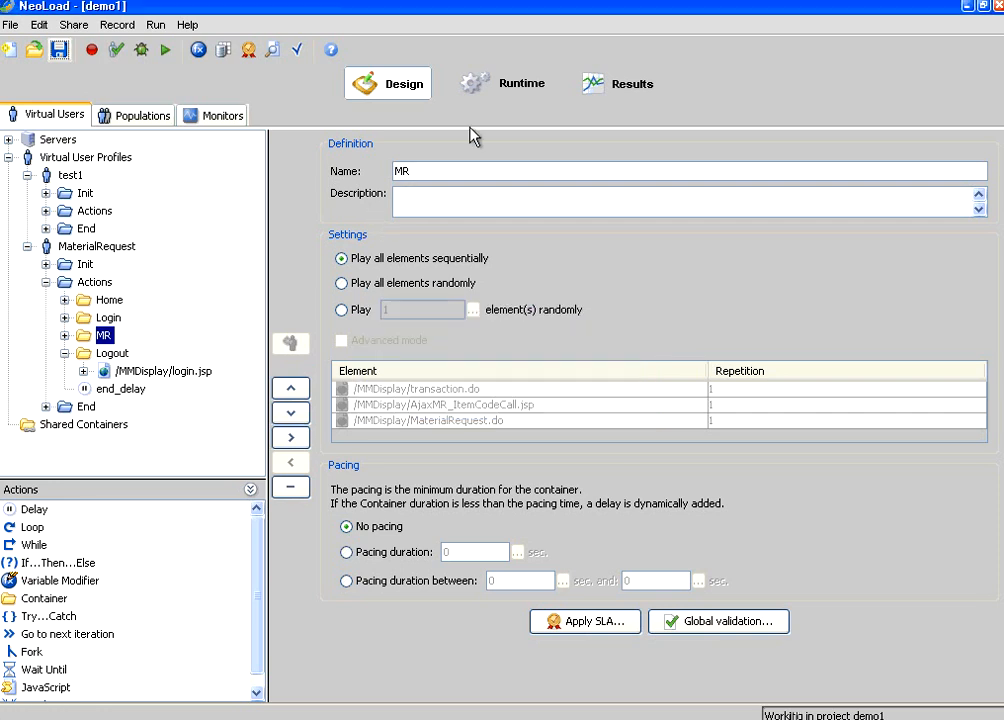
pyautogui.click(521, 87)
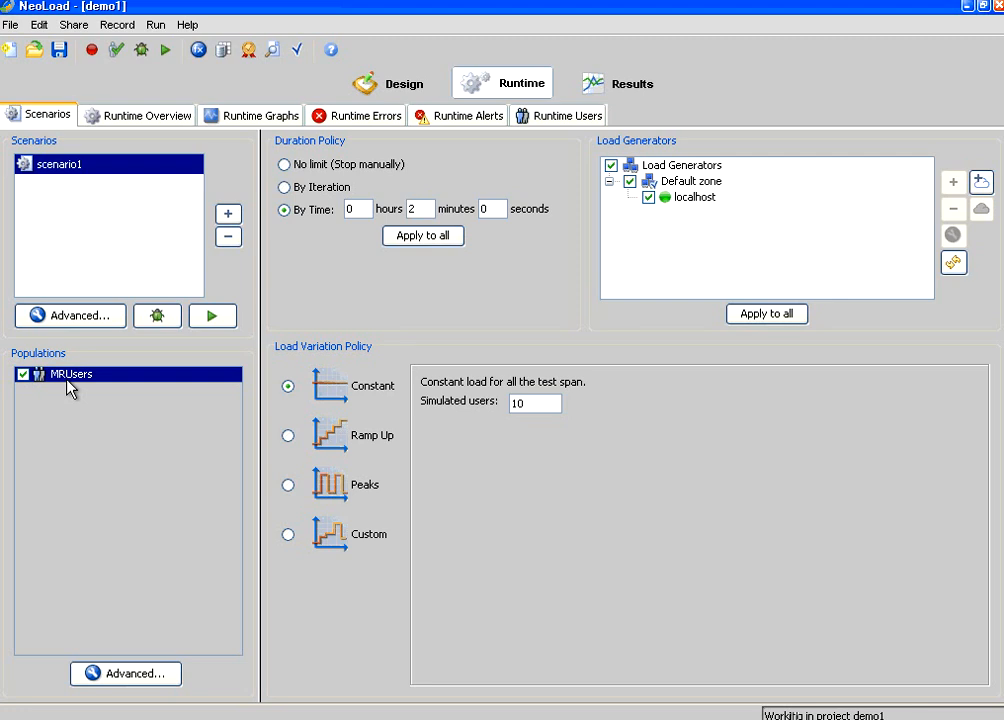
pyautogui.click(285, 188)
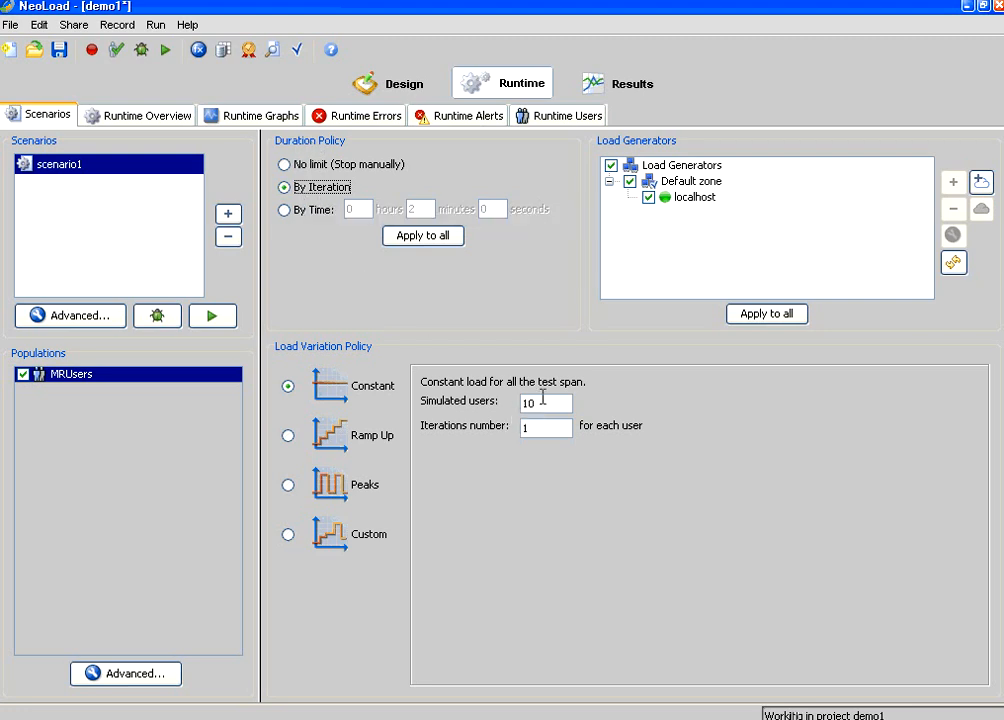
pyautogui.moveTo(545, 403); pyautogui.dragTo(503, 407)
pyautogui.write('5')
pyautogui.click(535, 435)
pyautogui.click(59, 49)
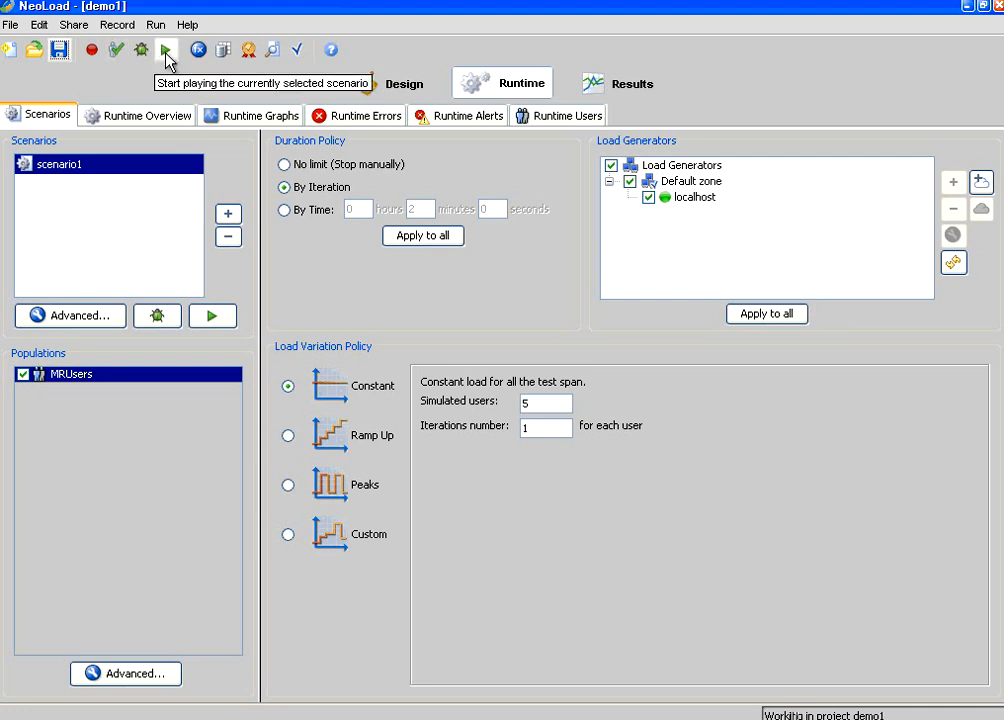
# Step: Launch scenario1 without performance counters, appending 'MR users' to the test name
pyautogui.click(222, 320)
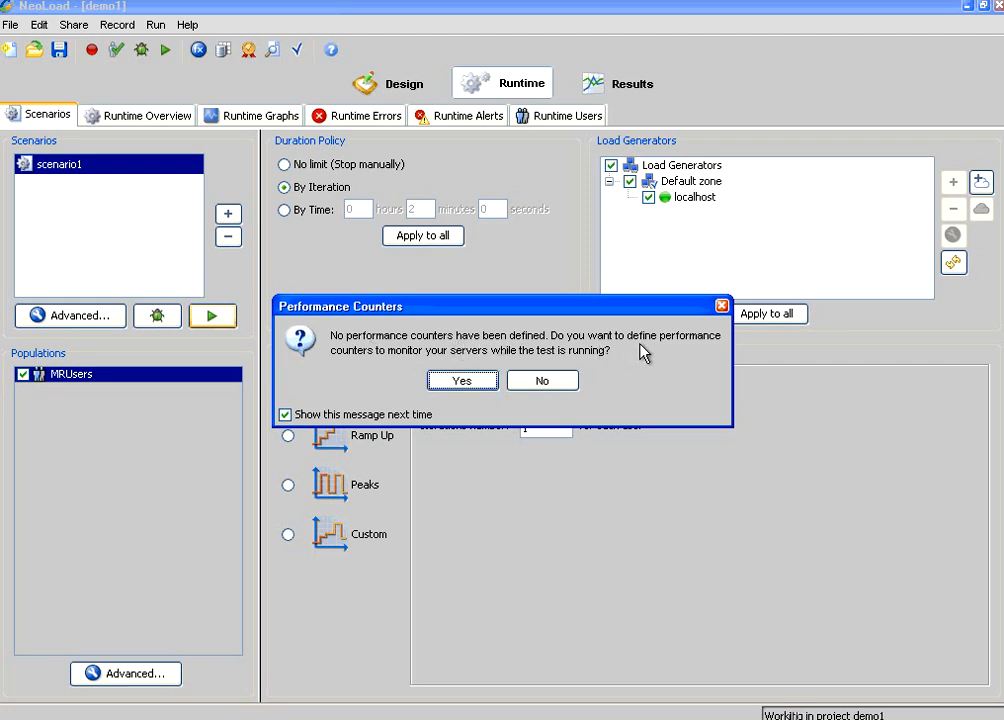
pyautogui.click(543, 381)
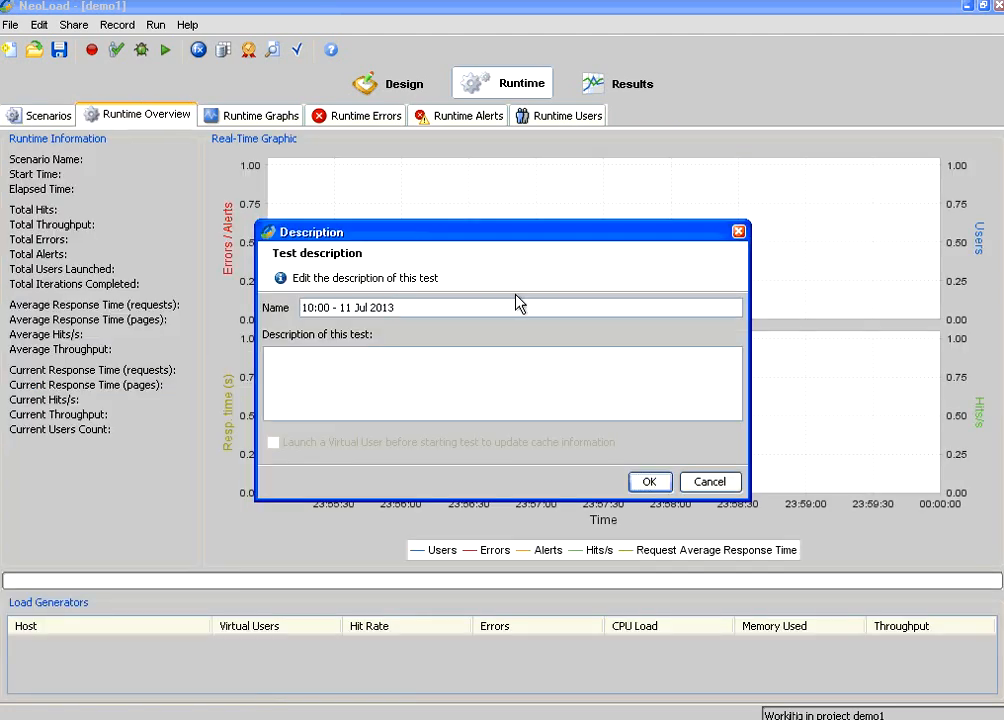
pyautogui.click(519, 303)
pyautogui.write('MR users')
pyautogui.click(649, 483)
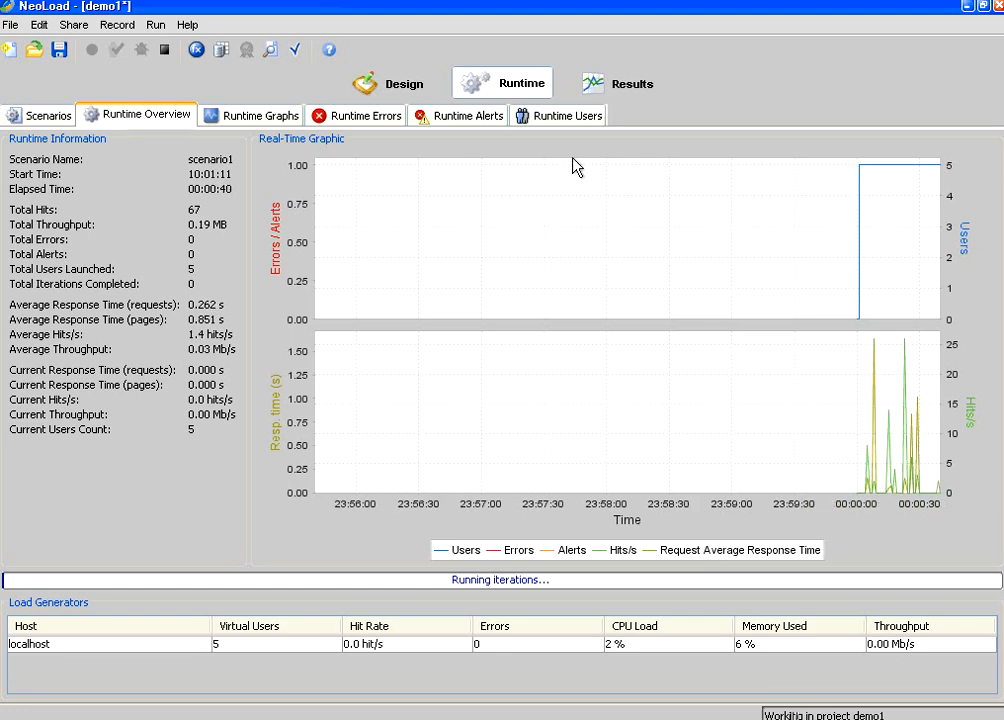
# Step: Switch to the Runtime Users view to watch the 5 MRUsers virtual users
pyautogui.click(560, 117)
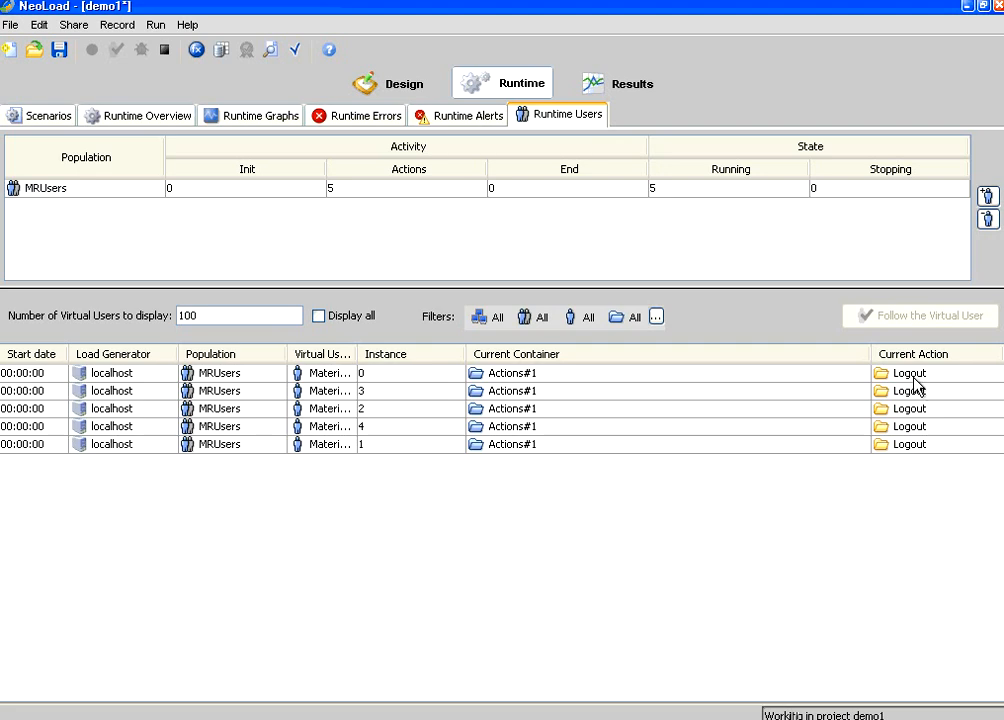
# Step: Highlight the summary's 30 pages, 85 hits, 5 users and 0.27 MB throughput, then switch to the browser
pyautogui.click(52, 116)
pyautogui.click(135, 120)
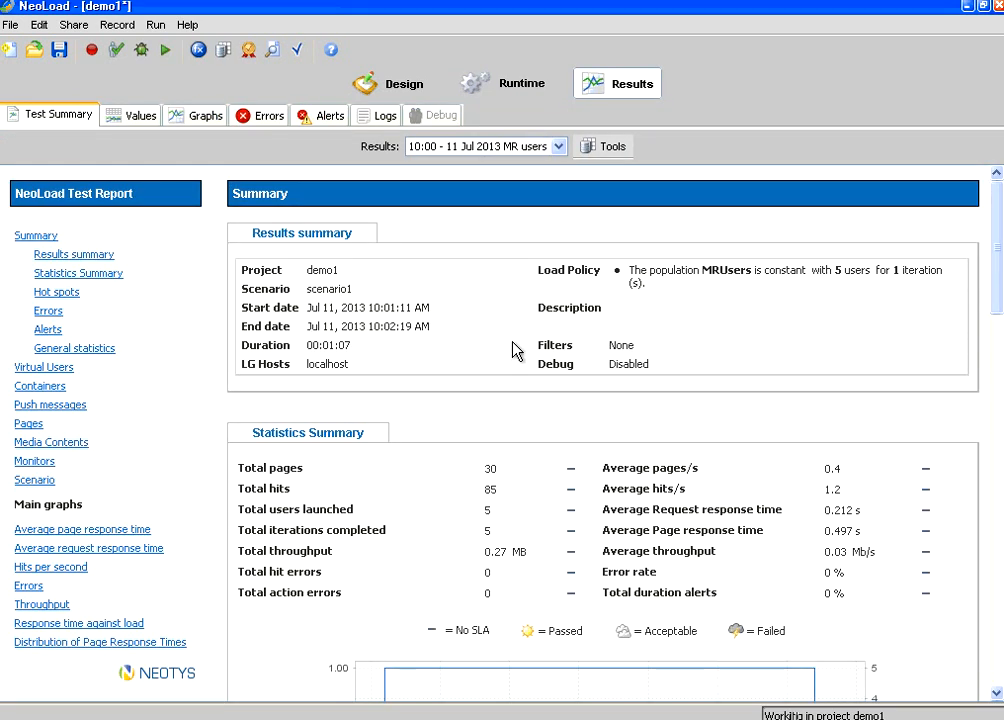
pyautogui.doubleClick(489, 468)
pyautogui.doubleClick(489, 490)
pyautogui.doubleClick(485, 511)
pyautogui.moveTo(487, 551); pyautogui.dragTo(540, 561)
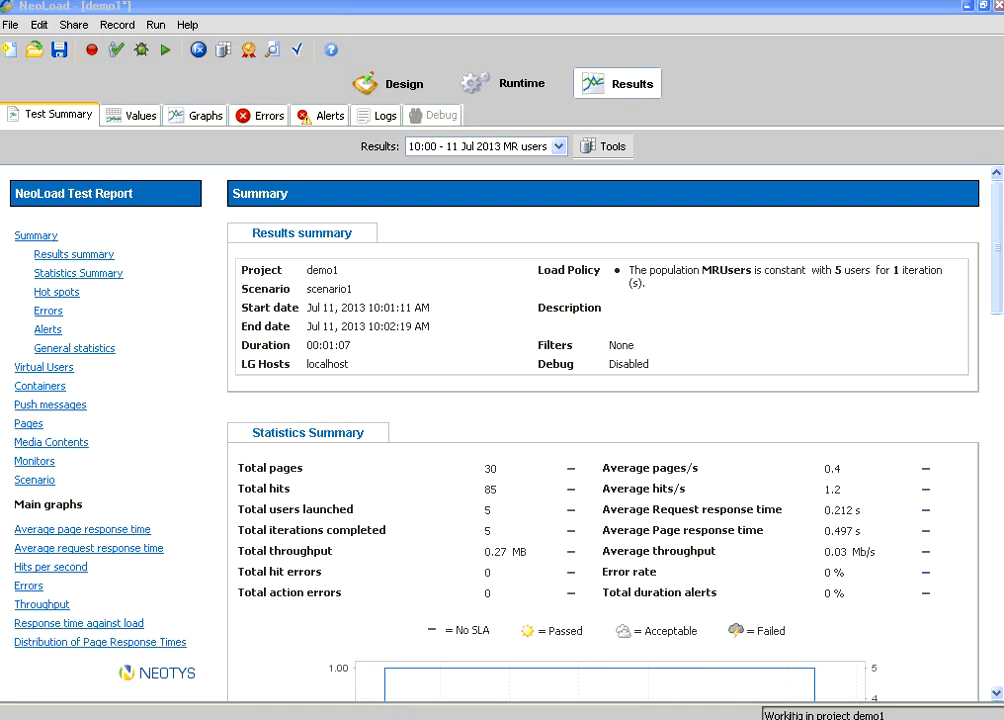
pyautogui.click(405, 718)
# Step: Log in to Material Management with the user name and password
pyautogui.click(497, 286)
pyautogui.write('ad')
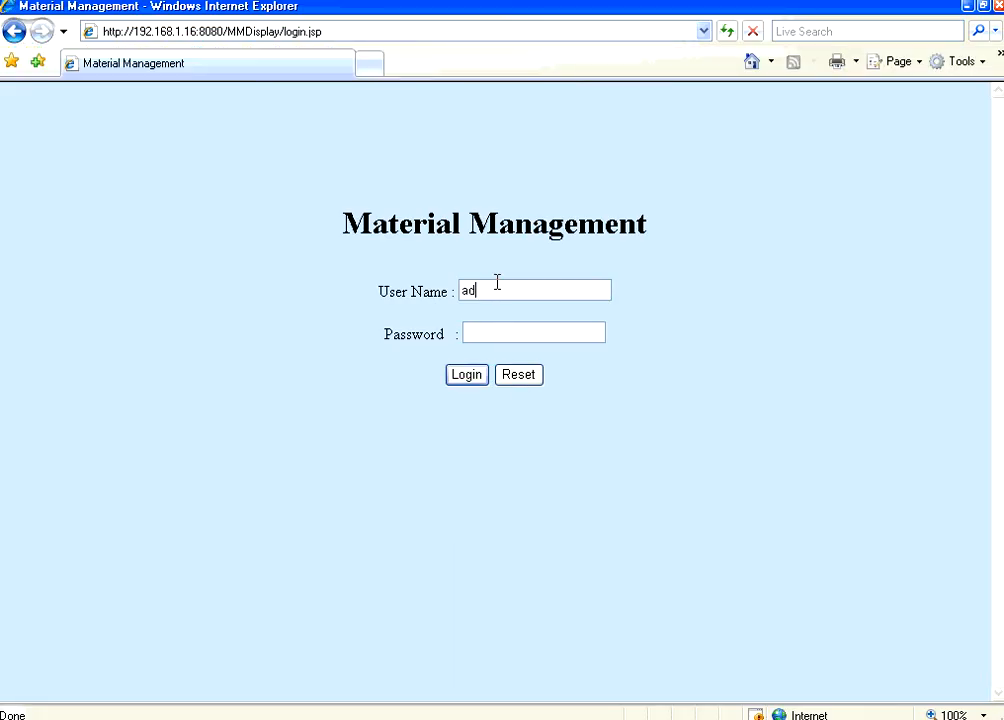
pyautogui.write('min')
pyautogui.press('Tab')
pyautogui.write('admin')
pyautogui.click(465, 378)
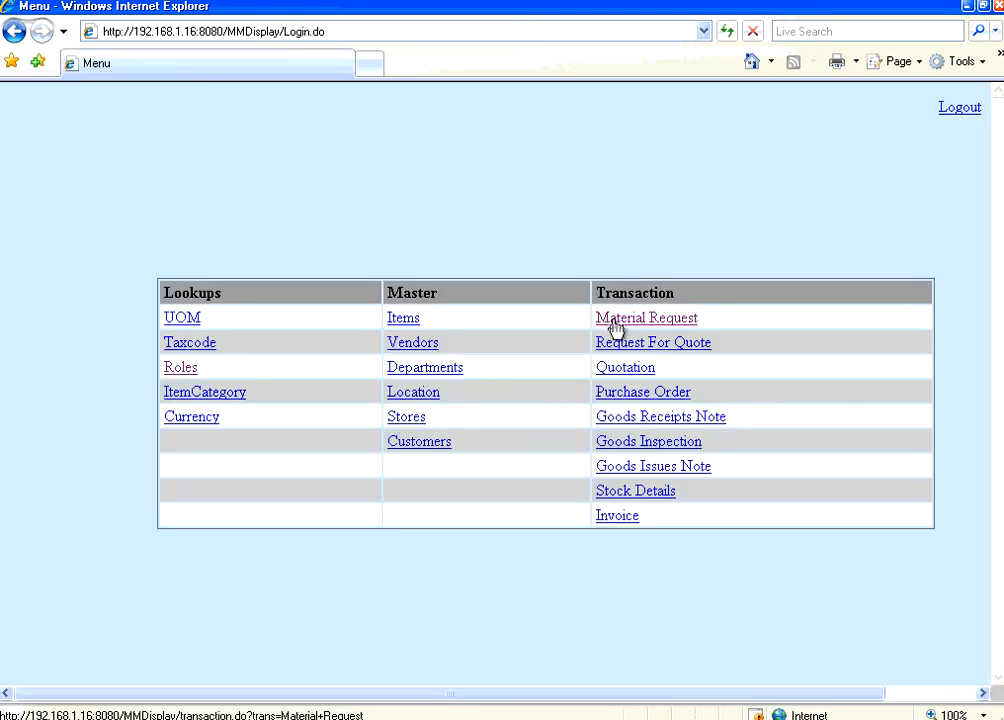
# Step: Open the Material Request list, inspect page 2's new rows, and confirm 12 items found
pyautogui.click(615, 321)
pyautogui.scroll(-3, 784, 381)
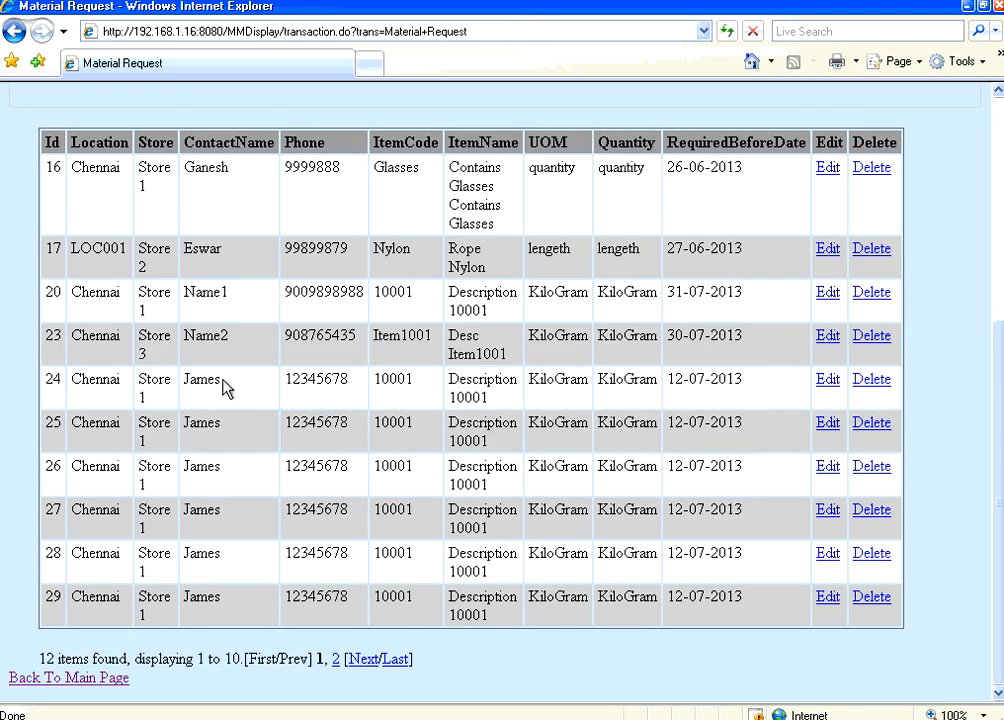
pyautogui.click(365, 662)
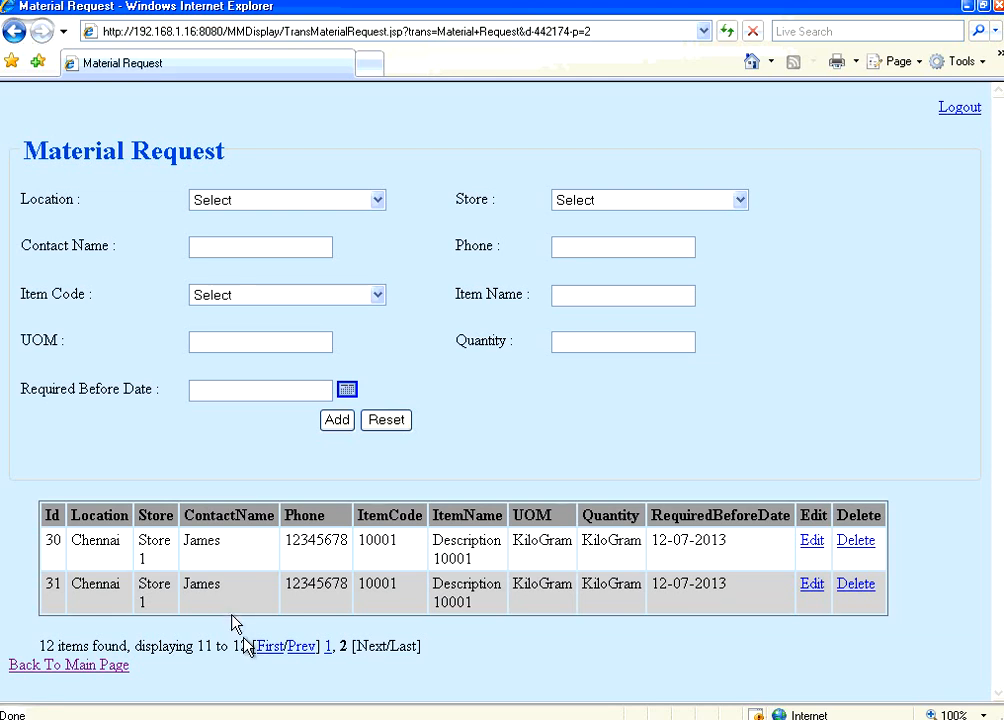
pyautogui.doubleClick(196, 544)
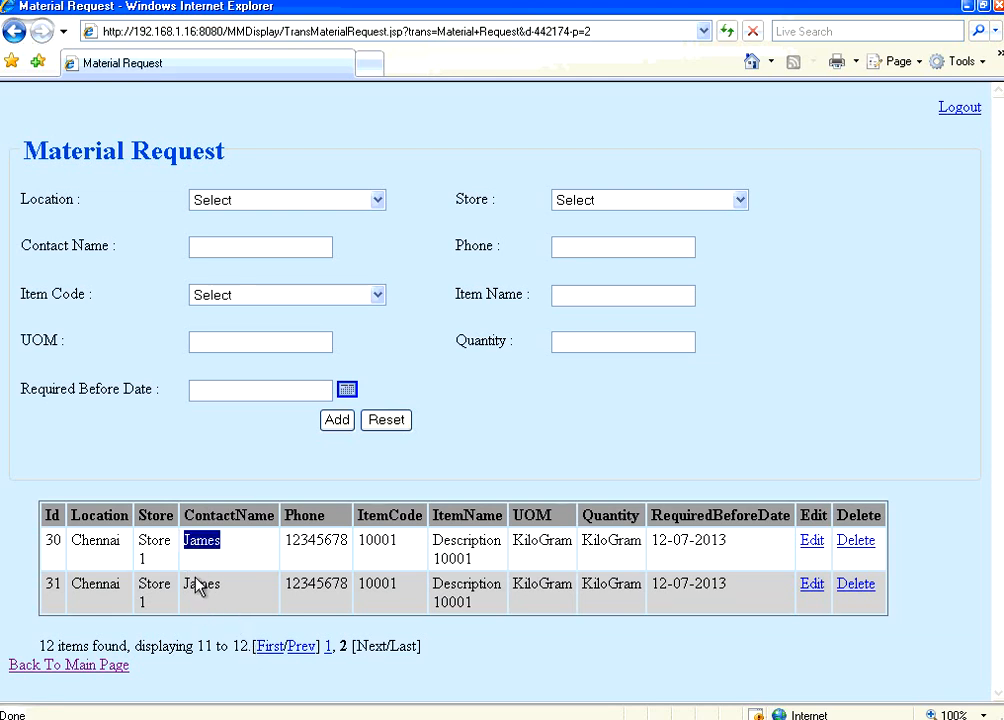
pyautogui.doubleClick(197, 583)
pyautogui.doubleClick(309, 538)
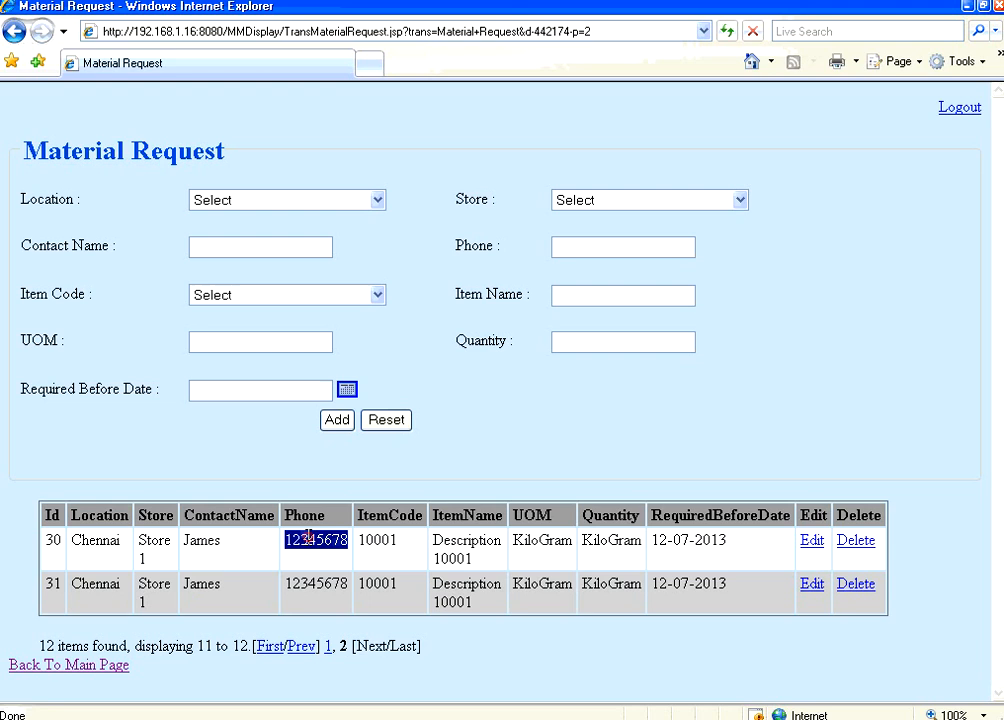
pyautogui.click(268, 647)
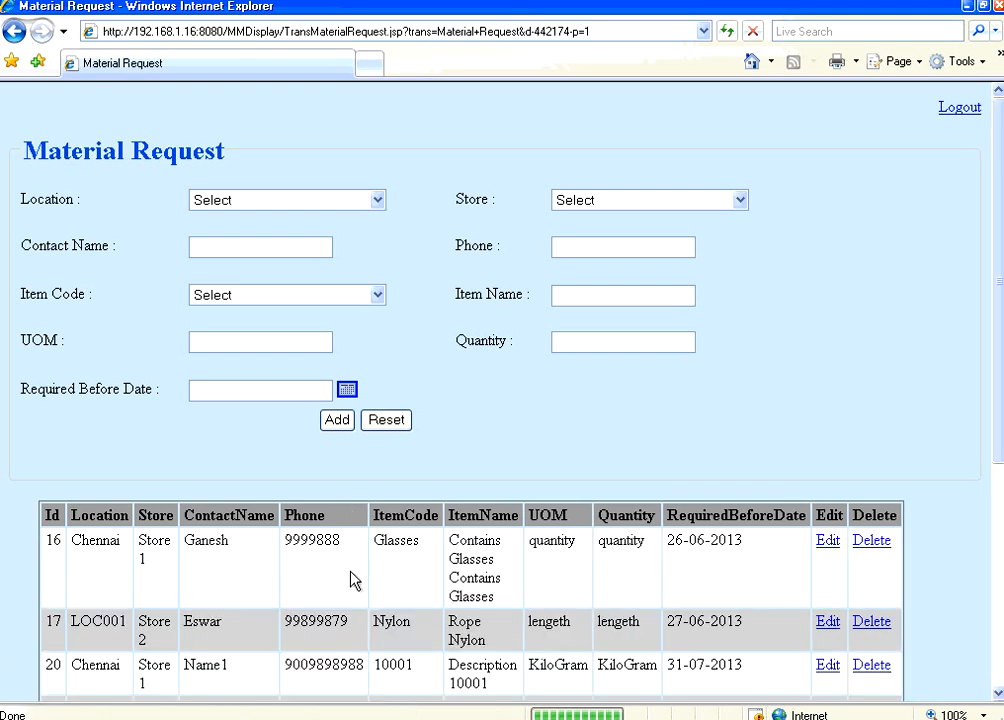
pyautogui.scroll(-4, 352, 578)
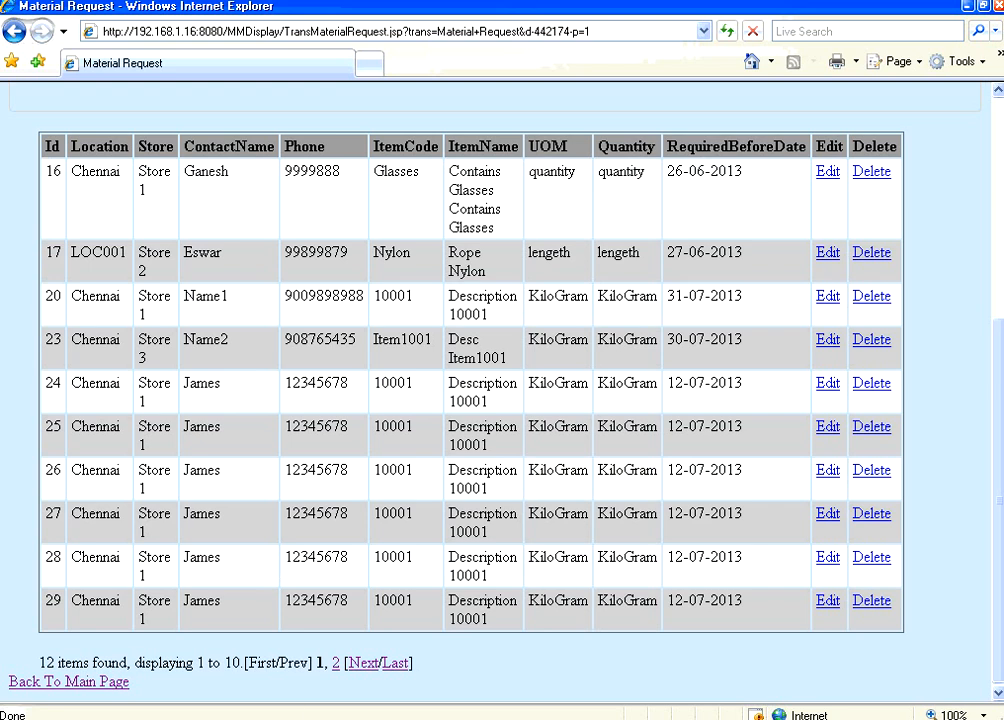
pyautogui.doubleClick(48, 664)
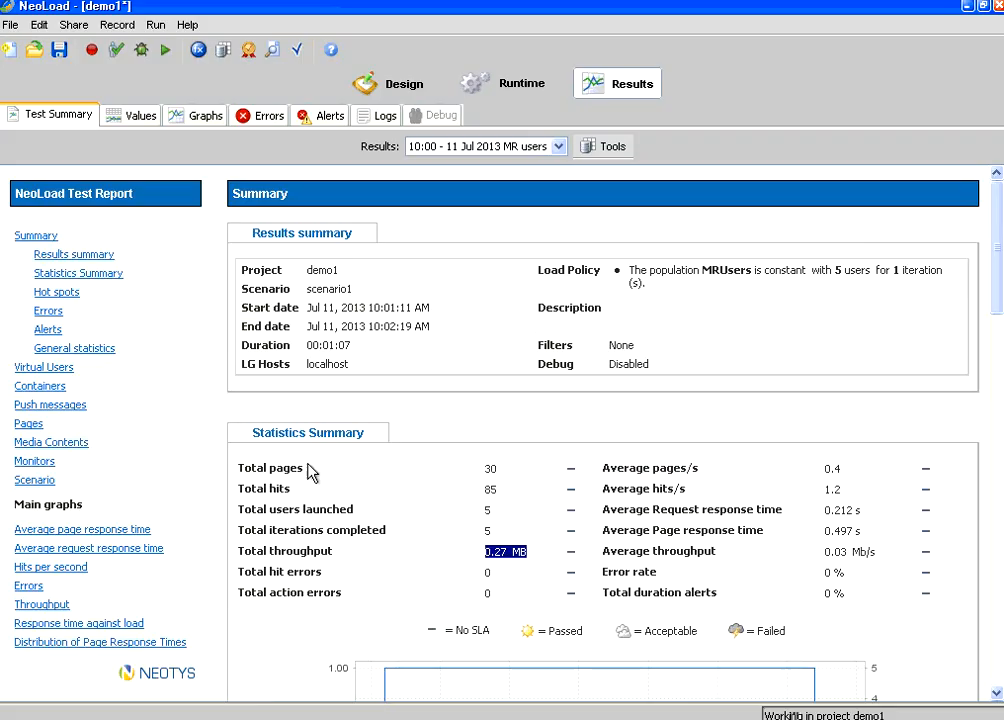
# Step: Expand the MR folder and select the MaterialRequest.do POST request to show its parameters
pyautogui.click(405, 89)
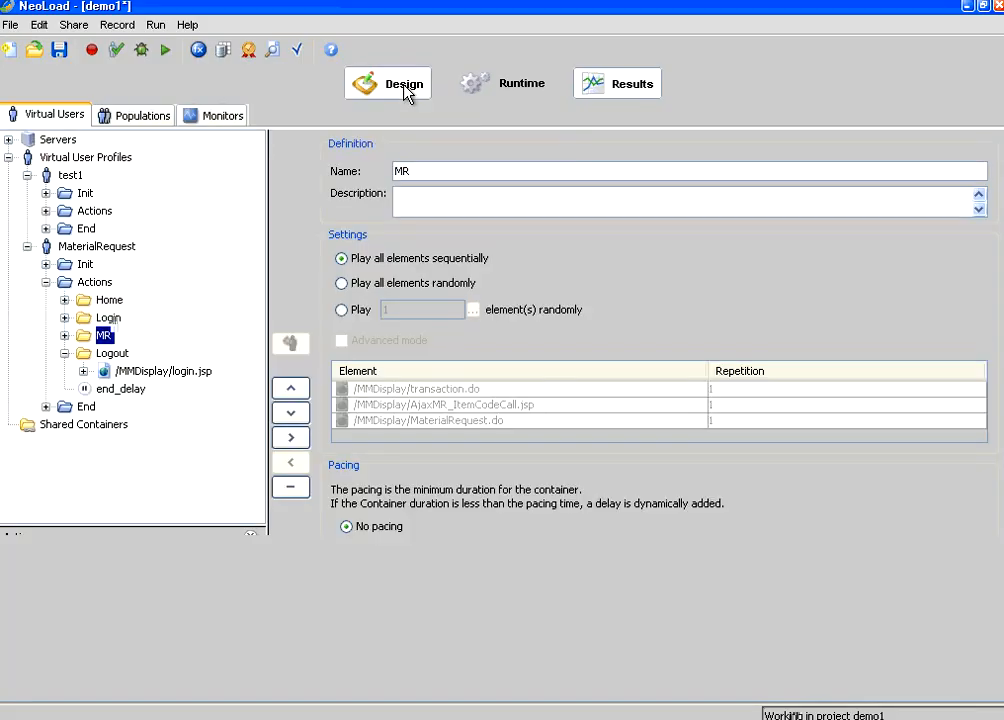
pyautogui.click(118, 370)
pyautogui.click(64, 335)
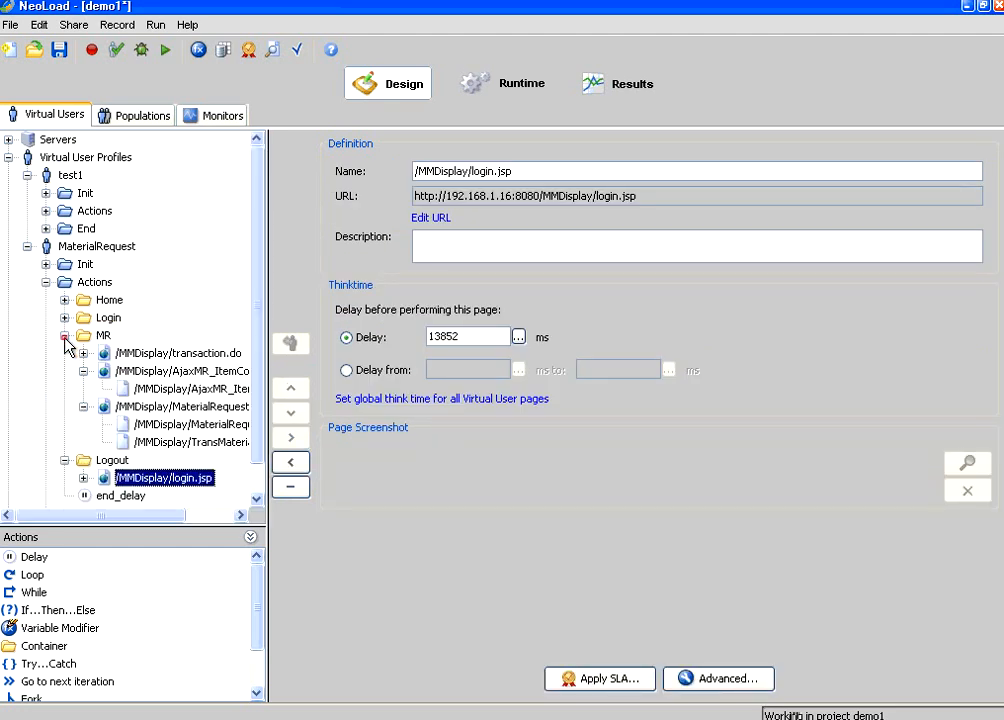
pyautogui.click(178, 354)
pyautogui.click(183, 372)
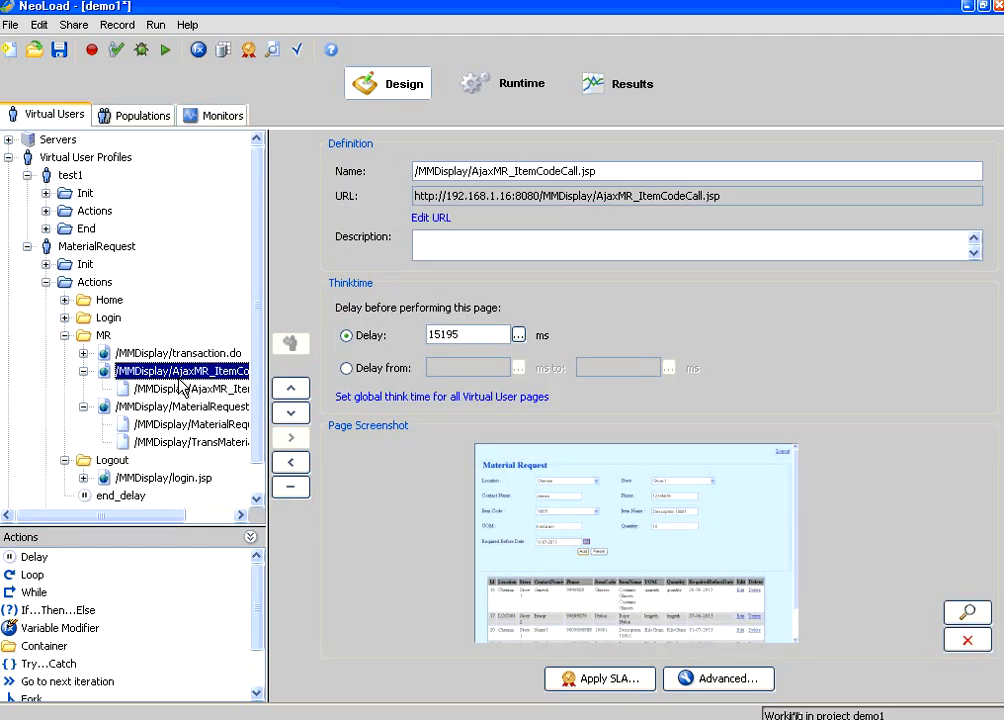
pyautogui.click(186, 389)
pyautogui.click(192, 408)
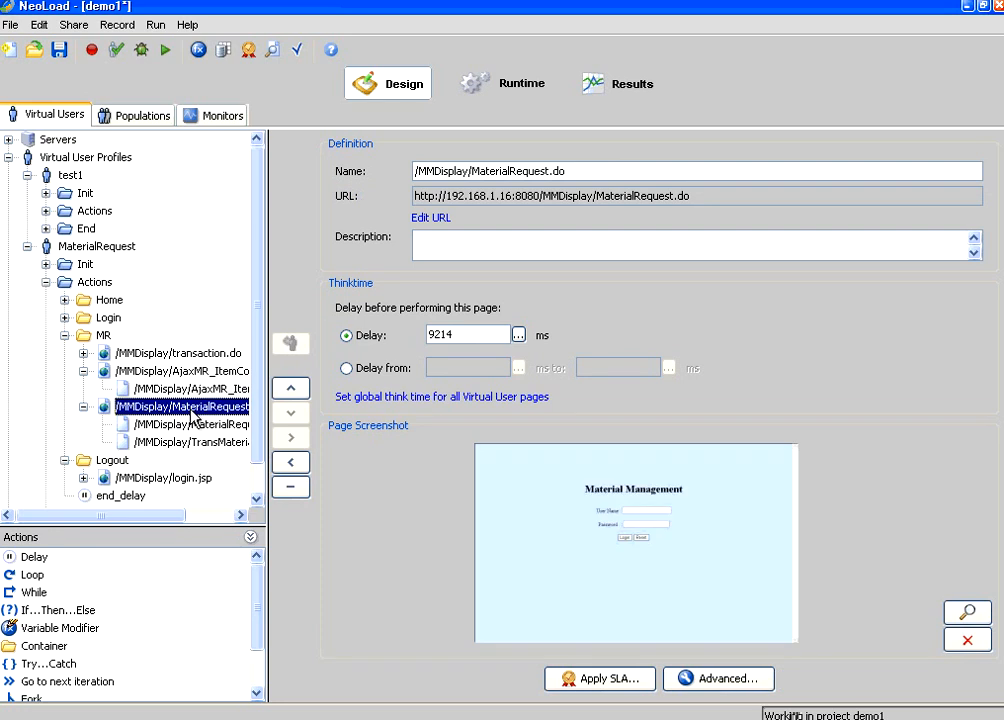
pyautogui.click(195, 425)
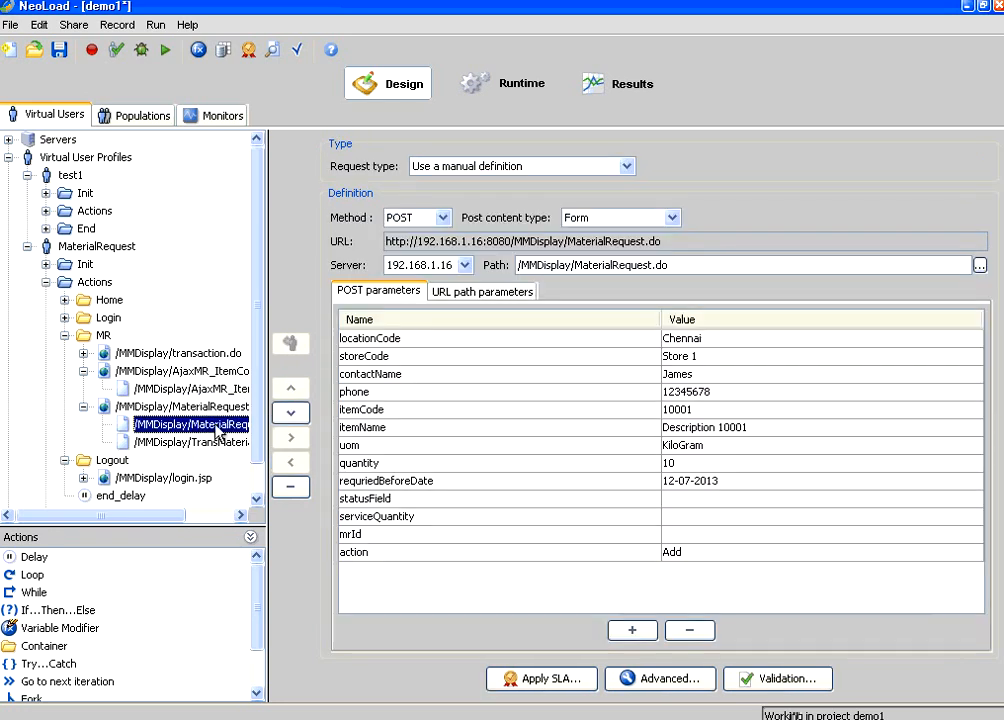
# Step: Replace the contactName parameter value with a new contact name and save the project
pyautogui.click(698, 379)
pyautogui.doubleClick(698, 379)
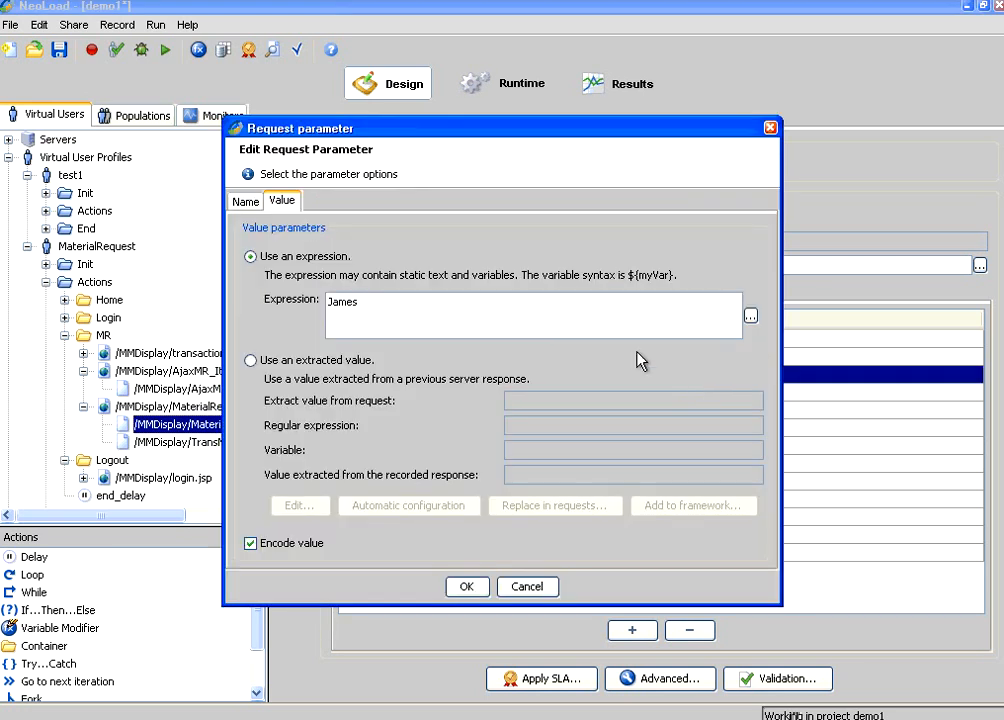
pyautogui.moveTo(397, 313); pyautogui.dragTo(312, 310)
pyautogui.write('John')
pyautogui.click(468, 588)
pyautogui.click(59, 49)
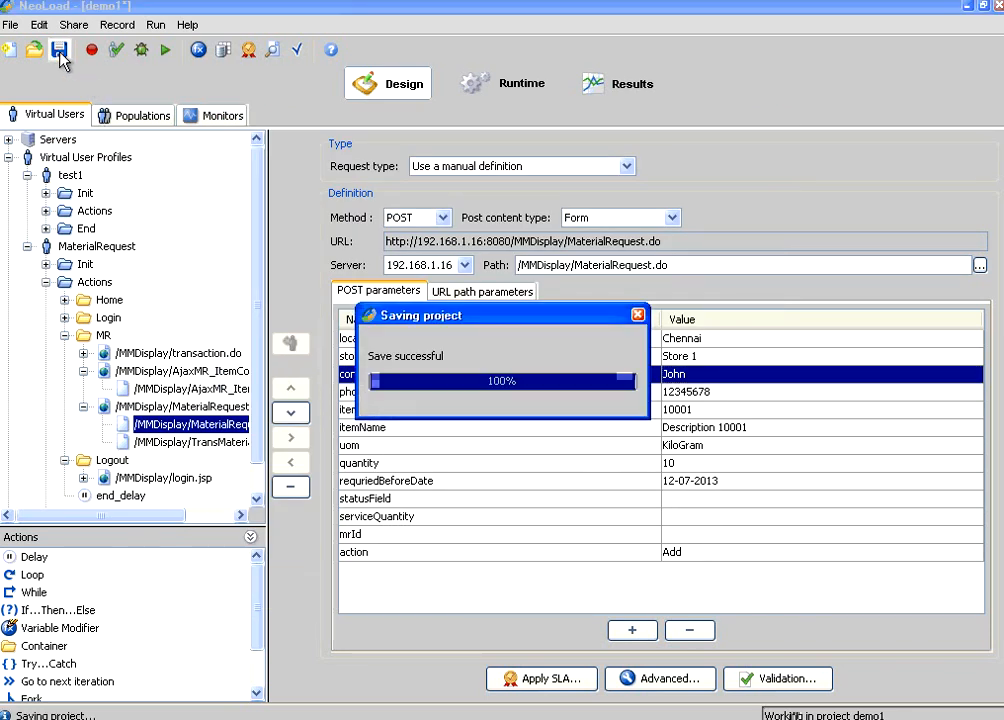
# Step: Change scenario1's simulated users from 5 to 10 and save the project
pyautogui.click(525, 97)
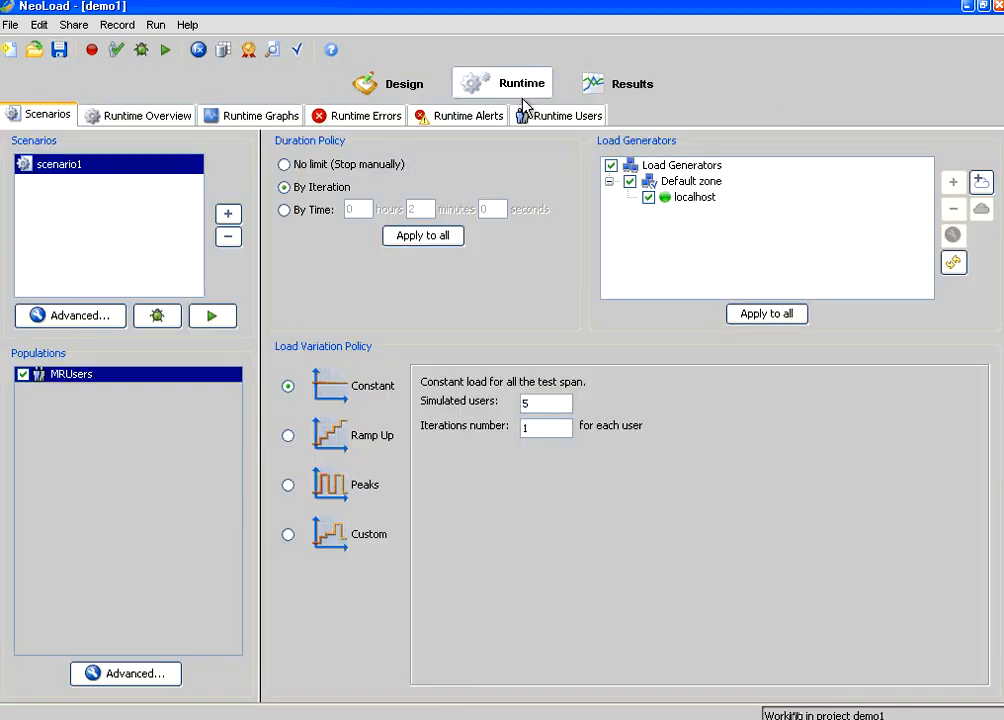
pyautogui.click(536, 403)
pyautogui.moveTo(536, 403); pyautogui.dragTo(502, 410)
pyautogui.write('10')
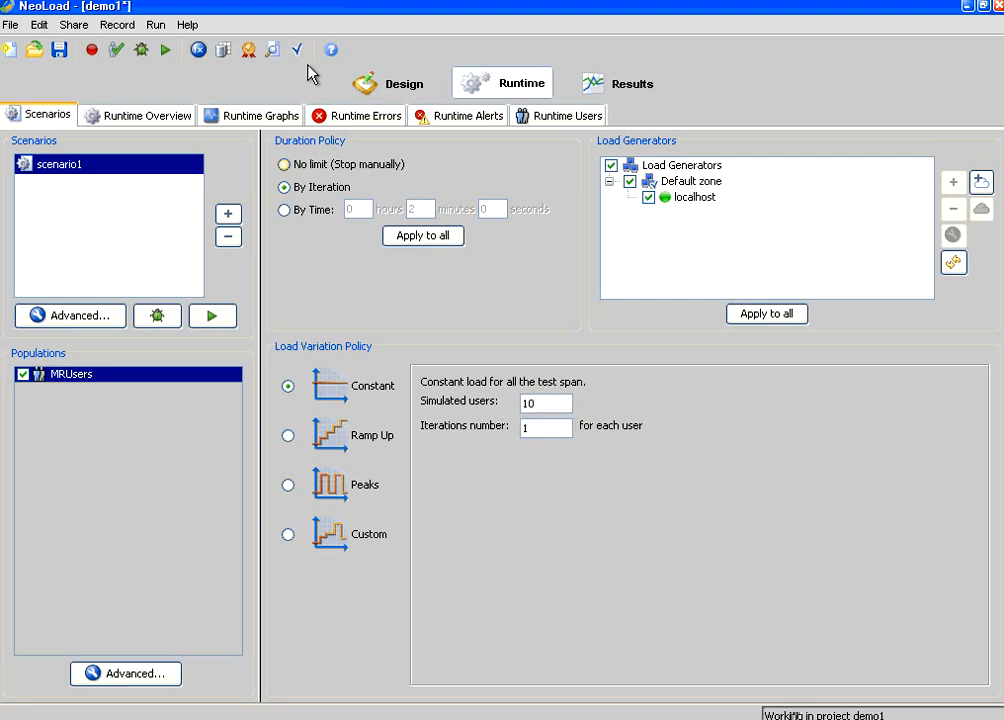
pyautogui.click(59, 49)
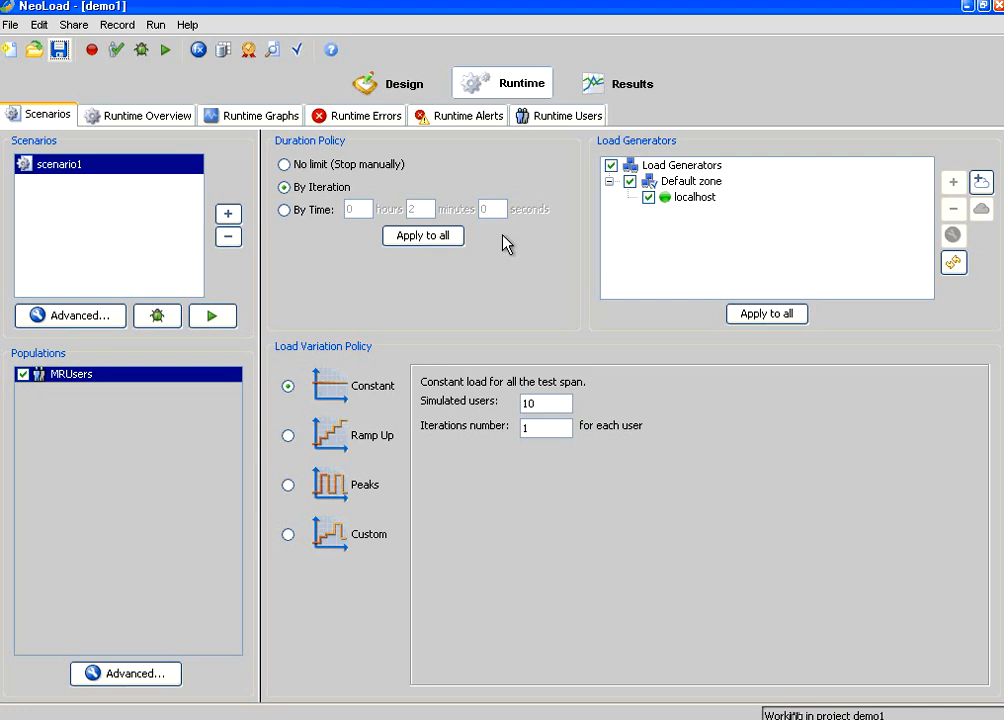
pyautogui.click(497, 719)
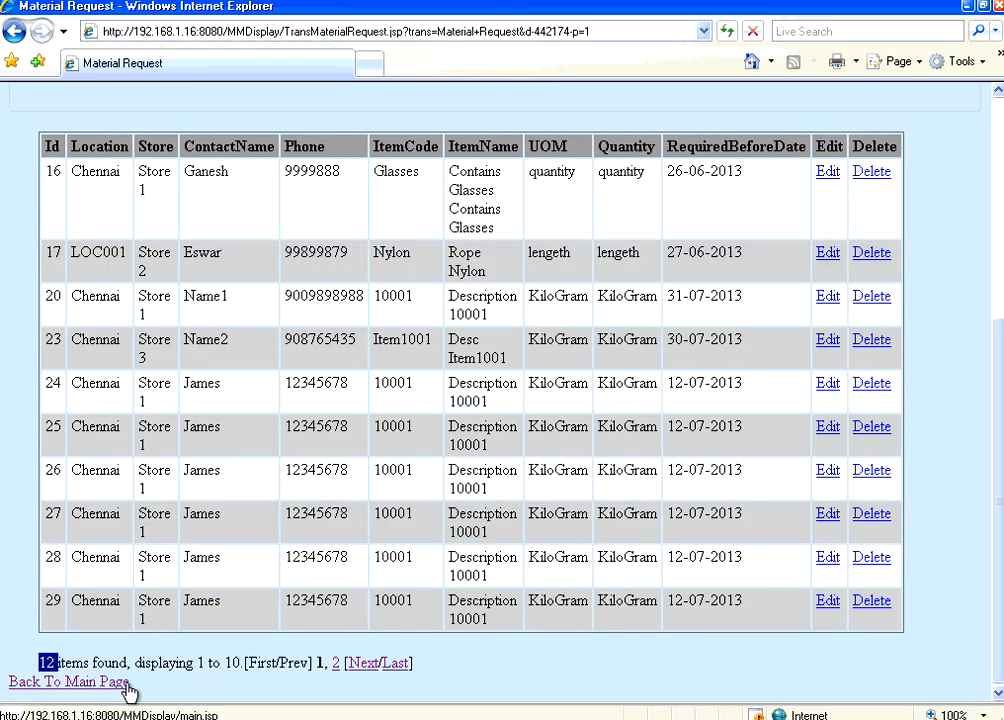
pyautogui.click(262, 717)
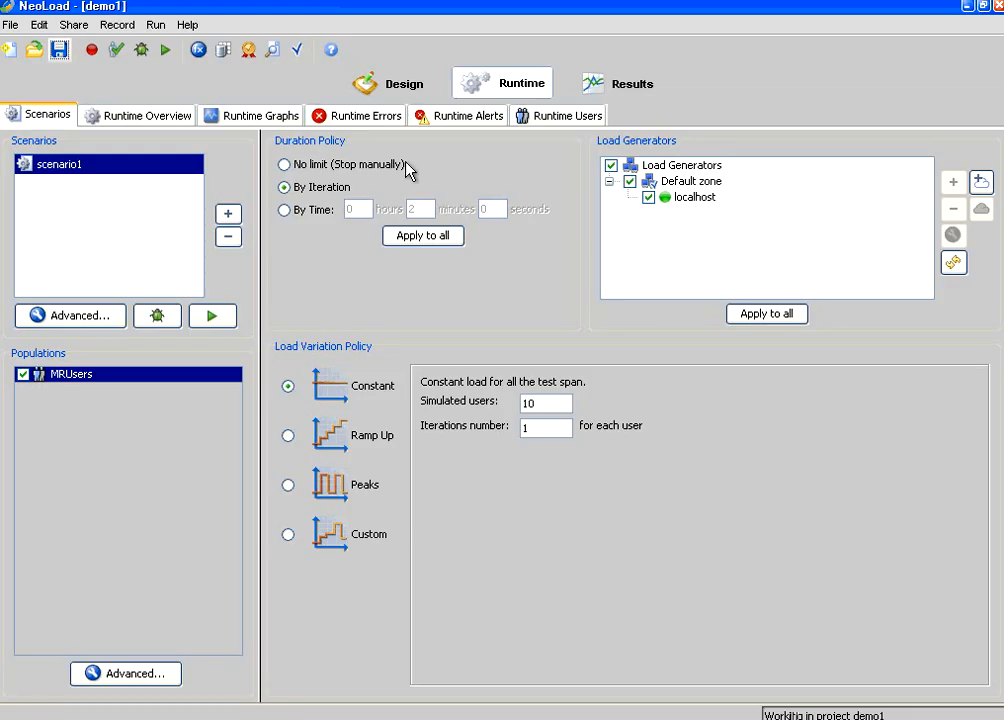
# Step: Launch scenario1 again, declining performance counters and accepting the test description
pyautogui.click(227, 320)
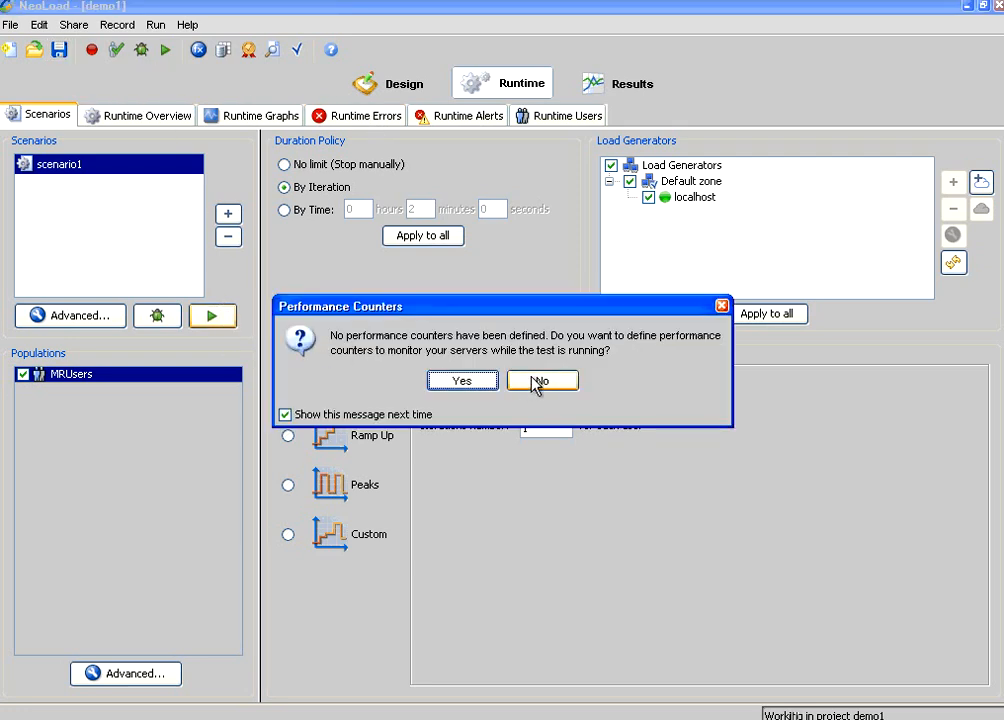
pyautogui.click(565, 380)
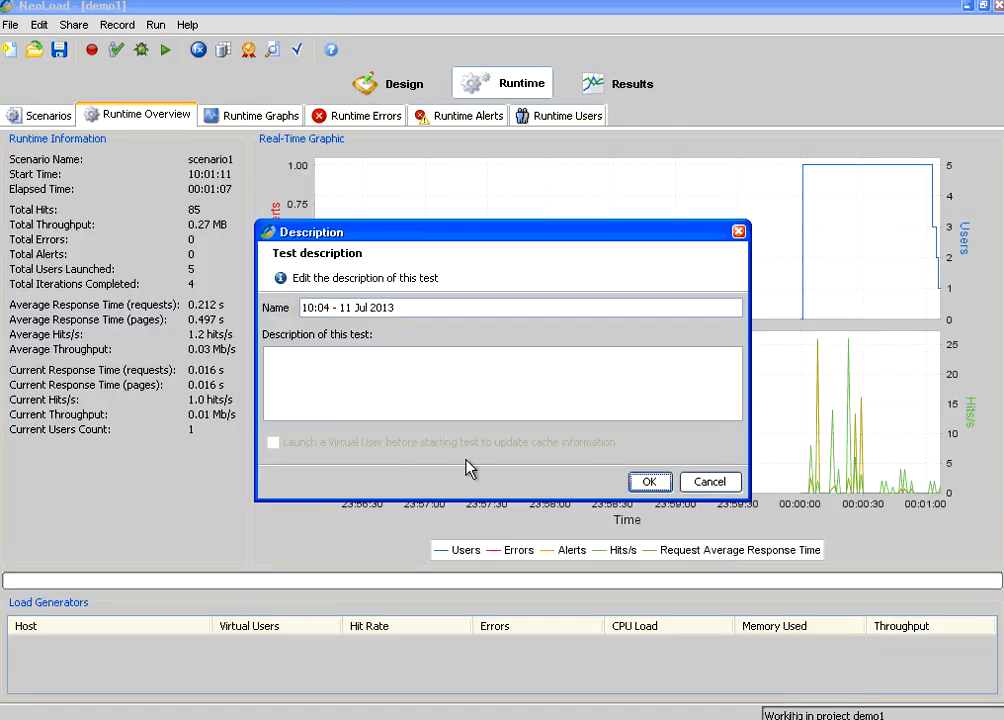
pyautogui.click(648, 482)
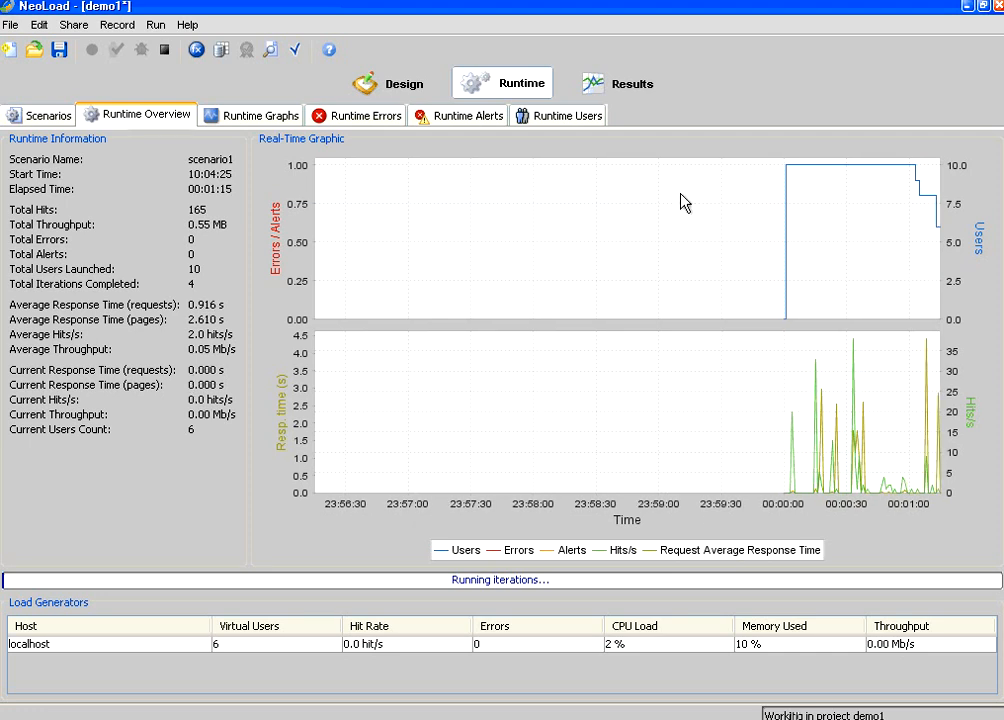
# Step: Follow the 10-user run through Runtime Users and Runtime Graphs, then switch to the browser
pyautogui.click(579, 119)
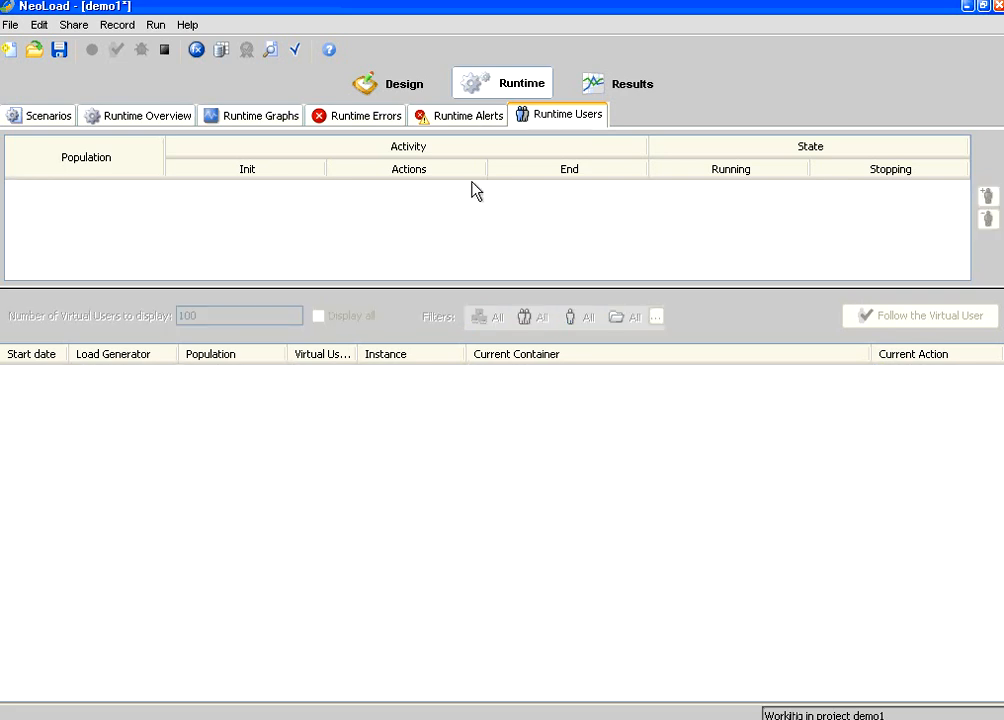
pyautogui.click(231, 124)
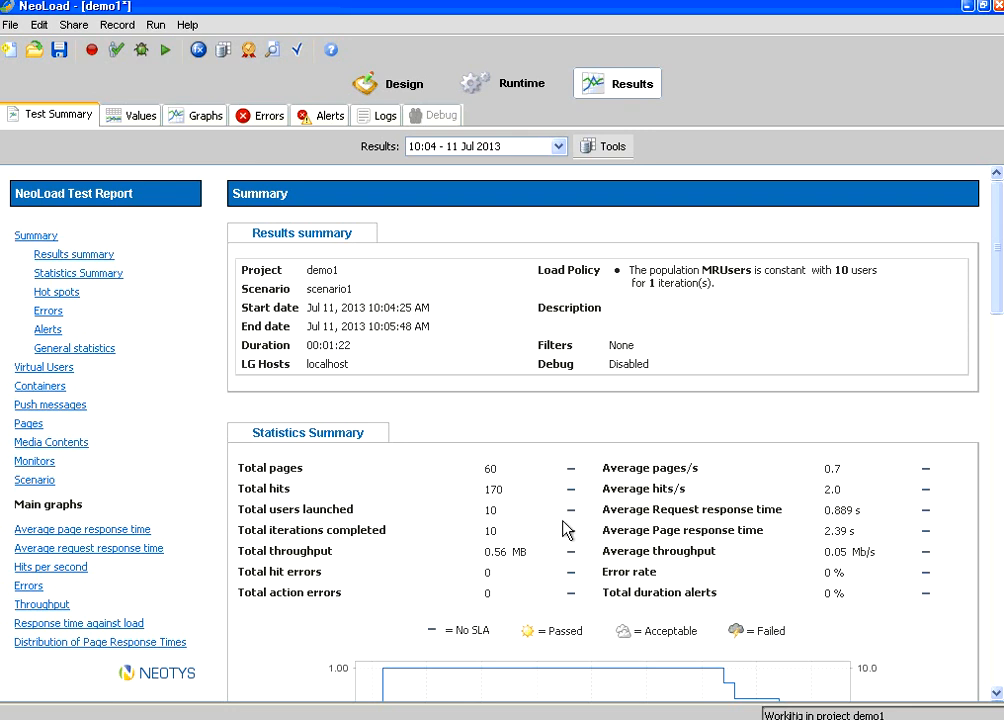
pyautogui.click(470, 713)
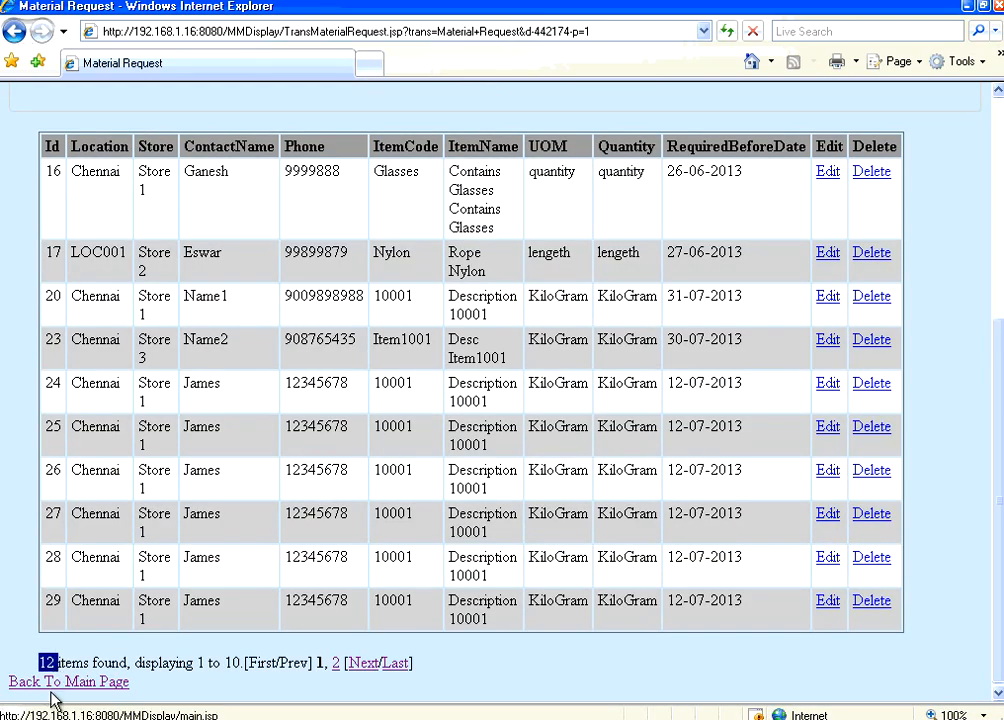
# Step: Reopen the Material Request list from the main page and note 22 items found
pyautogui.click(50, 682)
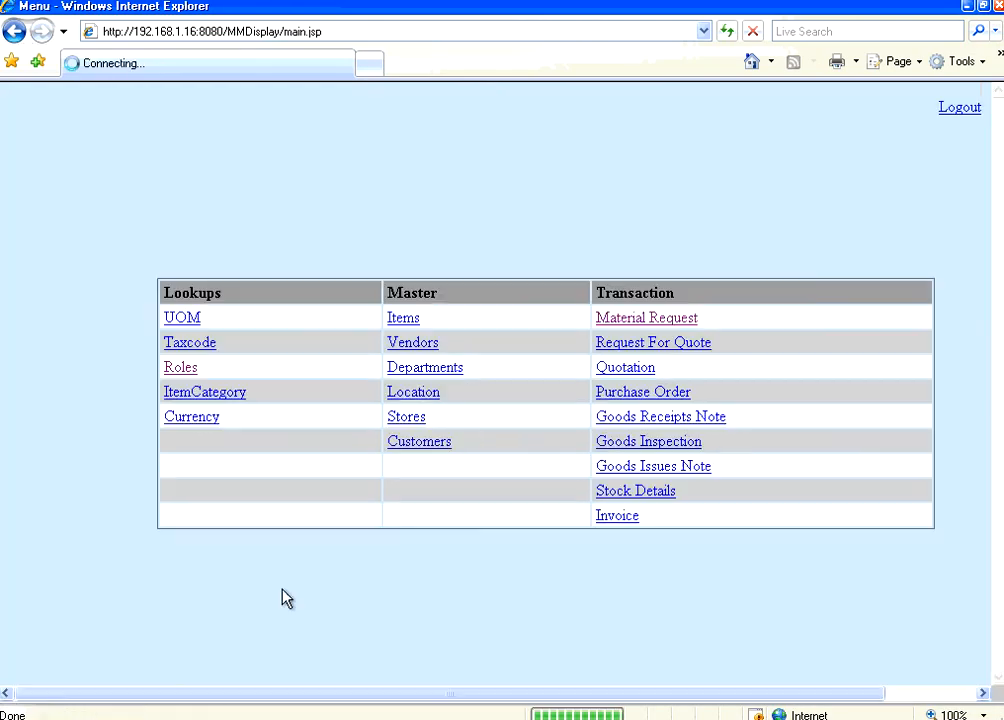
pyautogui.click(659, 321)
pyautogui.scroll(-4, 706, 417)
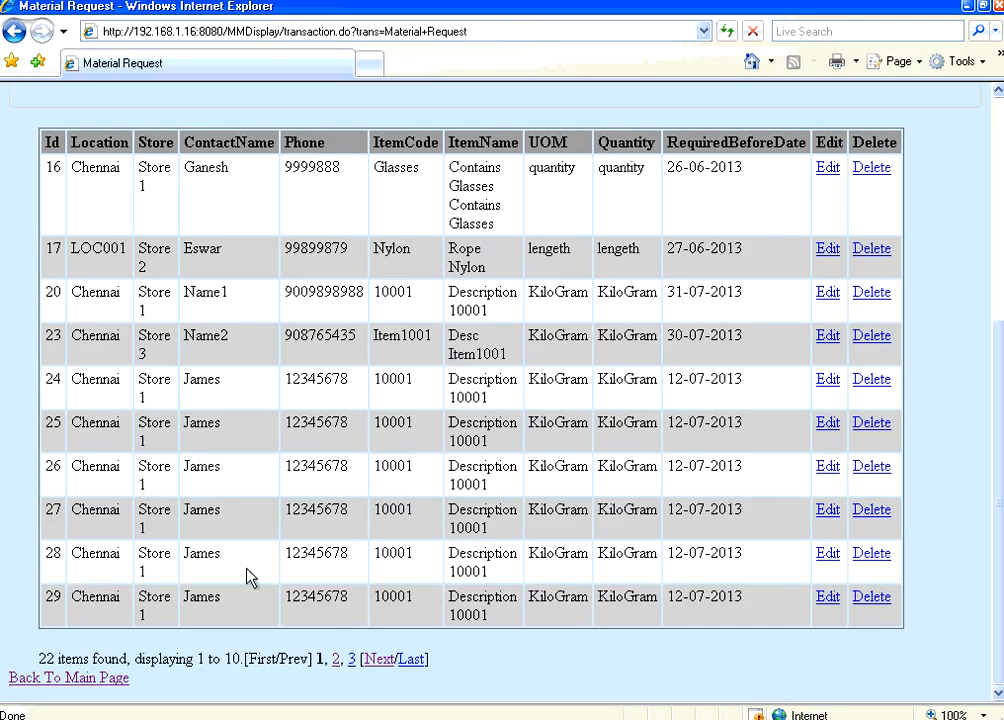
pyautogui.doubleClick(45, 658)
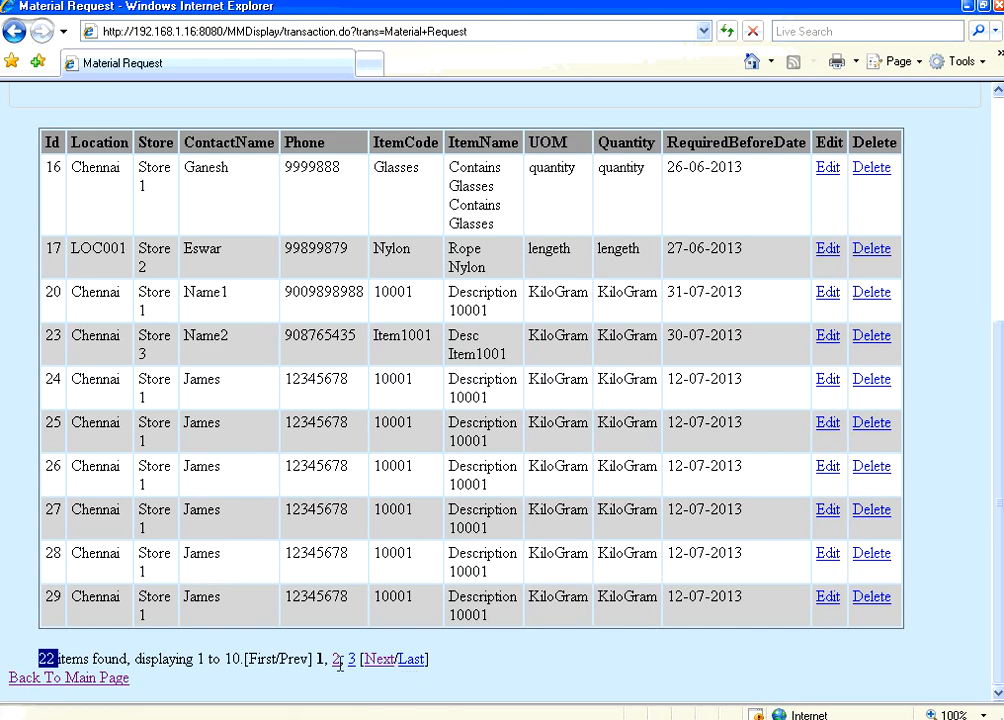
# Step: Page to page 2 and the last page, recheck the 22-item total, and return to NeoLoad
pyautogui.click(377, 662)
pyautogui.scroll(-3, 435, 588)
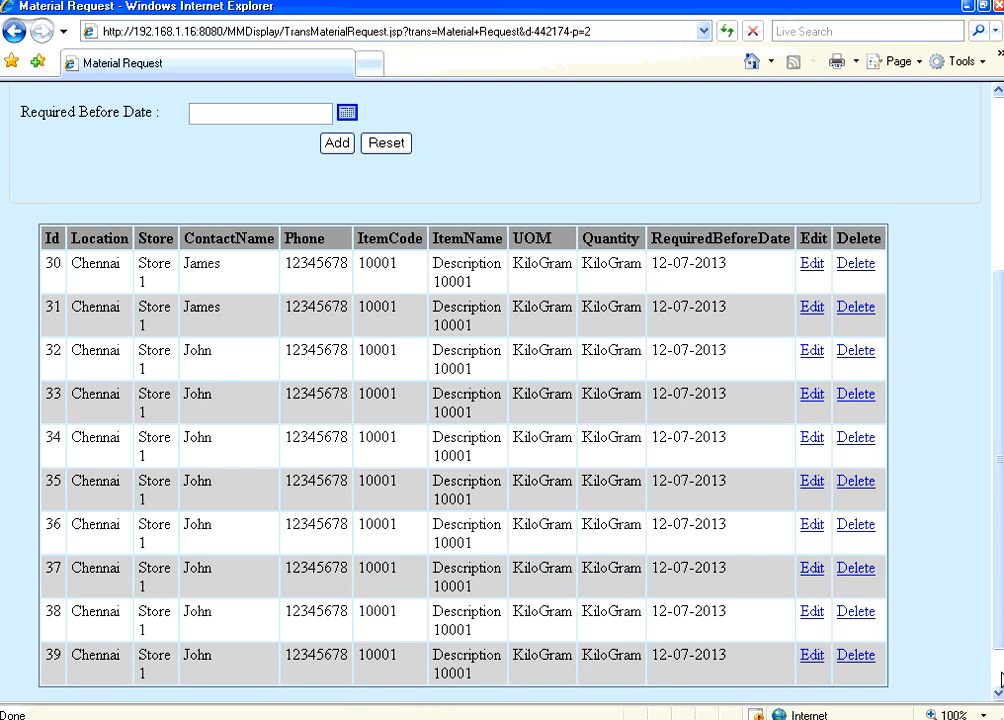
pyautogui.scroll(-1, 834, 680)
pyautogui.click(424, 661)
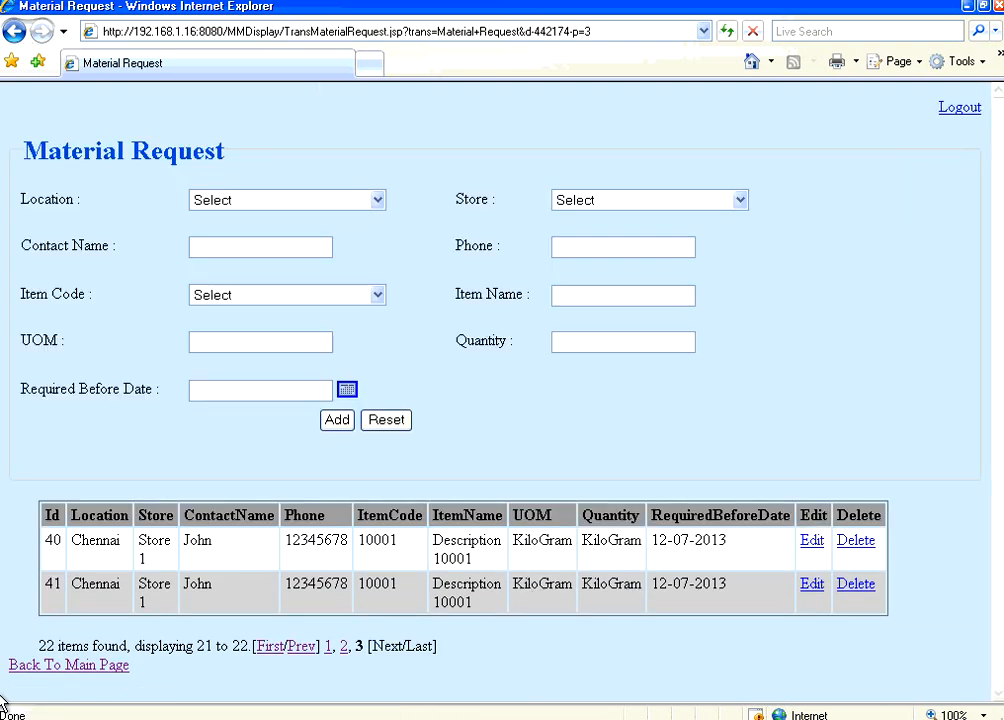
pyautogui.doubleClick(46, 646)
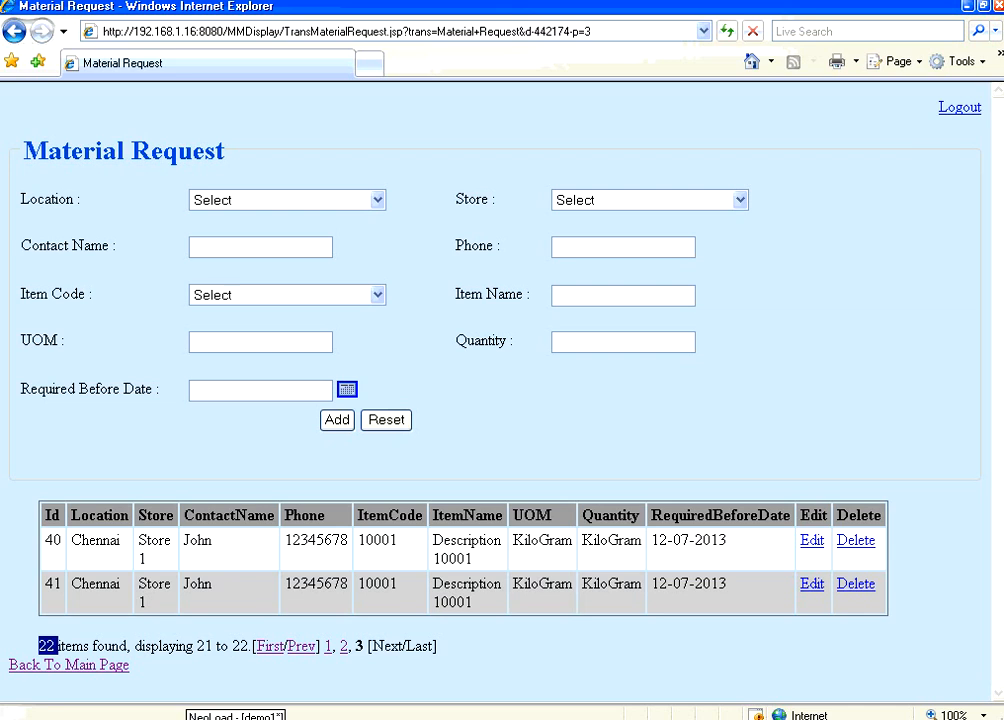
pyautogui.click(232, 716)
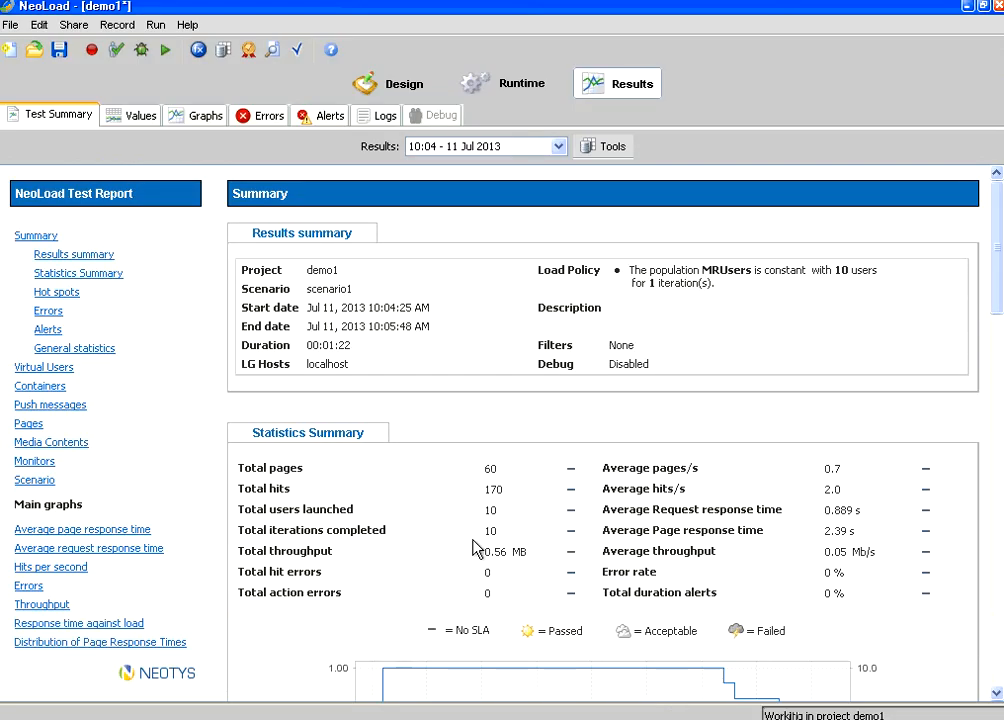
# Step: Go back to scenario1's Runtime settings and select the Simulated users field, still set to 10
pyautogui.click(499, 92)
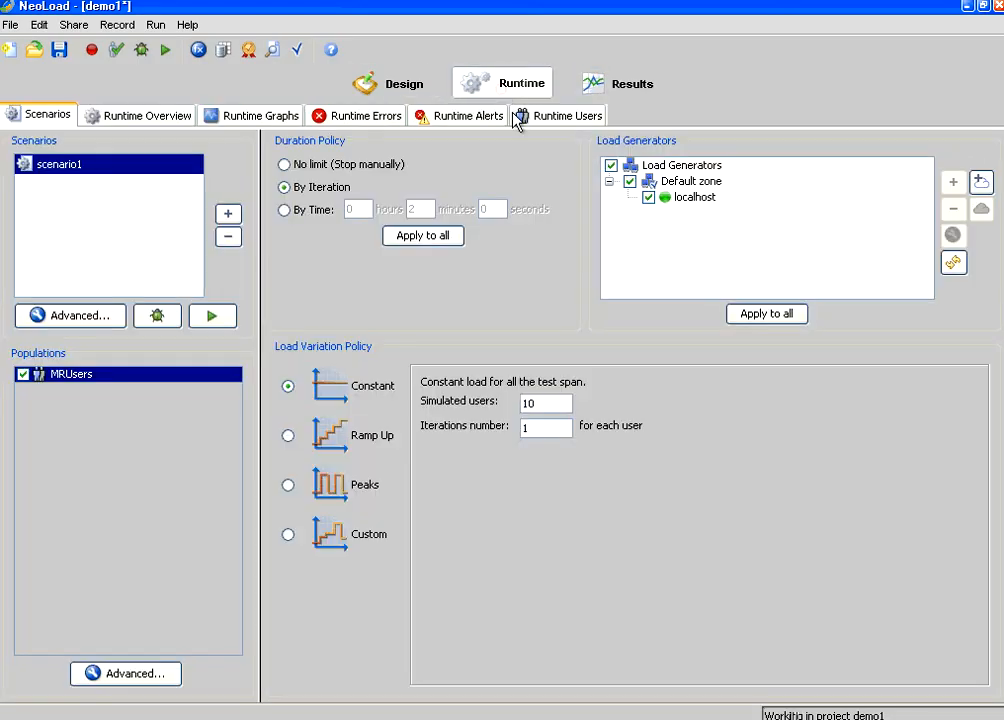
pyautogui.click(545, 402)
pyautogui.moveTo(610, 3)
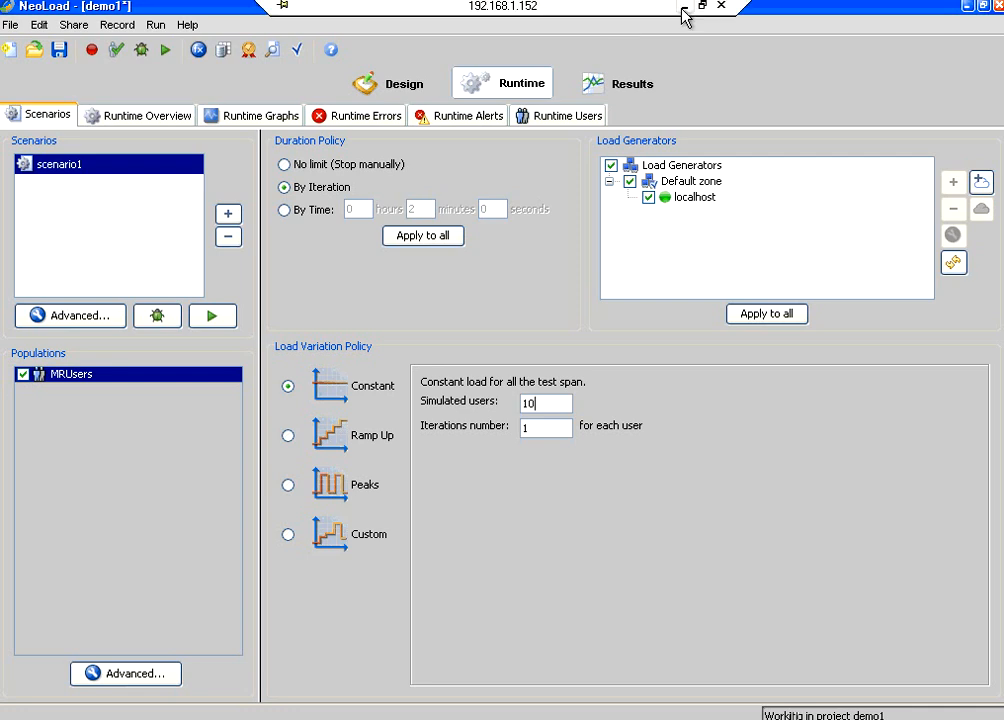